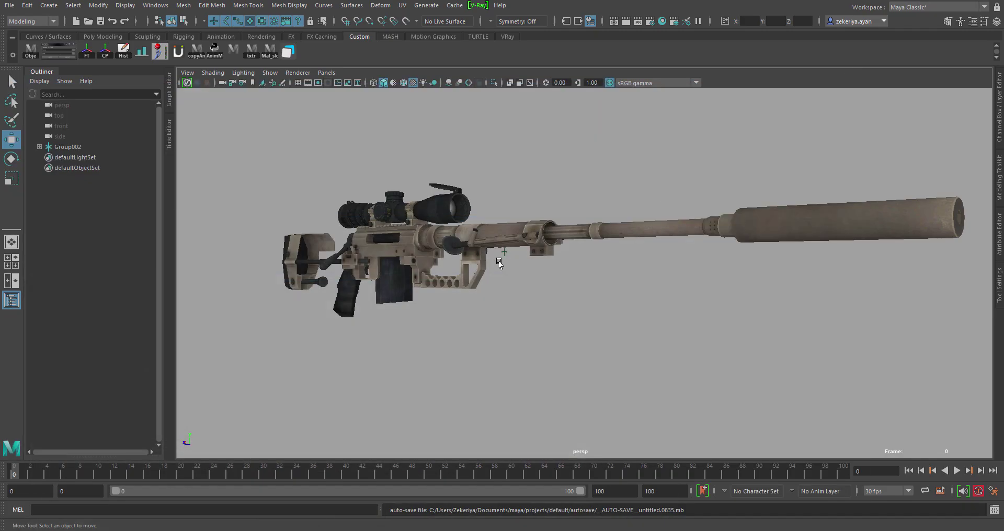
Frame the rifle group and enlarge the perspective view to fill the workspace
{"action": "left_click", "coordinate": [68, 147]}
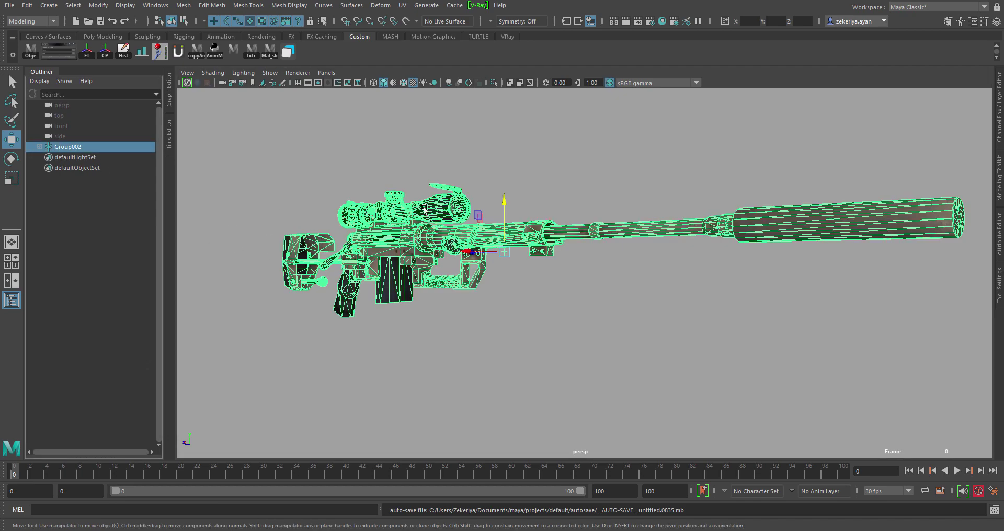
{"action": "key", "text": "f"}
{"action": "scroll", "coordinate": [402, 188], "scroll_direction": "down", "scroll_amount": 5}
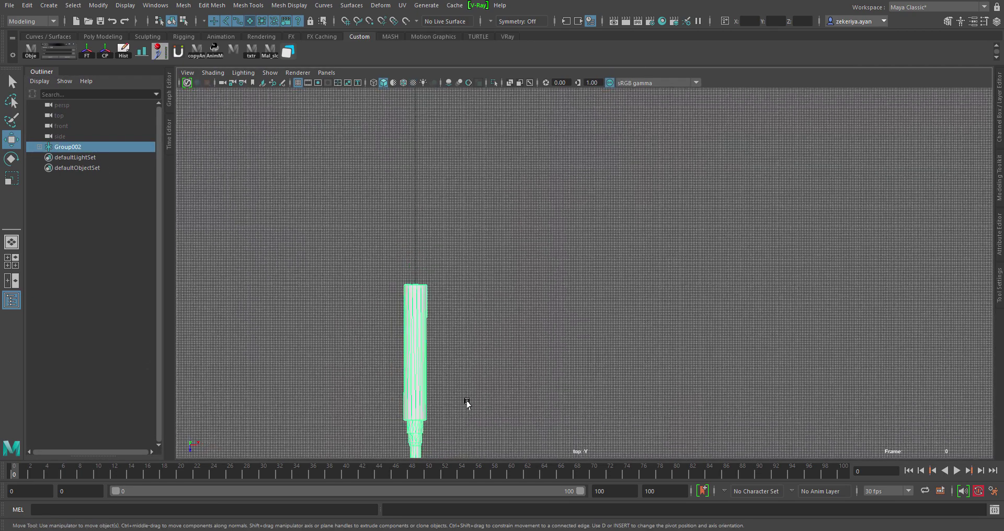
{"action": "middle_click_drag", "start_coordinate": [466, 403], "coordinate": [411, 337], "text": "alt"}
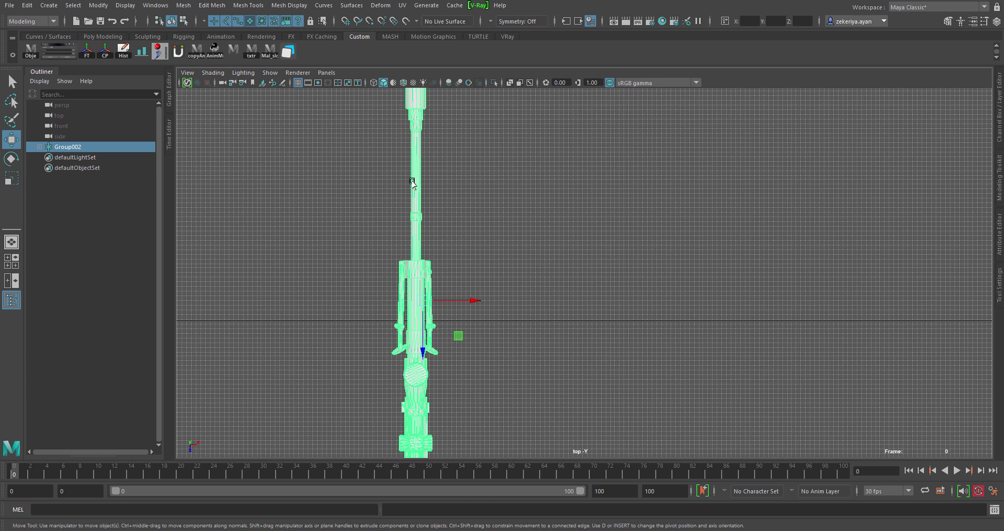
{"action": "key", "text": "space"}
{"action": "key", "text": "space"}
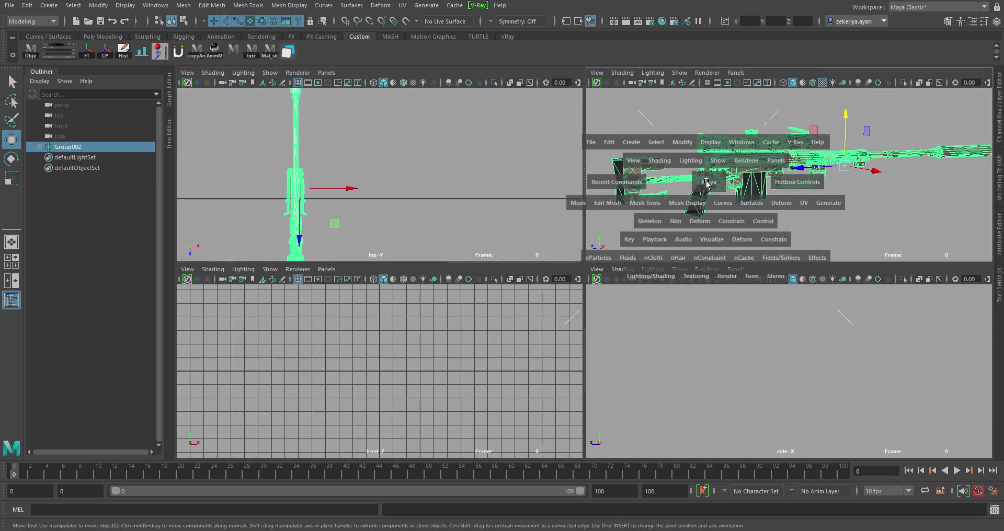
{"action": "scroll", "coordinate": [570, 321], "scroll_direction": "down", "scroll_amount": 2}
{"action": "left_click", "coordinate": [591, 339]}
{"action": "key", "text": "6"}
Test moving the magazine and rotating the rod behind the grip, undoing both
{"action": "left_click", "coordinate": [471, 282]}
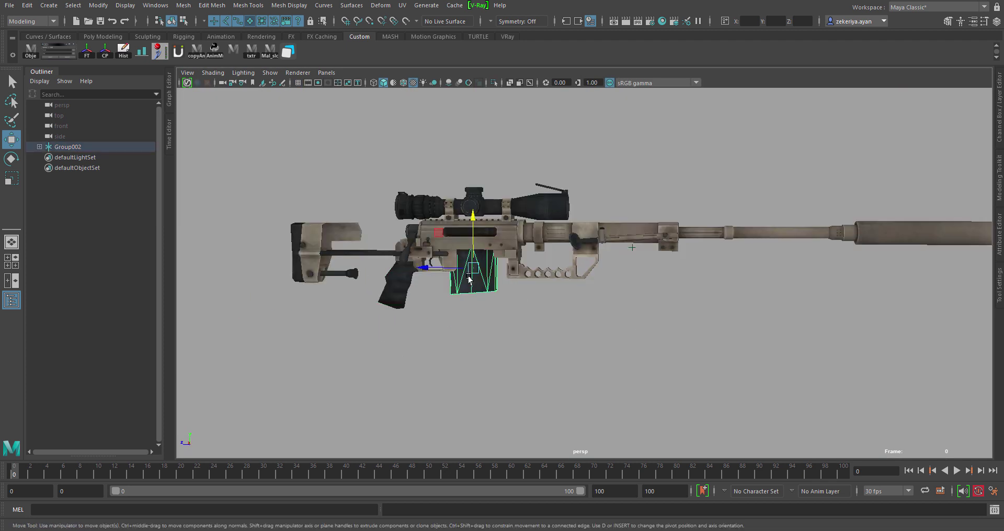
{"action": "left_click_drag", "start_coordinate": [469, 239], "coordinate": [469, 313]}
{"action": "key", "text": "ctrl+z"}
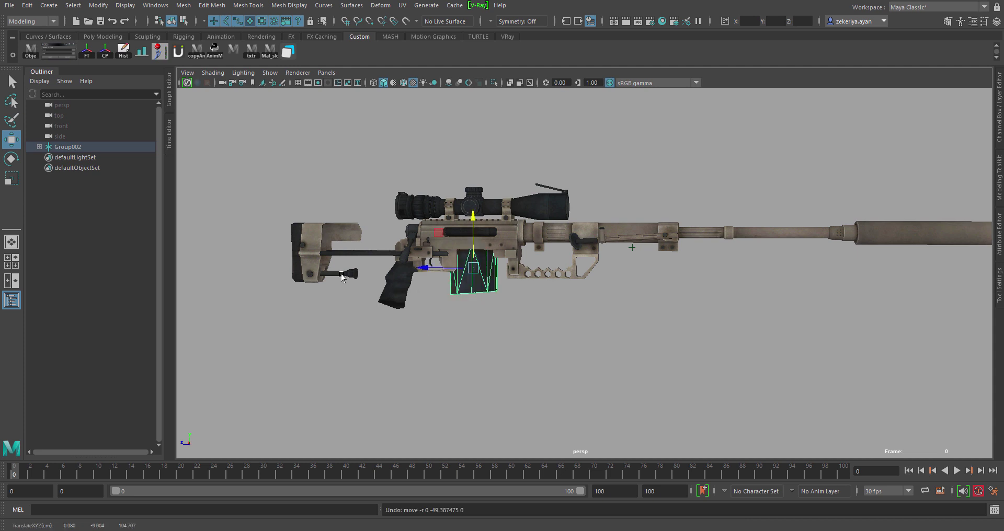
{"action": "left_click", "coordinate": [340, 274]}
{"action": "key", "text": "e"}
{"action": "left_click_drag", "start_coordinate": [360, 245], "coordinate": [355, 266]}
{"action": "scroll", "coordinate": [355, 267], "scroll_direction": "up", "scroll_amount": 2}
{"action": "key", "text": "ctrl+z"}
{"action": "key", "text": "w"}
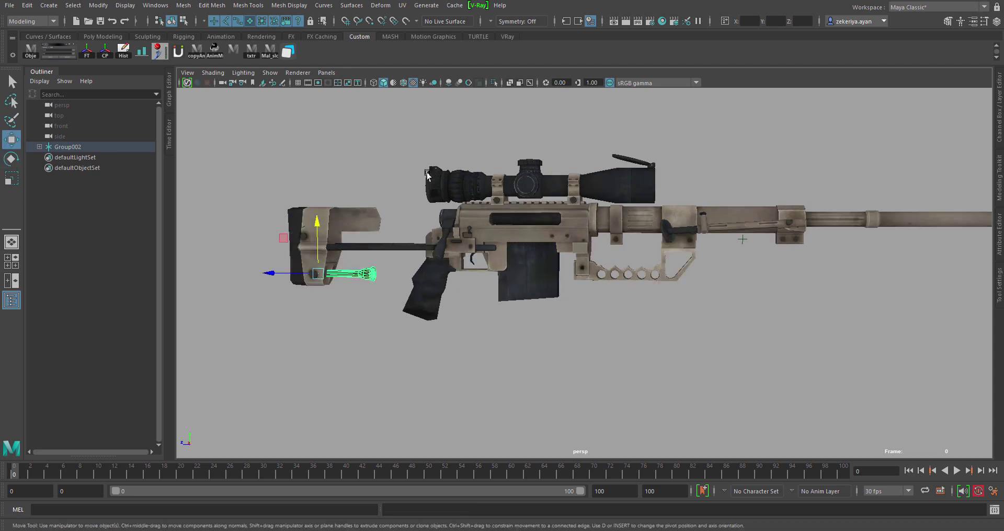
Test swinging the scope's rear lens cap open, then undo it
{"action": "left_click", "coordinate": [427, 176]}
{"action": "key", "text": "f"}
{"action": "scroll", "coordinate": [672, 280], "scroll_direction": "down", "scroll_amount": 2}
{"action": "key", "text": "e"}
{"action": "left_click_drag", "start_coordinate": [523, 157], "coordinate": [549, 164]}
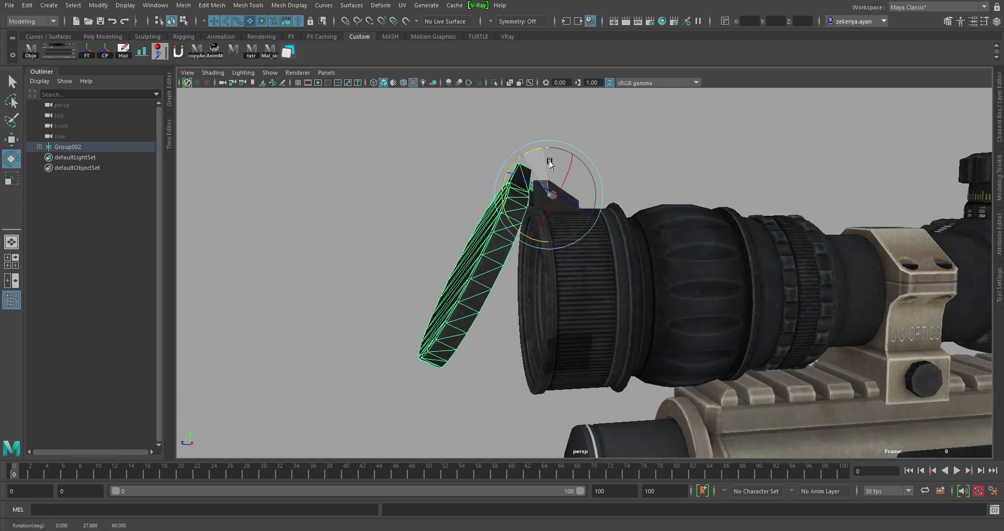
{"action": "key", "text": "ctrl+z"}
{"action": "scroll", "coordinate": [566, 254], "scroll_direction": "down", "scroll_amount": 3}
{"action": "scroll", "coordinate": [566, 254], "scroll_direction": "up", "scroll_amount": 2}
Swing the bolt handle up and back down to test its rotation
{"action": "left_click", "coordinate": [544, 269]}
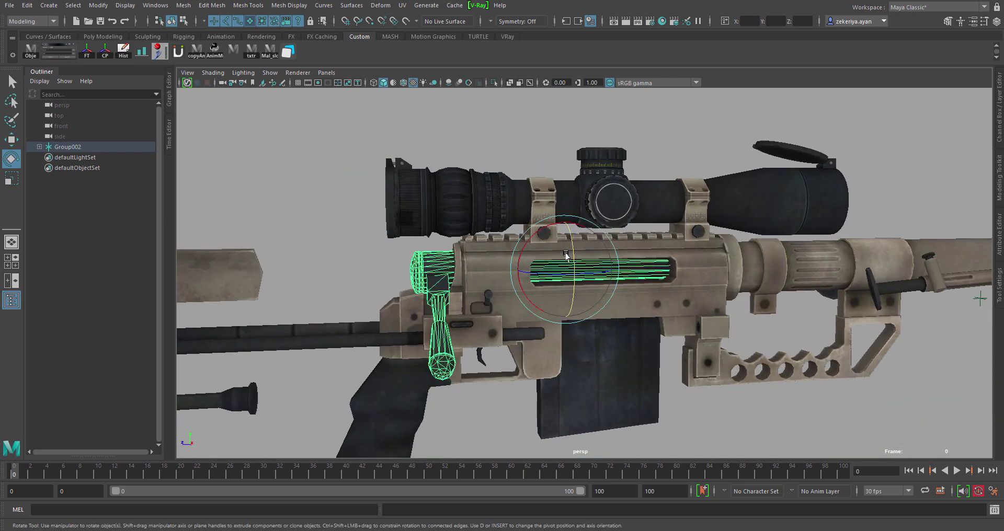
{"action": "left_click_drag", "start_coordinate": [565, 255], "coordinate": [564, 272]}
{"action": "left_click_drag", "start_coordinate": [564, 272], "coordinate": [495, 297], "text": "alt"}
{"action": "key", "text": "w"}
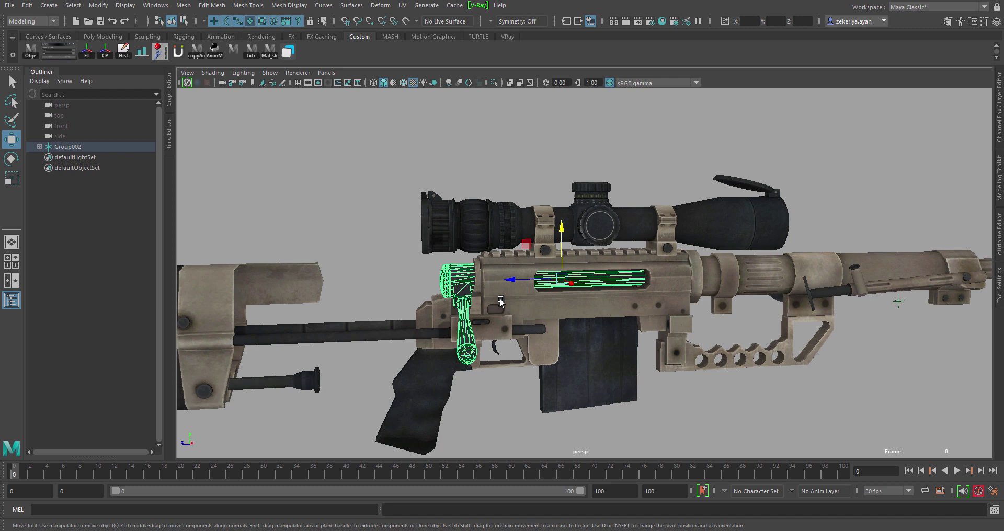
Test rotating the rod beneath the barrel downward, then undo it
{"action": "left_click", "coordinate": [858, 281]}
{"action": "middle_click_drag", "start_coordinate": [858, 281], "coordinate": [753, 271], "text": "alt"}
{"action": "key", "text": "e"}
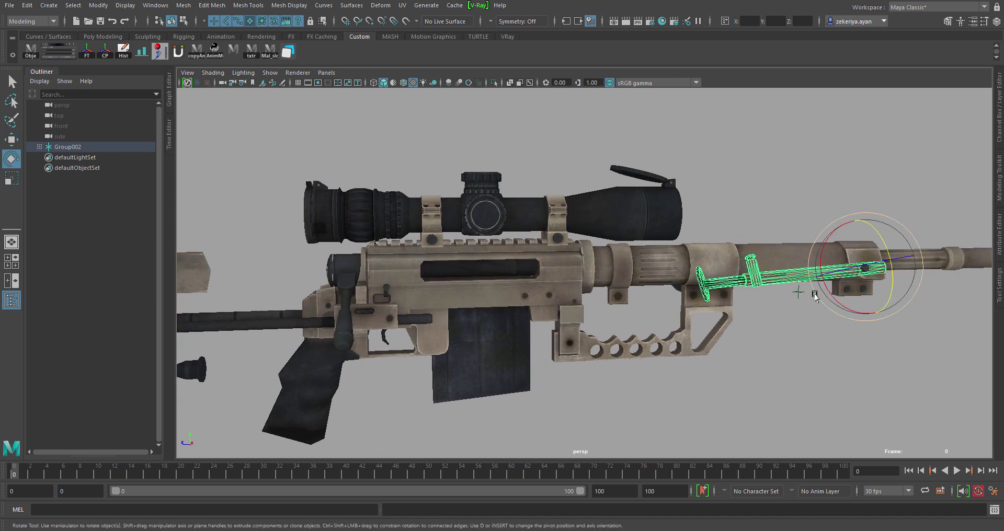
{"action": "left_click_drag", "start_coordinate": [868, 319], "coordinate": [778, 353]}
{"action": "key", "text": "ctrl+z"}
Show the intact rifle in a maximized side view with nothing selected
{"action": "scroll", "coordinate": [777, 353], "scroll_direction": "down", "scroll_amount": 5}
{"action": "left_click_drag", "start_coordinate": [680, 314], "coordinate": [589, 265], "text": "alt"}
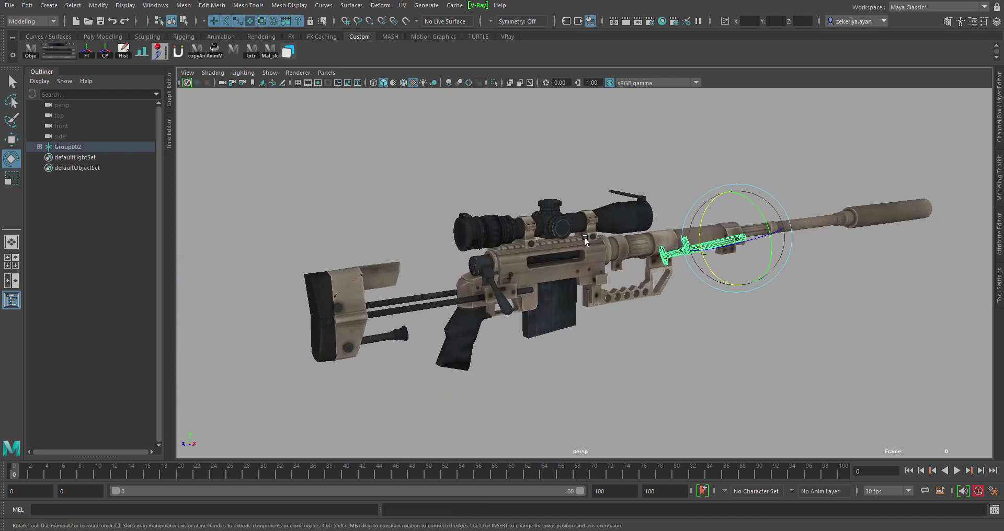
{"action": "left_click", "coordinate": [590, 265]}
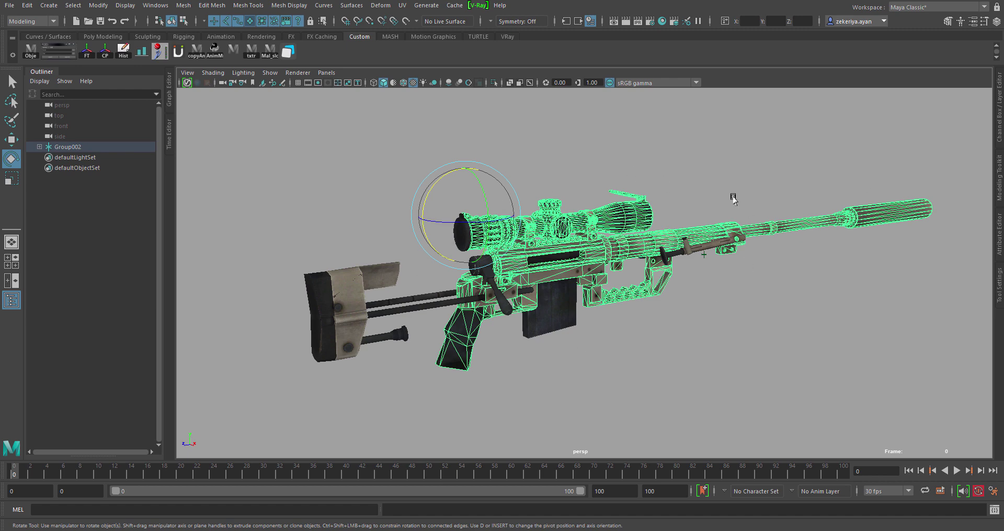
{"action": "key", "text": "w"}
{"action": "key", "text": "space"}
{"action": "key", "text": "space"}
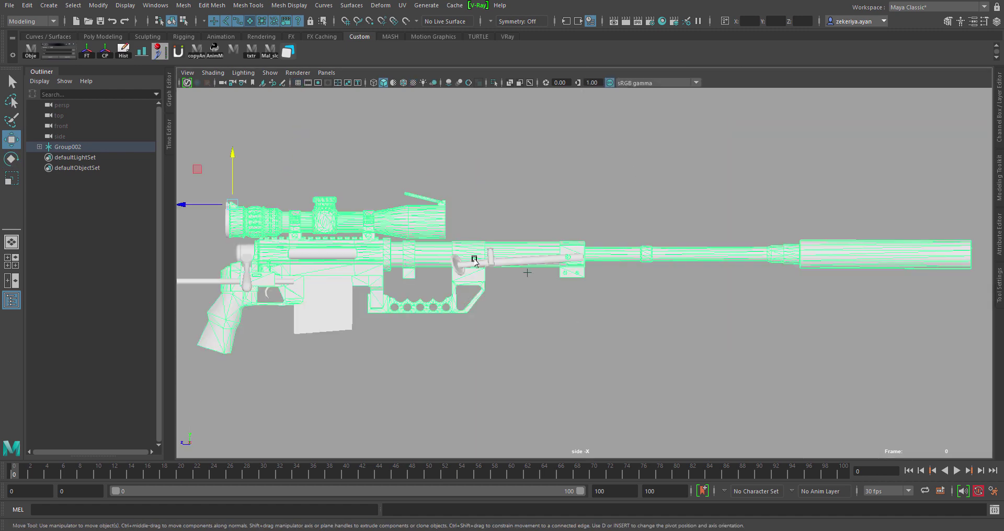
{"action": "left_click", "coordinate": [409, 83]}
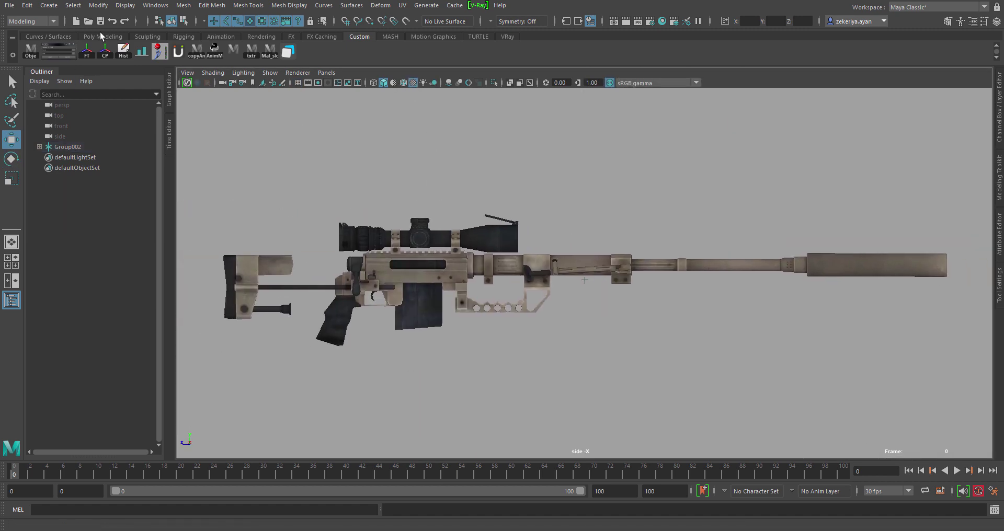
Place joint1 on the rifle's pistol grip with the Rigging shelf's Joint Tool
{"action": "left_click", "coordinate": [195, 36]}
{"action": "left_click", "coordinate": [30, 51]}
{"action": "scroll", "coordinate": [385, 363], "scroll_direction": "up", "scroll_amount": 3}
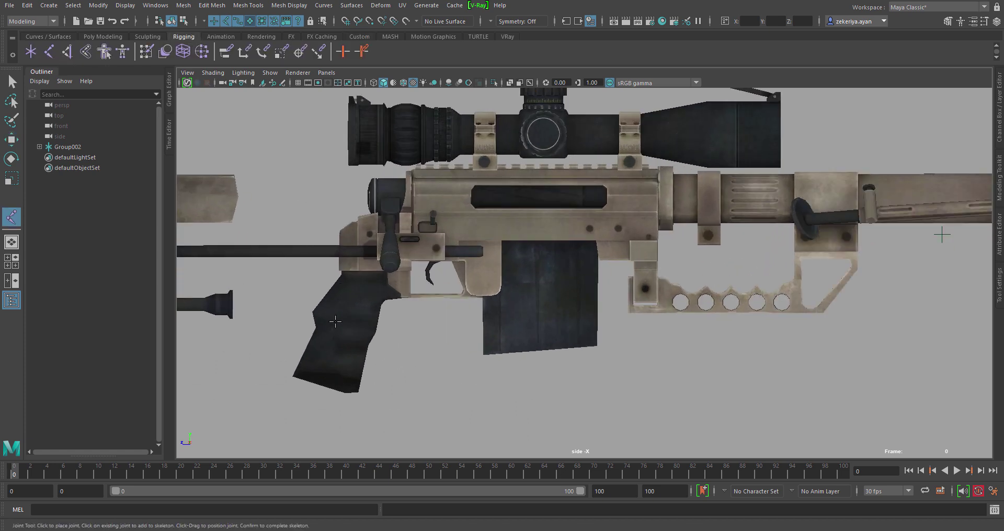
{"action": "scroll", "coordinate": [359, 309], "scroll_direction": "up", "scroll_amount": 3}
{"action": "left_click", "coordinate": [353, 314]}
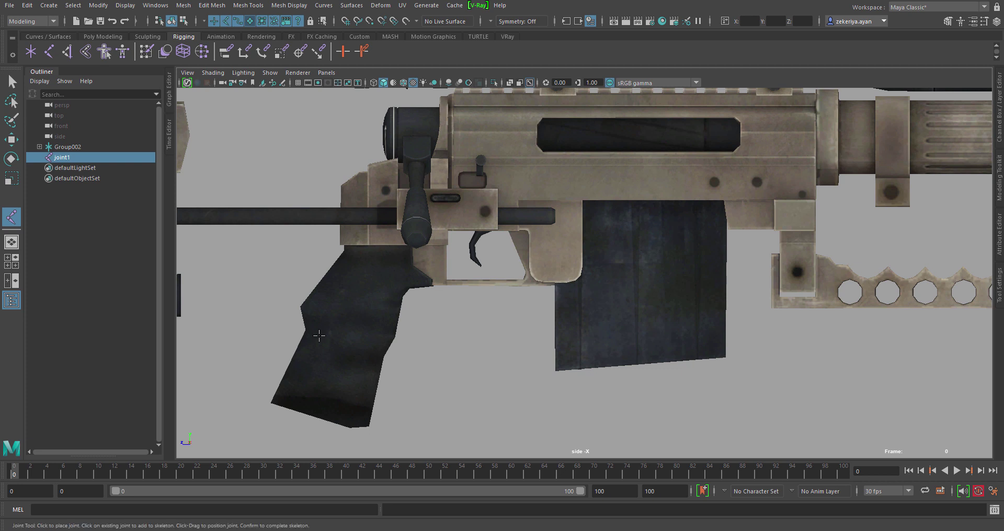
{"action": "key", "text": "w"}
Set the joint display size to 5.69 in the Joint Size window
{"action": "left_click", "coordinate": [125, 5]}
{"action": "mouse_move", "coordinate": [146, 159]}
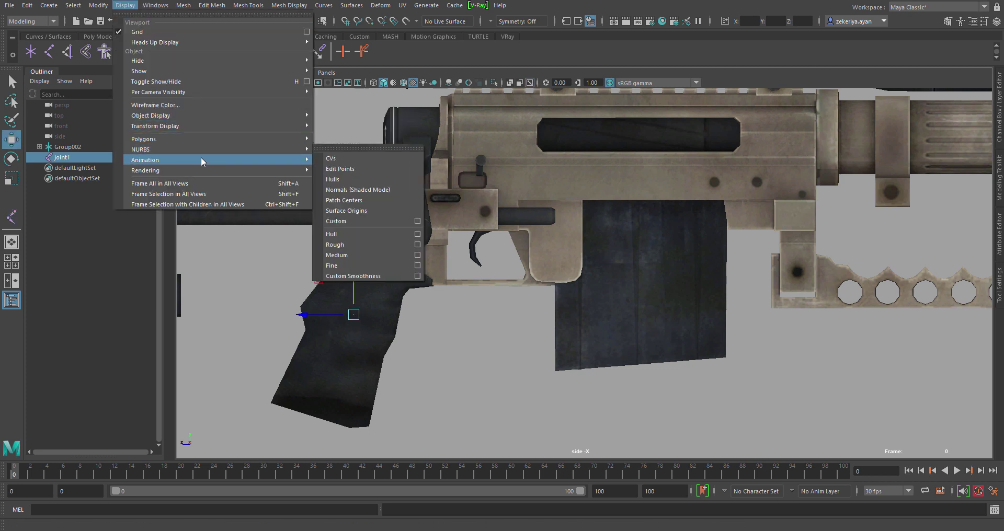
{"action": "left_click", "coordinate": [345, 193]}
{"action": "mouse_move", "coordinate": [384, 204]}
{"action": "left_mouse_down"}
{"action": "mouse_move", "coordinate": [437, 212]}
{"action": "mouse_move", "coordinate": [425, 210]}
{"action": "left_mouse_up"}
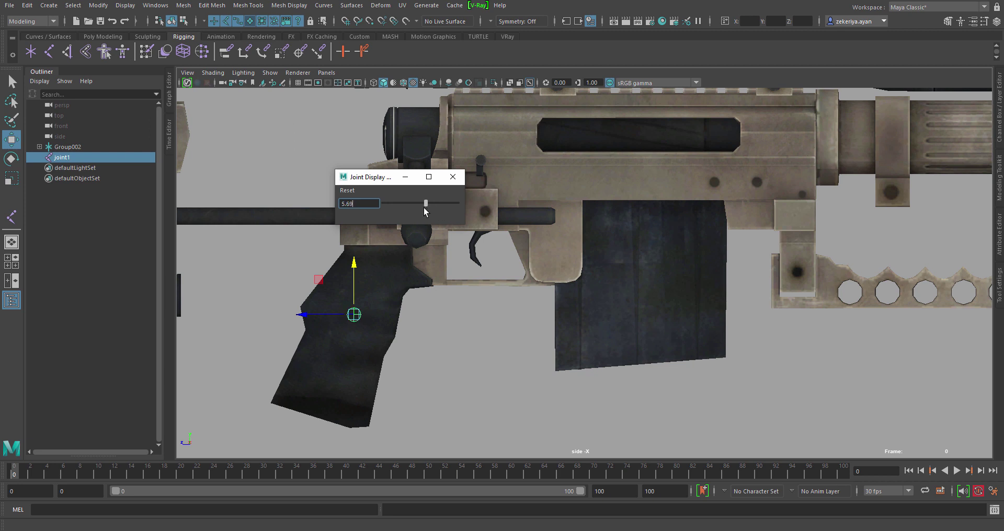
{"action": "left_click", "coordinate": [453, 177]}
{"action": "scroll", "coordinate": [461, 260], "scroll_direction": "down", "scroll_amount": 3}
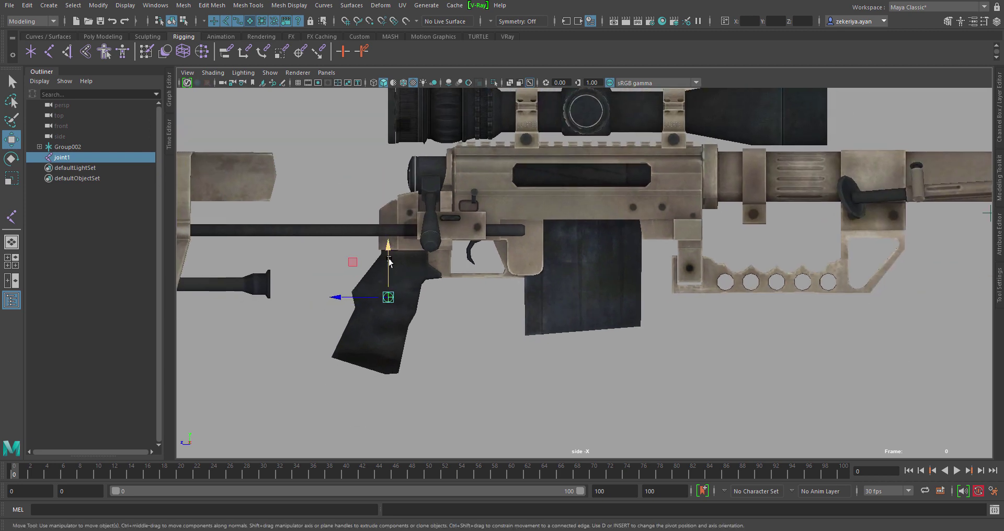
Add joint copies at the trigger, the bolt and the scope's rear lens cap
{"action": "left_click_drag", "start_coordinate": [354, 263], "coordinate": [448, 210], "text": "shift"}
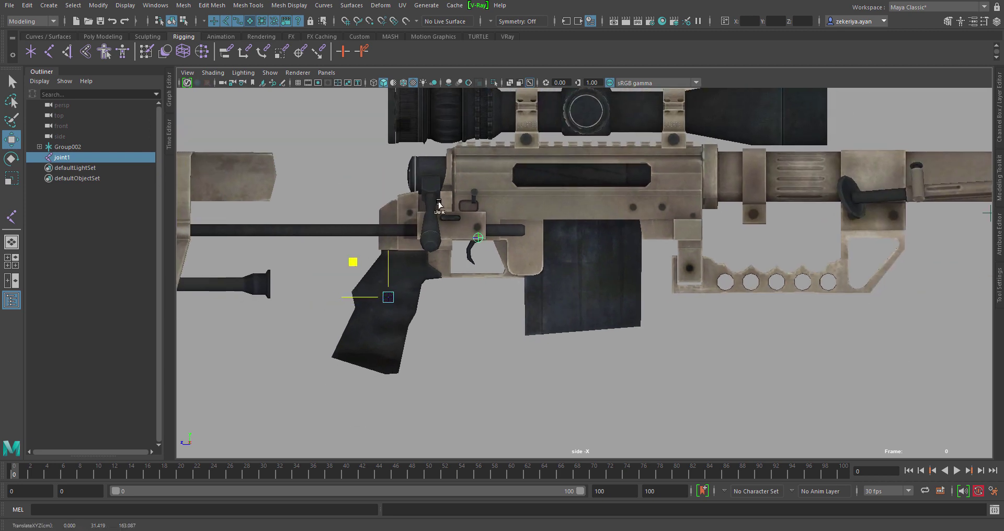
{"action": "scroll", "coordinate": [459, 220], "scroll_direction": "up", "scroll_amount": 2}
{"action": "scroll", "coordinate": [460, 220], "scroll_direction": "up", "scroll_amount": 4}
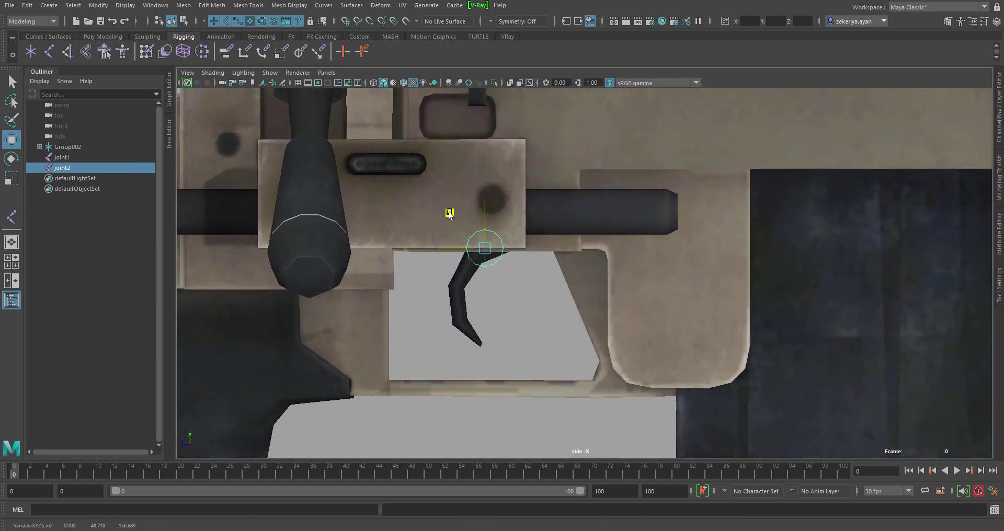
{"action": "scroll", "coordinate": [441, 248], "scroll_direction": "down", "scroll_amount": 3}
{"action": "mouse_move", "coordinate": [420, 218]}
{"action": "middle_mouse_down"}
{"action": "mouse_move", "coordinate": [319, 121]}
{"action": "mouse_move", "coordinate": [343, 163]}
{"action": "middle_mouse_up"}
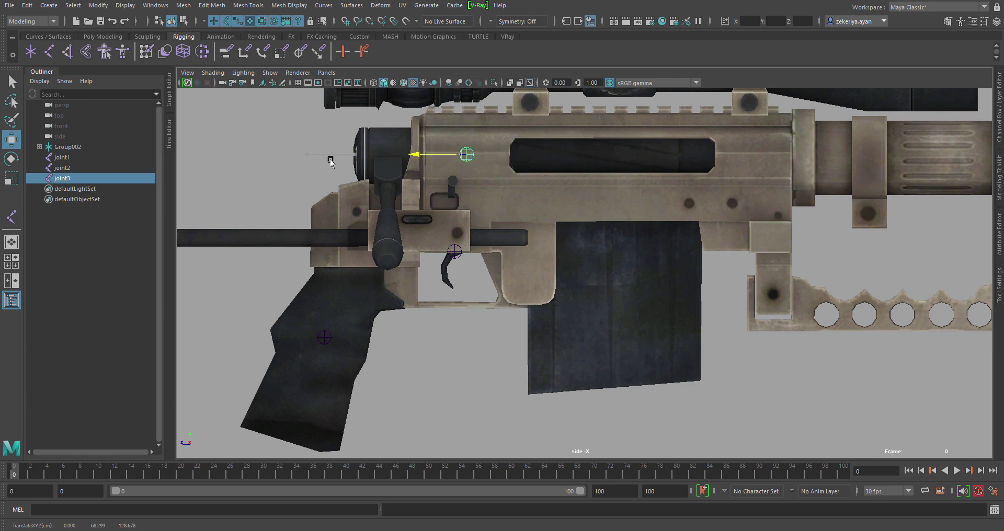
{"action": "scroll", "coordinate": [344, 152], "scroll_direction": "down", "scroll_amount": 4}
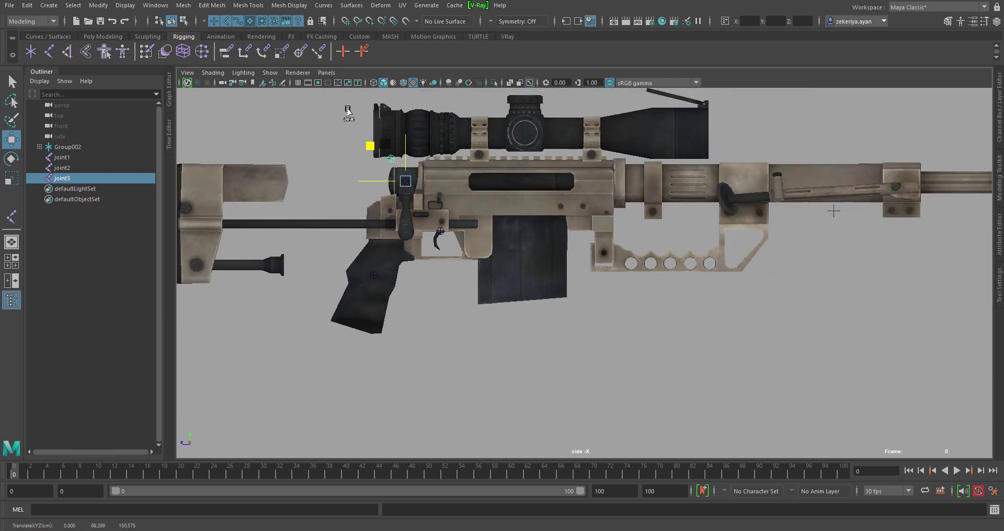
{"action": "left_click", "coordinate": [419, 178]}
{"action": "scroll", "coordinate": [419, 178], "scroll_direction": "up", "scroll_amount": 5}
{"action": "middle_click_drag", "start_coordinate": [422, 188], "coordinate": [455, 190]}
Turn on X-Ray shading so the rifle becomes see-through
{"action": "scroll", "coordinate": [459, 256], "scroll_direction": "down", "scroll_amount": 3}
{"action": "scroll", "coordinate": [450, 261], "scroll_direction": "down", "scroll_amount": 2}
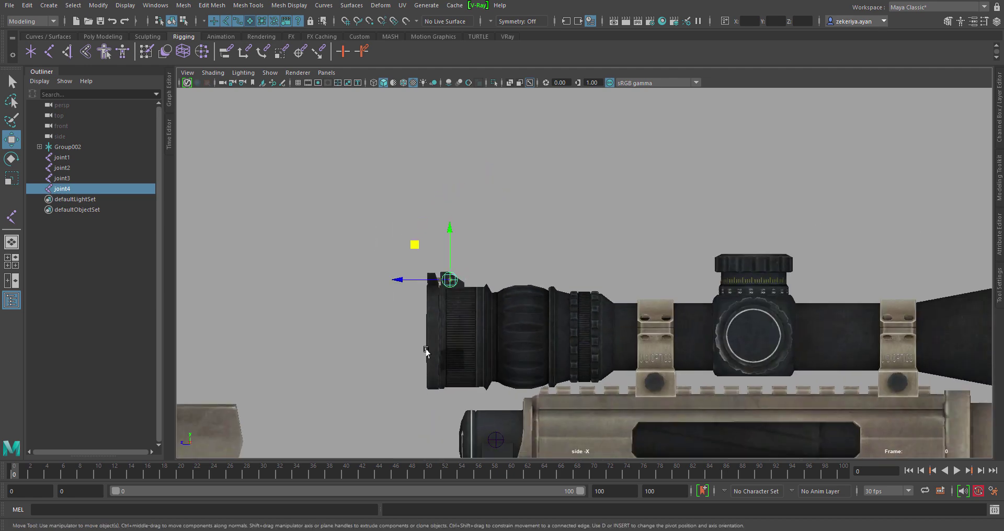
{"action": "scroll", "coordinate": [529, 164], "scroll_direction": "down", "scroll_amount": 3}
{"action": "scroll", "coordinate": [528, 164], "scroll_direction": "down", "scroll_amount": 1}
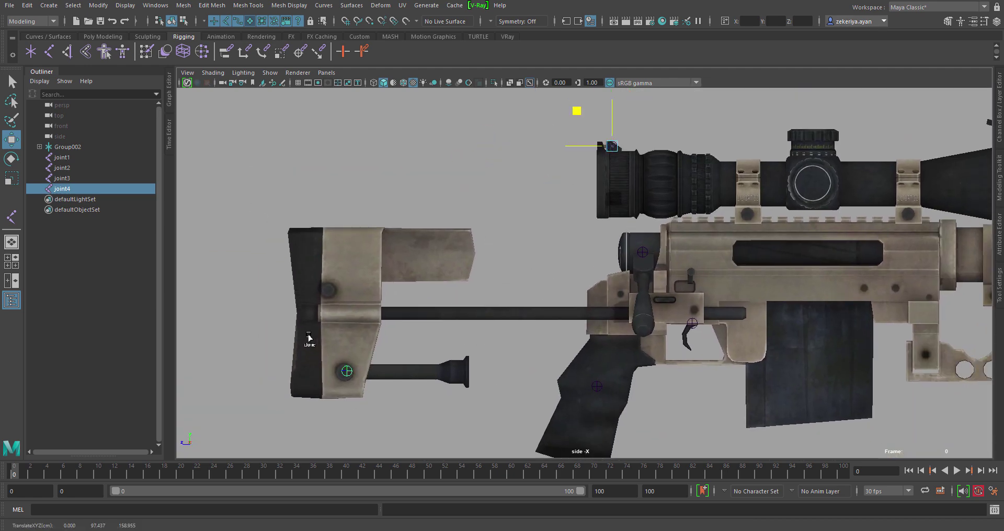
{"action": "scroll", "coordinate": [340, 366], "scroll_direction": "up", "scroll_amount": 3}
{"action": "scroll", "coordinate": [340, 366], "scroll_direction": "up", "scroll_amount": 2}
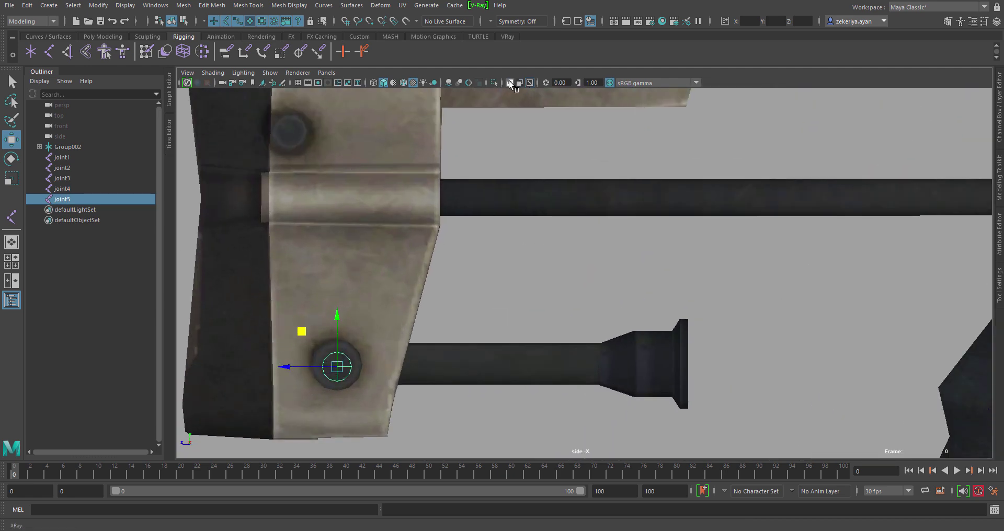
{"action": "key", "text": "alt+x"}
{"action": "scroll", "coordinate": [300, 340], "scroll_direction": "down", "scroll_amount": 1}
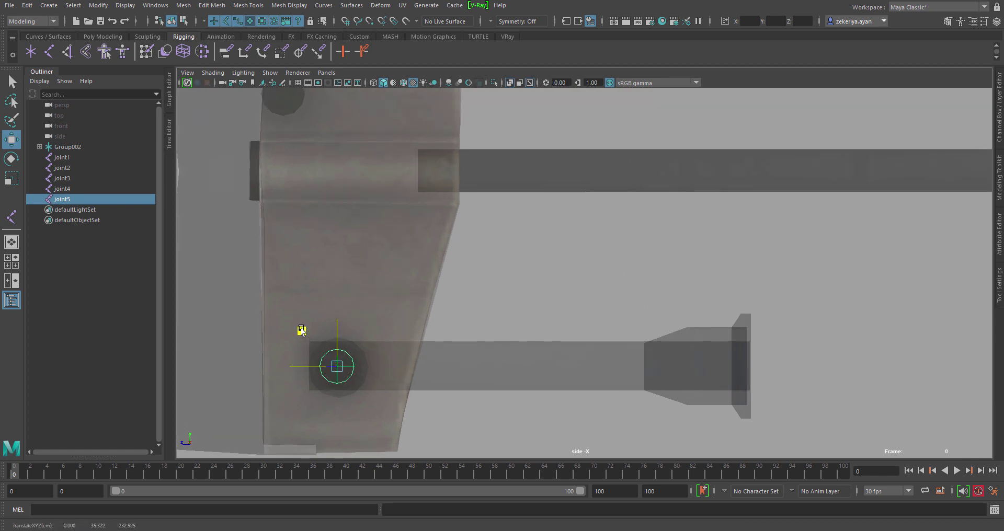
Add a joint and position it on the barrel clamp near the front
{"action": "scroll", "coordinate": [482, 309], "scroll_direction": "down", "scroll_amount": 2}
{"action": "scroll", "coordinate": [575, 332], "scroll_direction": "down", "scroll_amount": 3}
{"action": "middle_click_drag", "start_coordinate": [575, 332], "coordinate": [476, 332], "text": "alt"}
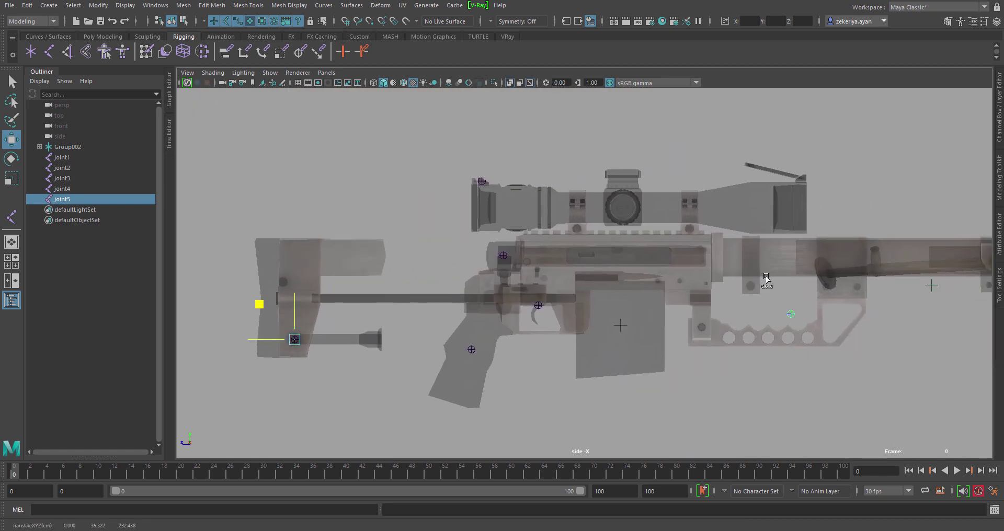
{"action": "left_click", "coordinate": [957, 264]}
{"action": "scroll", "coordinate": [939, 261], "scroll_direction": "up", "scroll_amount": 1}
{"action": "middle_click_drag", "start_coordinate": [938, 261], "coordinate": [437, 298], "text": "alt"}
{"action": "left_click_drag", "start_coordinate": [437, 298], "coordinate": [473, 296]}
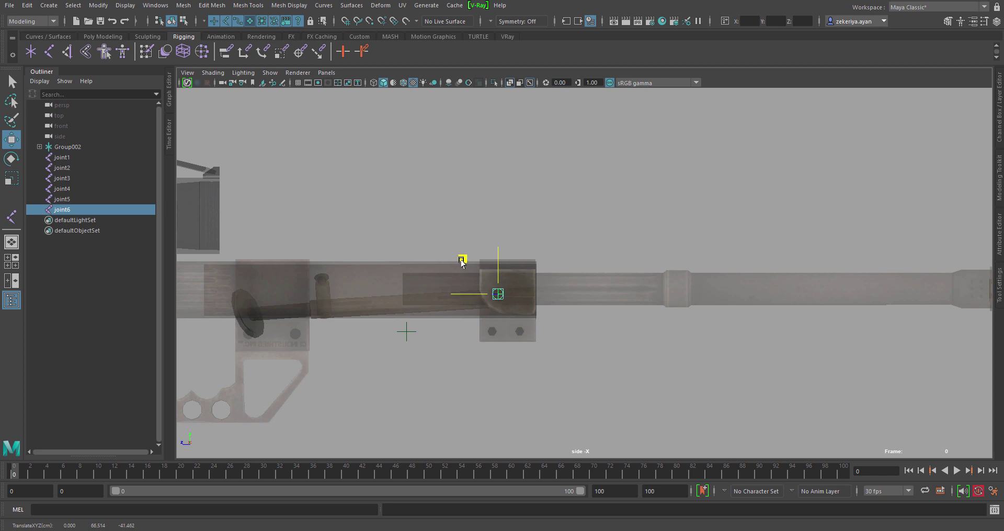
Place joint7 inside the rifle's receiver
{"action": "scroll", "coordinate": [523, 293], "scroll_direction": "up", "scroll_amount": 3}
{"action": "scroll", "coordinate": [544, 292], "scroll_direction": "up", "scroll_amount": 3}
{"action": "scroll", "coordinate": [502, 304], "scroll_direction": "down", "scroll_amount": 2}
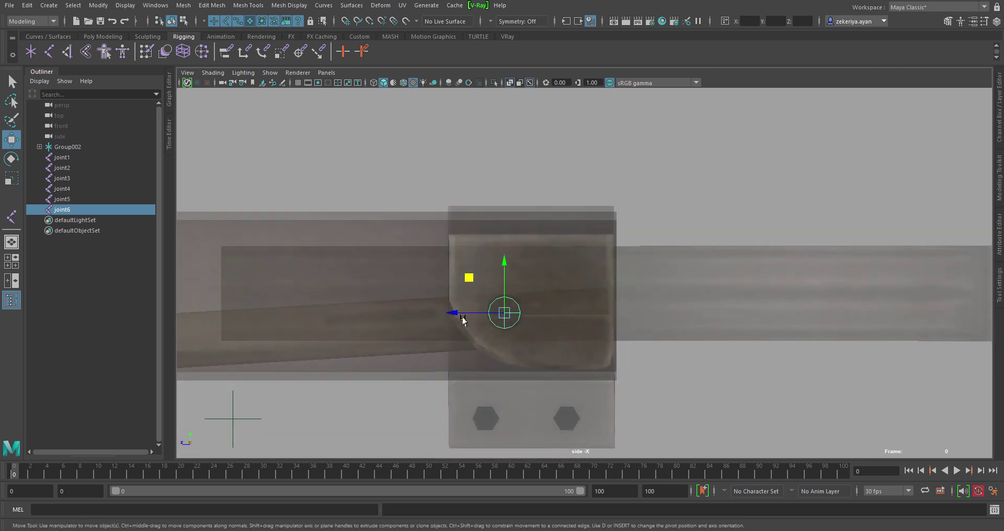
{"action": "scroll", "coordinate": [460, 313], "scroll_direction": "down", "scroll_amount": 2}
{"action": "scroll", "coordinate": [442, 316], "scroll_direction": "down", "scroll_amount": 2}
{"action": "scroll", "coordinate": [439, 314], "scroll_direction": "down", "scroll_amount": 2}
{"action": "middle_click_drag", "start_coordinate": [419, 314], "coordinate": [556, 266], "text": "alt"}
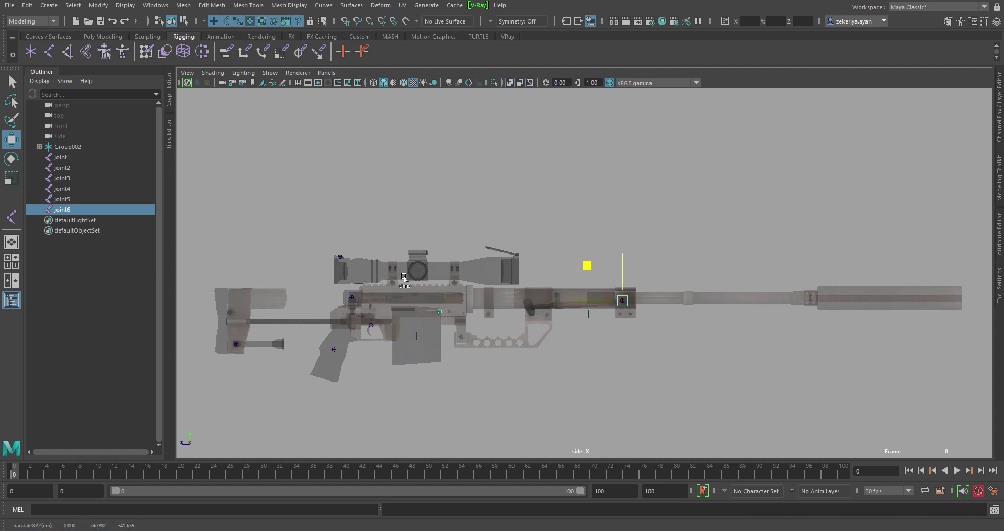
{"action": "left_click", "coordinate": [439, 311]}
{"action": "scroll", "coordinate": [437, 320], "scroll_direction": "up", "scroll_amount": 3}
{"action": "scroll", "coordinate": [437, 323], "scroll_direction": "up", "scroll_amount": 2}
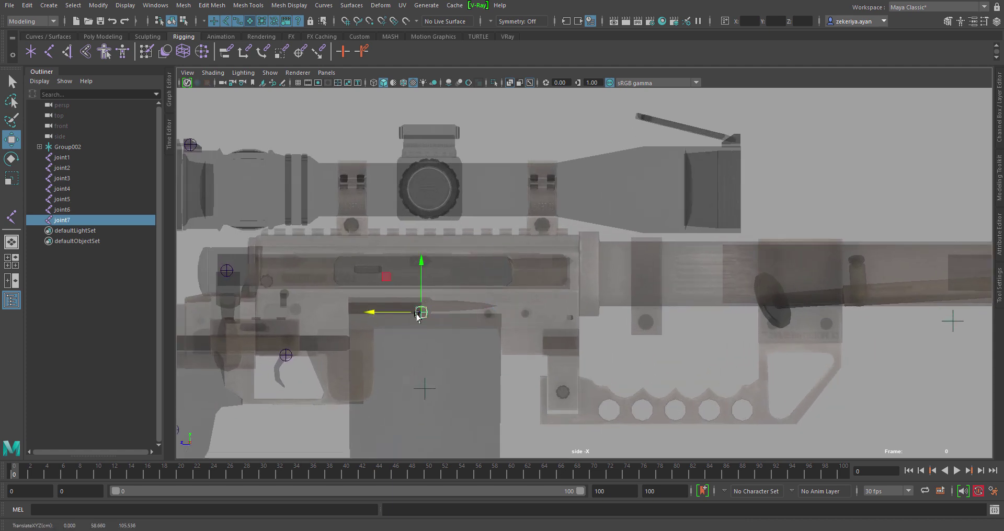
Turn X-Ray off, place joint8 on the stock, and return to perspective view
{"action": "scroll", "coordinate": [460, 317], "scroll_direction": "down", "scroll_amount": 2}
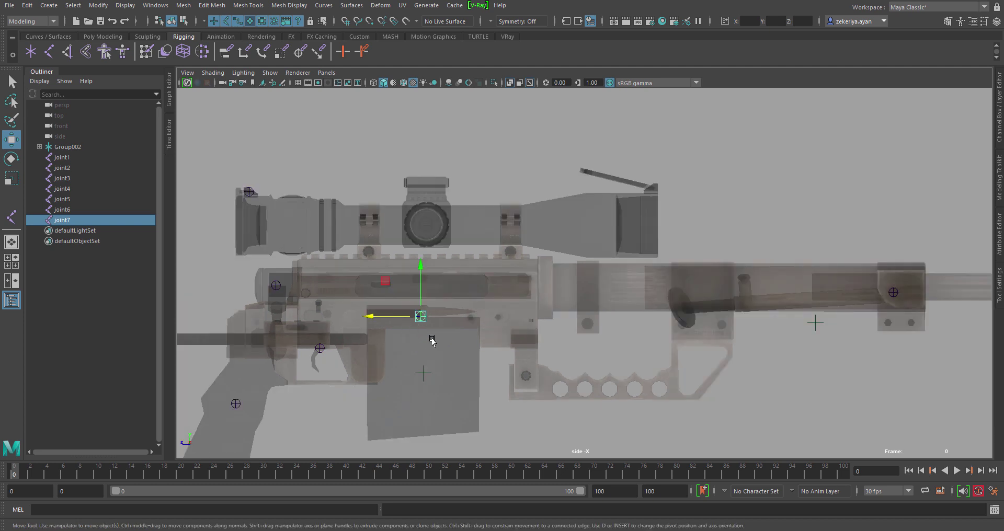
{"action": "scroll", "coordinate": [411, 340], "scroll_direction": "down", "scroll_amount": 1}
{"action": "middle_click_drag", "start_coordinate": [410, 345], "coordinate": [508, 343], "text": "alt"}
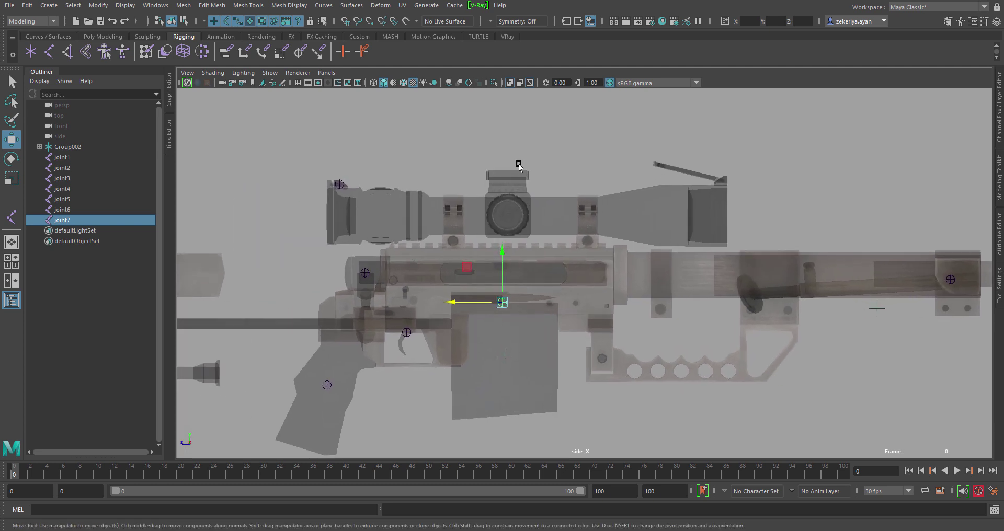
{"action": "left_click", "coordinate": [510, 83]}
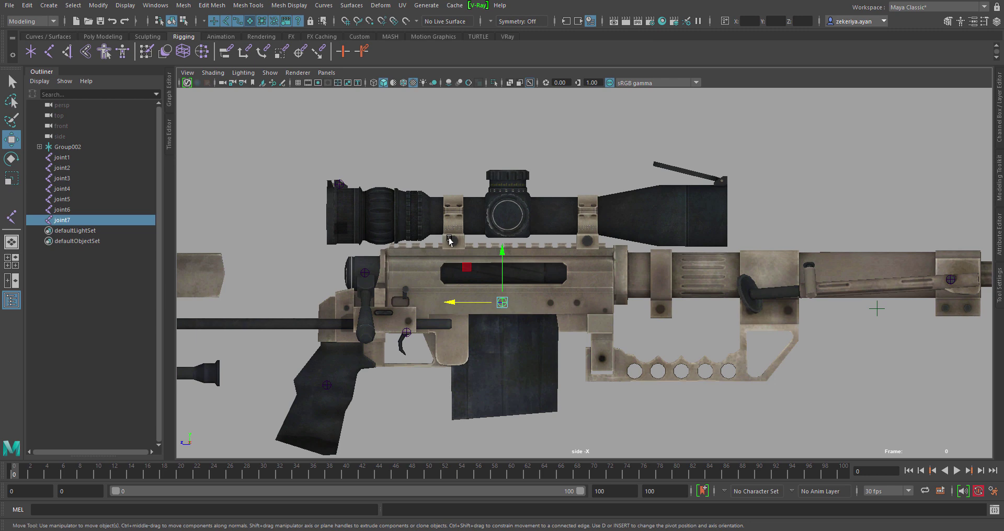
{"action": "scroll", "coordinate": [449, 241], "scroll_direction": "down", "scroll_amount": 1}
{"action": "middle_click_drag", "start_coordinate": [334, 330], "coordinate": [349, 329], "text": "alt"}
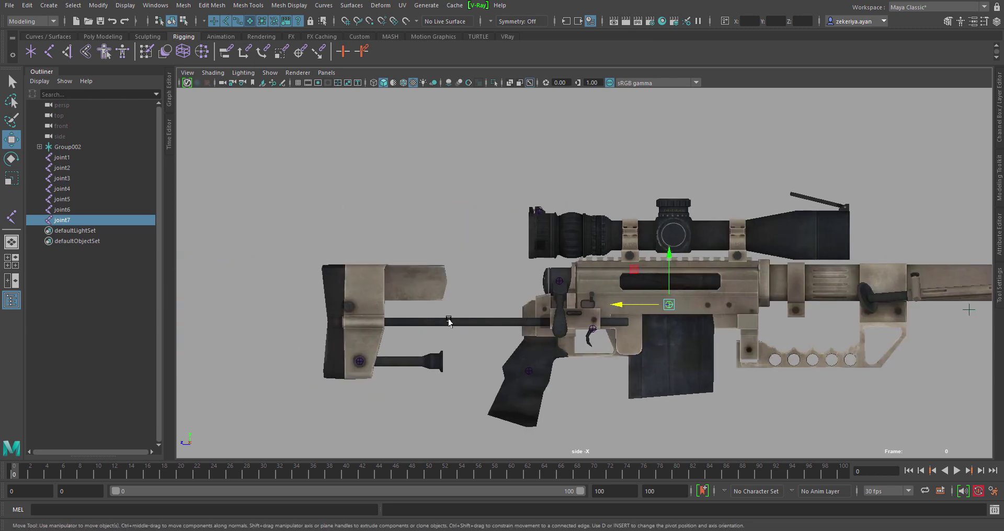
{"action": "left_click_drag", "start_coordinate": [626, 309], "coordinate": [291, 314], "text": "shift"}
{"action": "scroll", "coordinate": [291, 313], "scroll_direction": "up", "scroll_amount": 2}
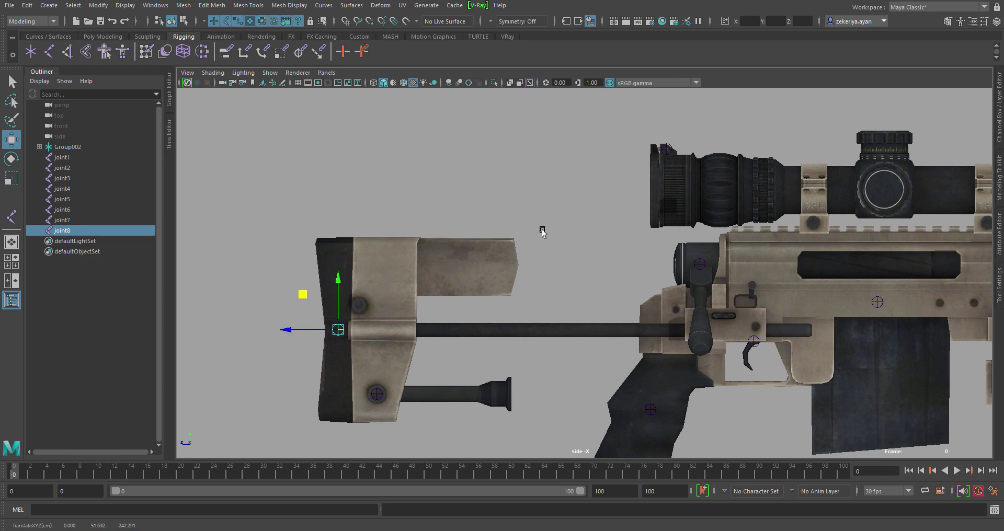
{"action": "key", "text": "space"}
{"action": "key", "text": "space"}
Keep the joint display size at 5.69 and orbit to a side-on view of the rifle
{"action": "left_click_drag", "start_coordinate": [440, 166], "coordinate": [473, 332], "text": "alt"}
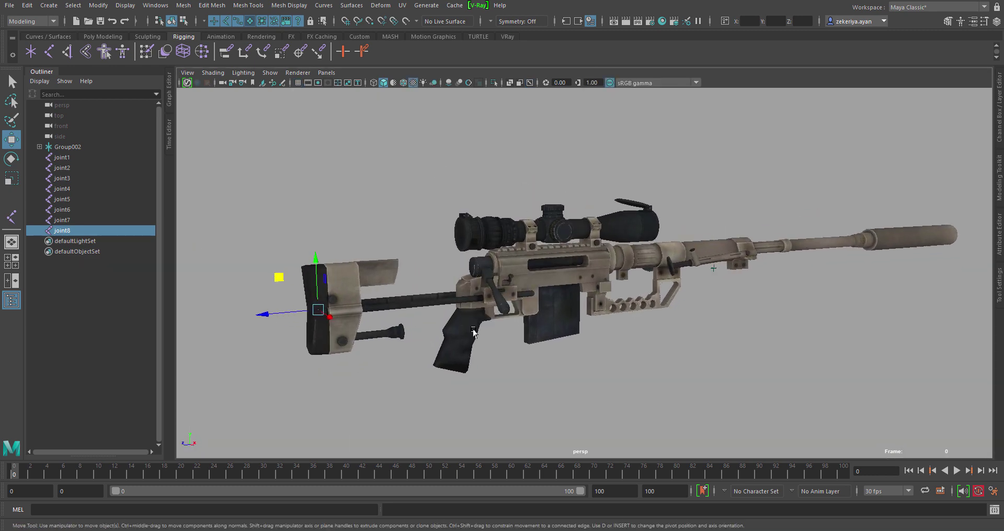
{"action": "left_click", "coordinate": [125, 5]}
{"action": "mouse_move", "coordinate": [145, 171]}
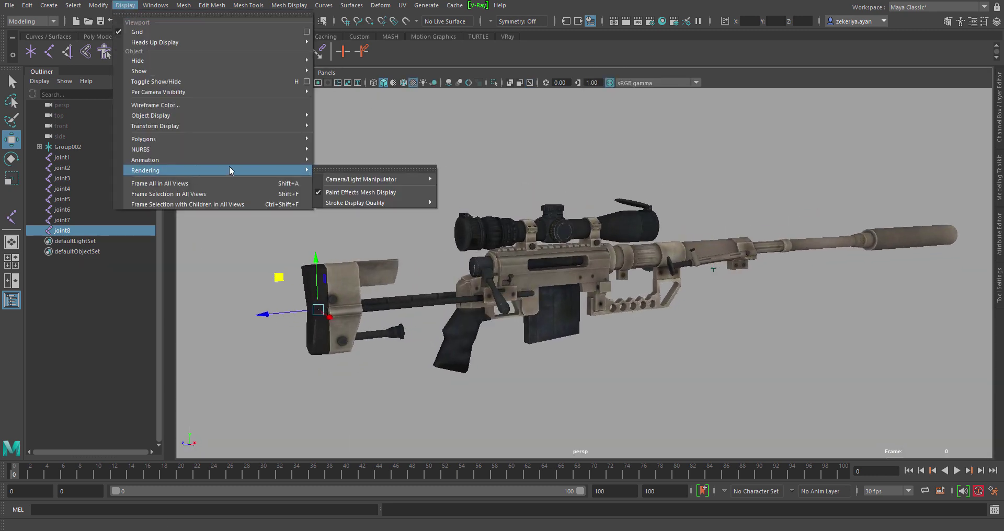
{"action": "left_click", "coordinate": [347, 184]}
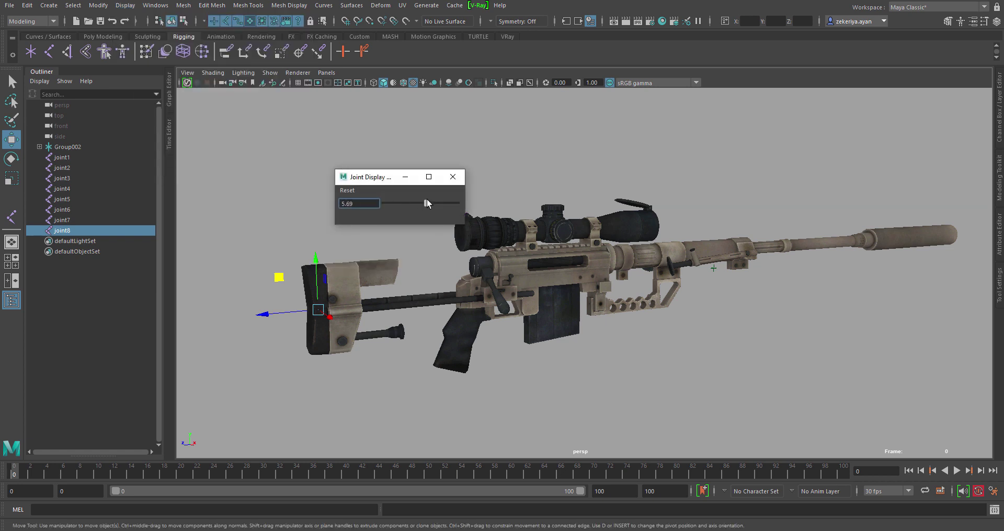
{"action": "left_click", "coordinate": [453, 177]}
{"action": "mouse_move", "coordinate": [528, 89]}
{"action": "left_mouse_down", "text": "alt"}
{"action": "mouse_move", "coordinate": [551, 296]}
{"action": "mouse_move", "coordinate": [503, 275]}
{"action": "left_mouse_up", "text": "alt"}
{"action": "left_click_drag", "start_coordinate": [599, 239], "coordinate": [617, 218], "text": "alt"}
{"action": "scroll", "coordinate": [514, 285], "scroll_direction": "up", "scroll_amount": 3}
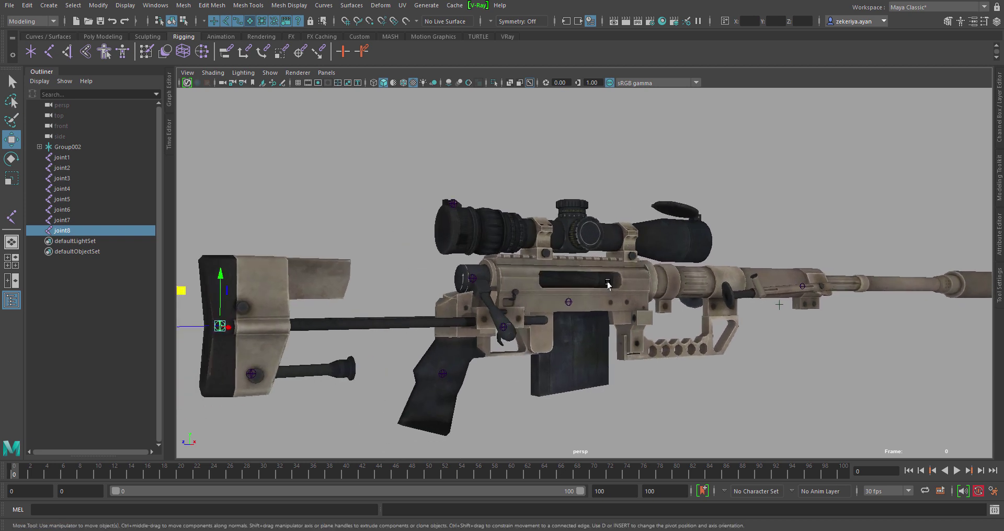
Rename joint1 to kabza in the Outliner
{"action": "left_click", "coordinate": [442, 374]}
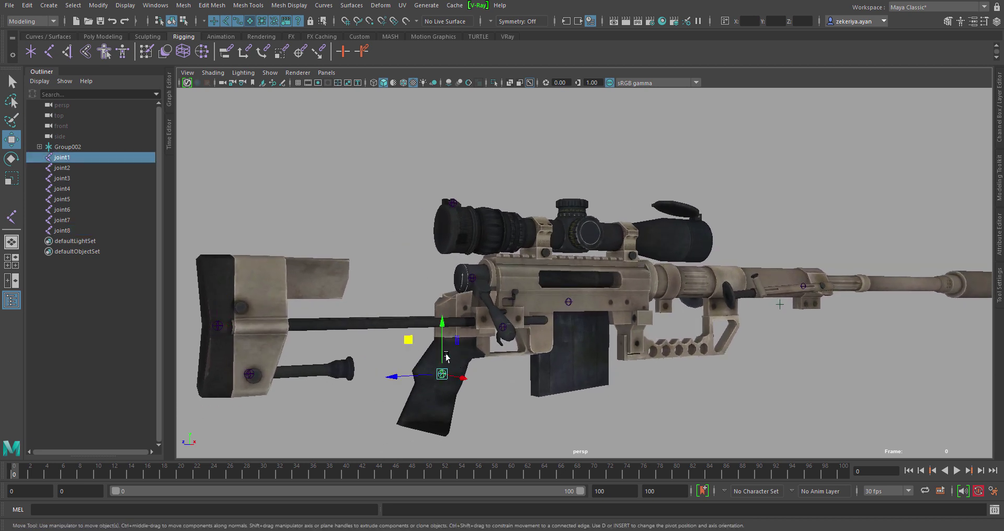
{"action": "double_click", "coordinate": [65, 157]}
{"action": "key", "text": "BackSpace"}
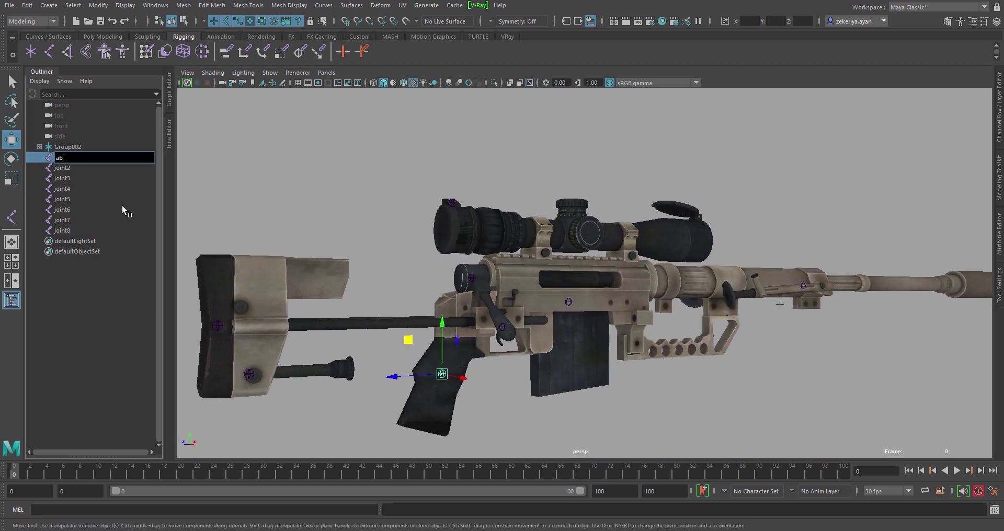
{"action": "type", "text": "kabza"}
{"action": "key", "text": "Return"}
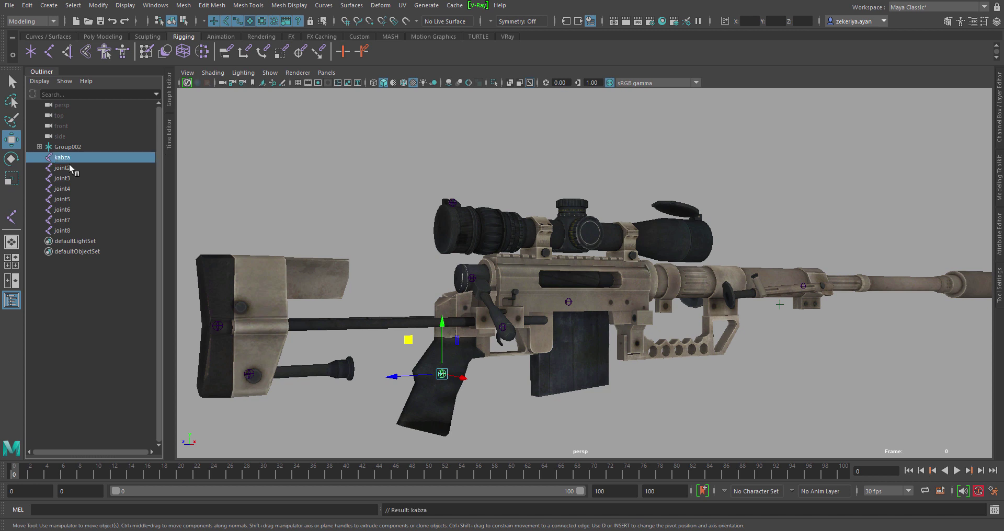
Rename joint2 to tetik
{"action": "left_click", "coordinate": [71, 168]}
{"action": "double_click", "coordinate": [72, 168]}
{"action": "type", "text": "kurma_ko"}
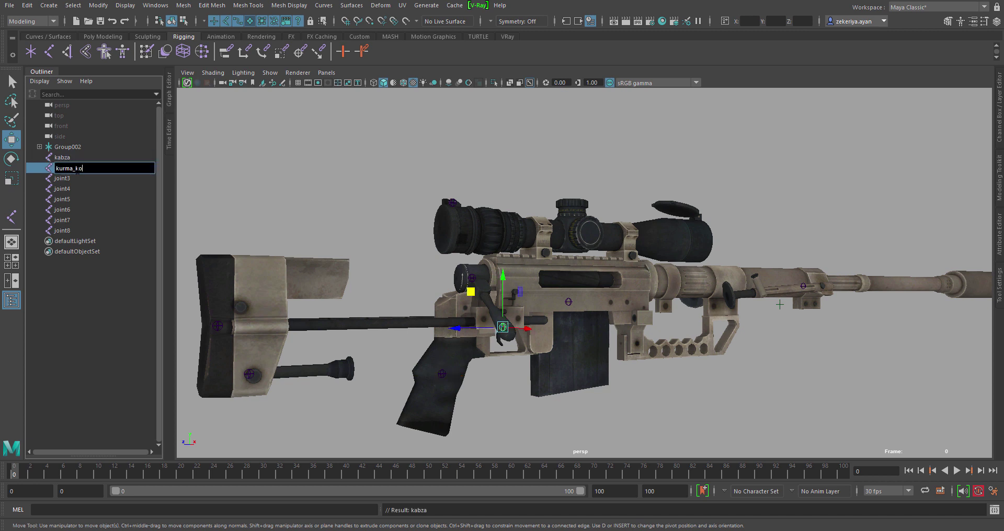
{"action": "type", "text": "lu"}
{"action": "key", "text": "Return"}
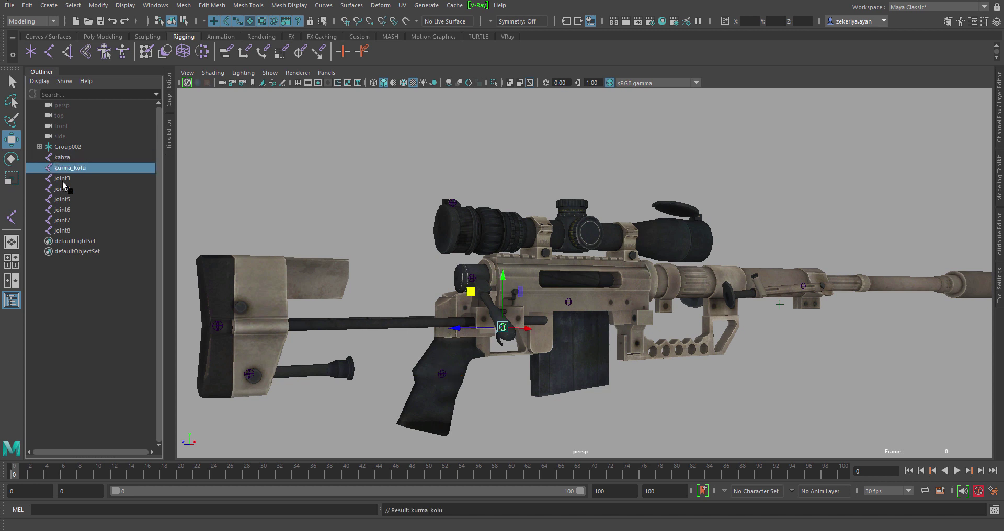
{"action": "left_click", "coordinate": [63, 181]}
{"action": "left_click", "coordinate": [71, 168]}
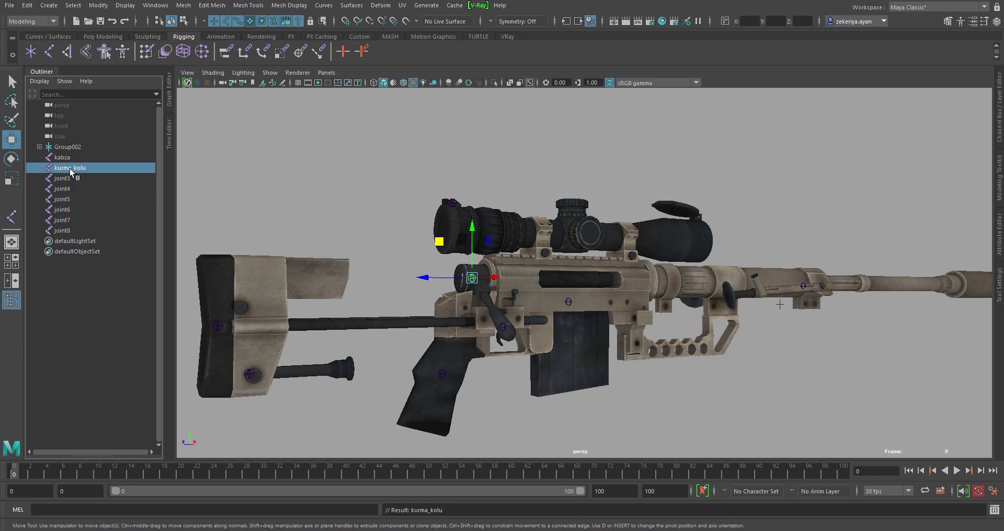
{"action": "double_click", "coordinate": [70, 167]}
{"action": "type", "text": "tetik"}
{"action": "key", "text": "Return"}
Rename joint3, joint4 and joint5 to kurma_kolu, dürbün_kapak and destek
{"action": "left_click", "coordinate": [67, 180]}
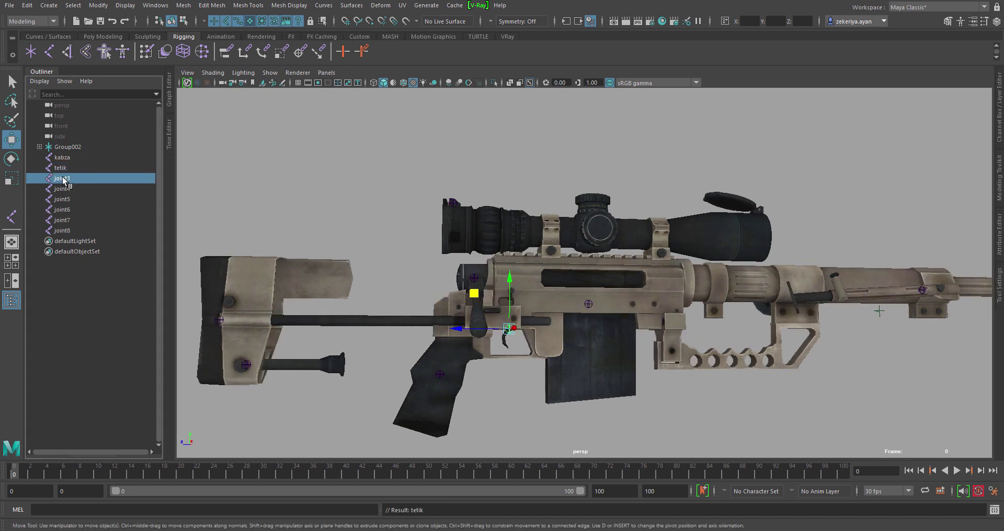
{"action": "double_click", "coordinate": [67, 179]}
{"action": "type", "text": "kurma_kolu"}
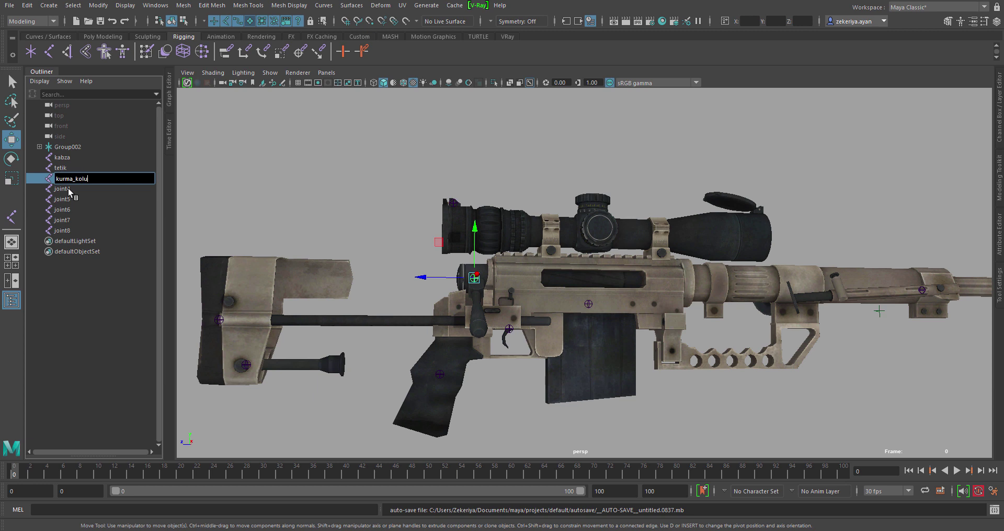
{"action": "key", "text": "Return"}
{"action": "left_click", "coordinate": [76, 189]}
{"action": "double_click", "coordinate": [92, 190]}
{"action": "type", "text": "dürbün_kapak"}
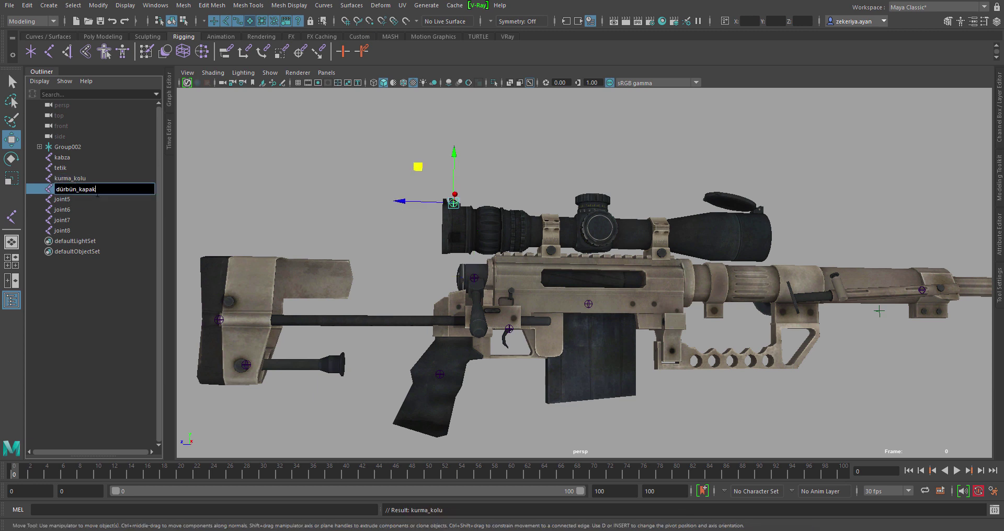
{"action": "key", "text": "Return"}
{"action": "left_click", "coordinate": [62, 199]}
{"action": "double_click", "coordinate": [62, 200]}
{"action": "type", "text": "d"}
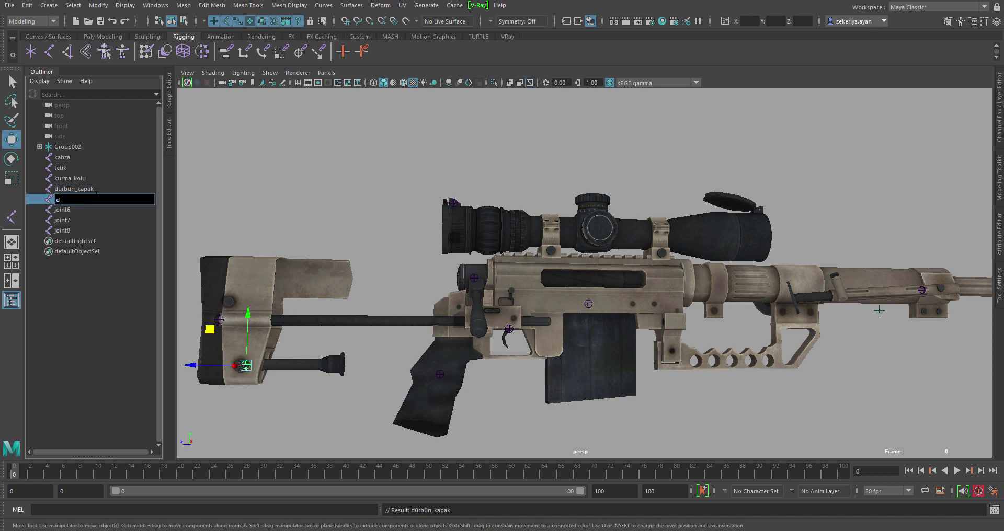
{"action": "type", "text": "estek"}
{"action": "key", "text": "Return"}
Rename joint6, joint7 and joint8 to ön_ayak_1, sarjor and dipcik
{"action": "left_click", "coordinate": [67, 211]}
{"action": "double_click", "coordinate": [67, 211]}
{"action": "type", "text": "ön_ayak_"}
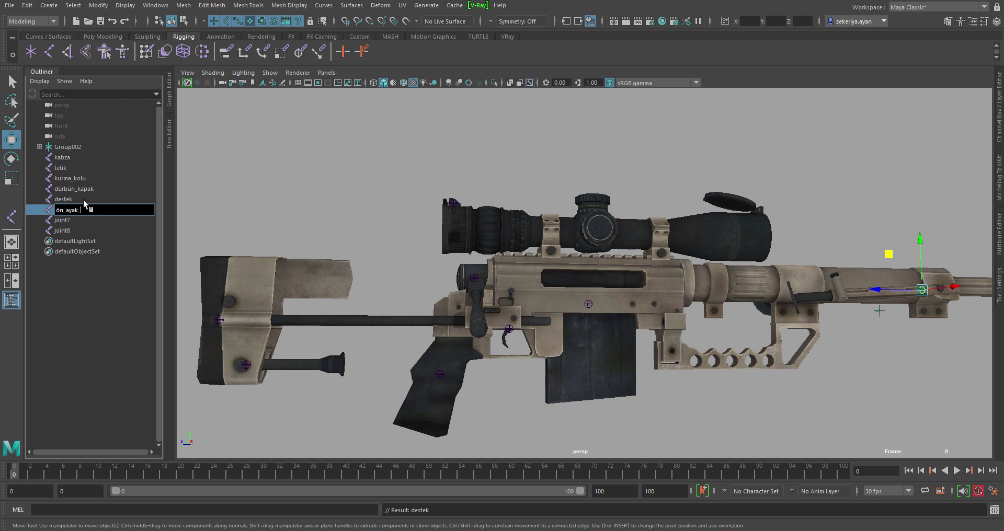
{"action": "type", "text": "1"}
{"action": "key", "text": "Return"}
{"action": "middle_click", "coordinate": [842, 325]}
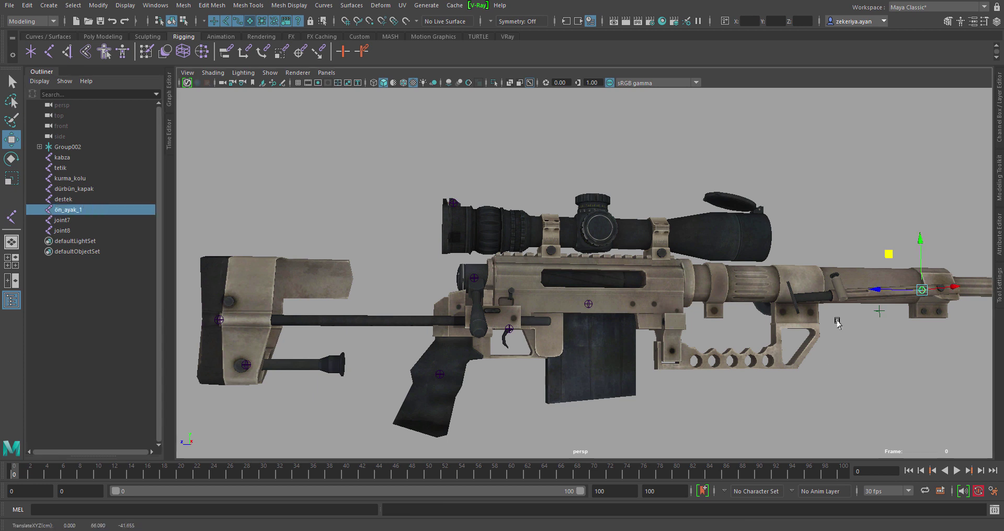
{"action": "key", "text": "Down"}
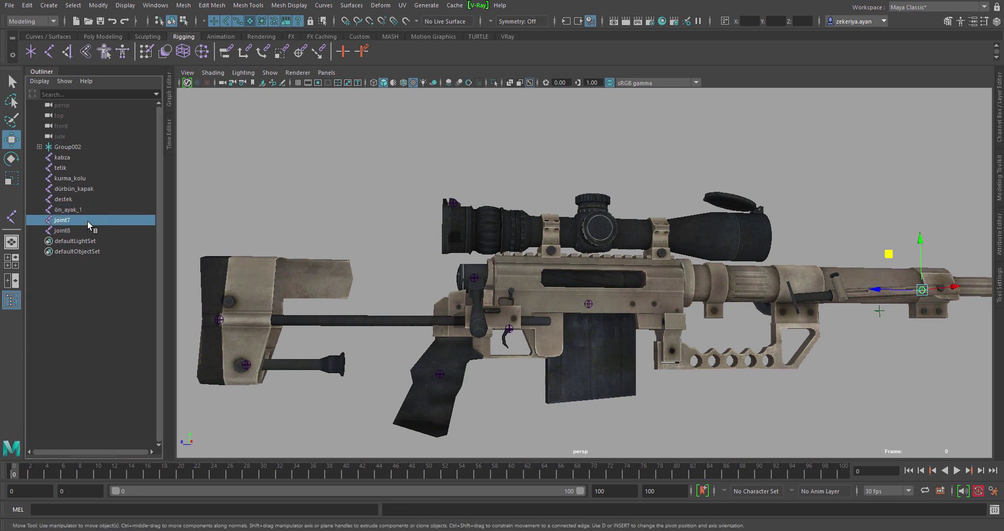
{"action": "double_click", "coordinate": [81, 222]}
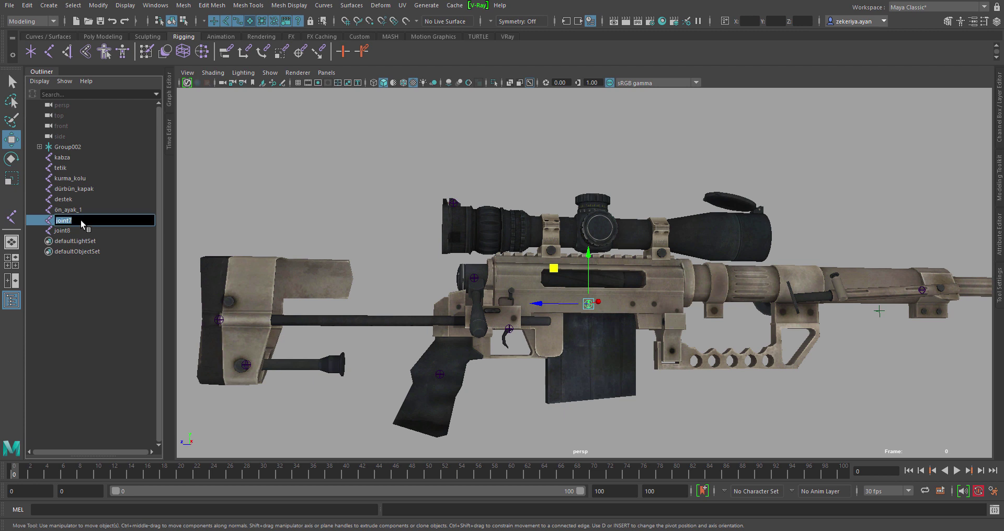
{"action": "type", "text": "sajor"}
{"action": "key", "text": "Return"}
{"action": "double_click", "coordinate": [74, 230]}
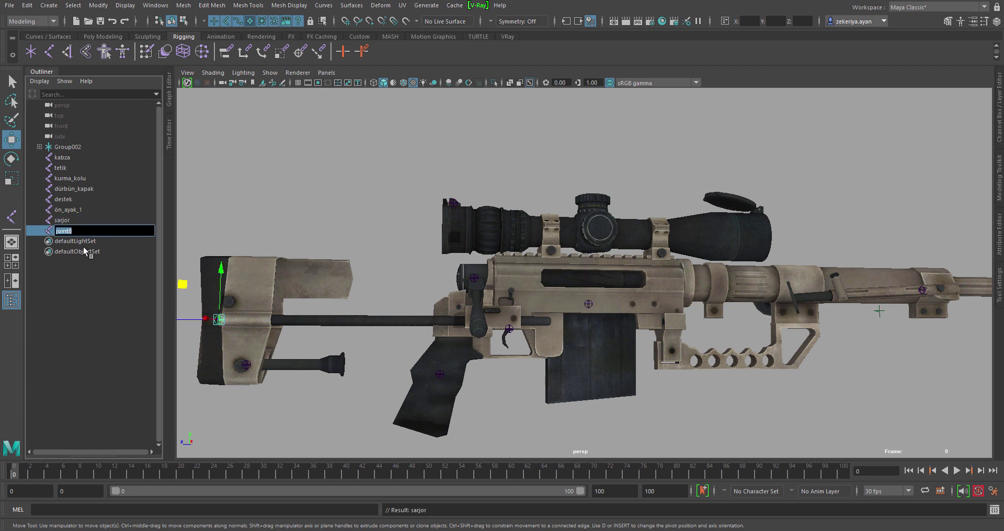
{"action": "type", "text": "dipcik"}
{"action": "key", "text": "Return"}
Parent the renamed joints under the kabza root joint
{"action": "left_click", "coordinate": [79, 158]}
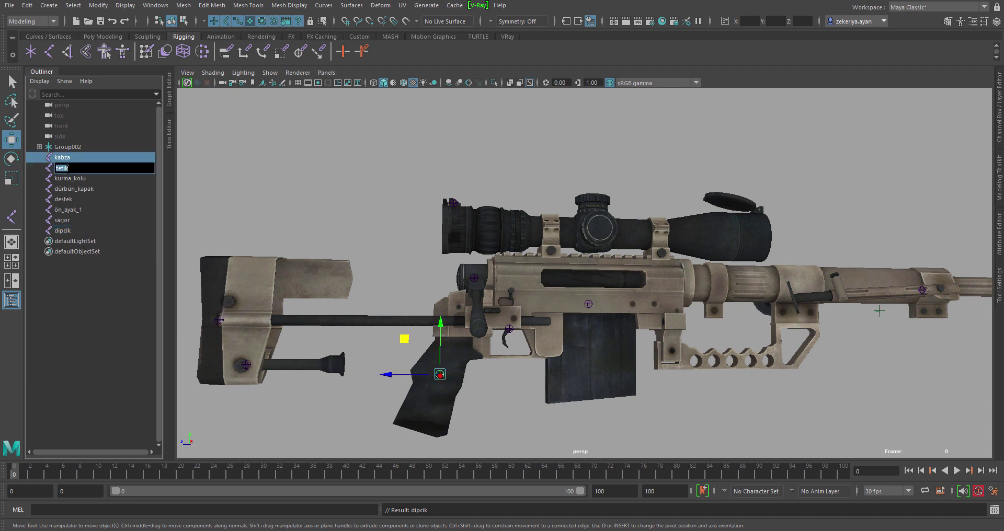
{"action": "key", "text": "Down"}
{"action": "key", "text": "Down"}
{"action": "key", "text": "Down"}
{"action": "left_click", "coordinate": [62, 167]}
{"action": "left_click", "coordinate": [64, 230], "text": "shift"}
{"action": "left_click", "coordinate": [68, 157], "text": "shift"}
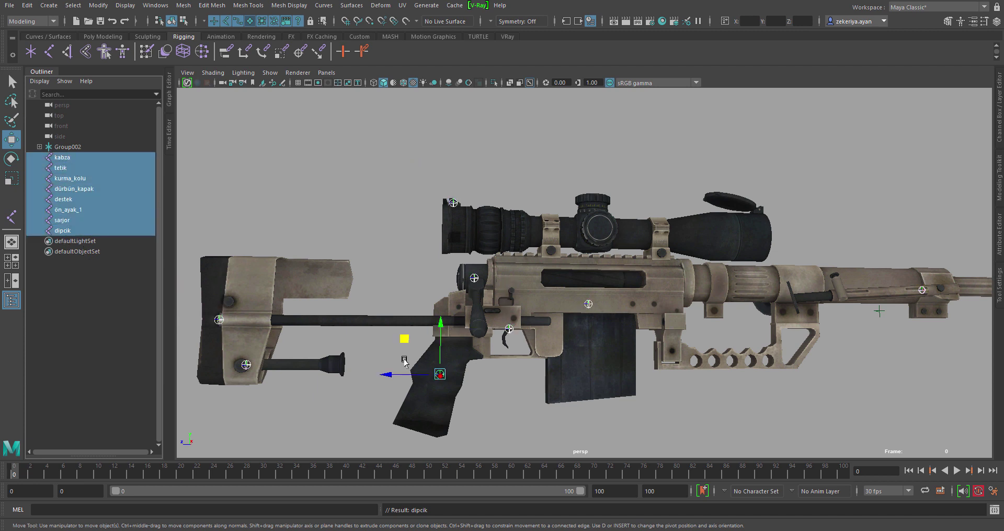
{"action": "left_click", "coordinate": [27, 5]}
{"action": "left_click", "coordinate": [57, 242]}
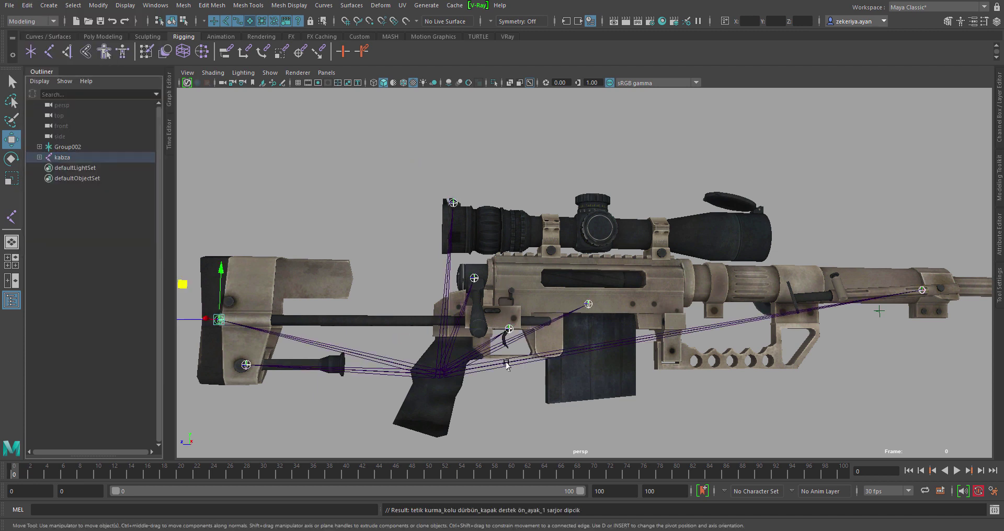
Select all the rifle mesh groups, including Object008, together with the kabza skeleton
{"action": "scroll", "coordinate": [715, 365], "scroll_direction": "down", "scroll_amount": 3}
{"action": "left_click_drag", "start_coordinate": [594, 246], "coordinate": [669, 201], "text": "alt"}
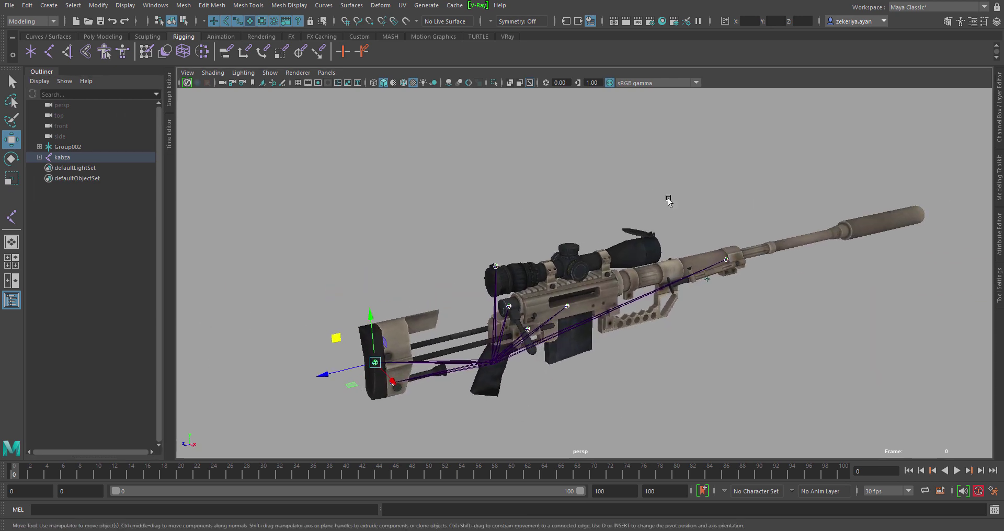
{"action": "left_click_drag", "start_coordinate": [610, 317], "coordinate": [549, 289], "text": "alt"}
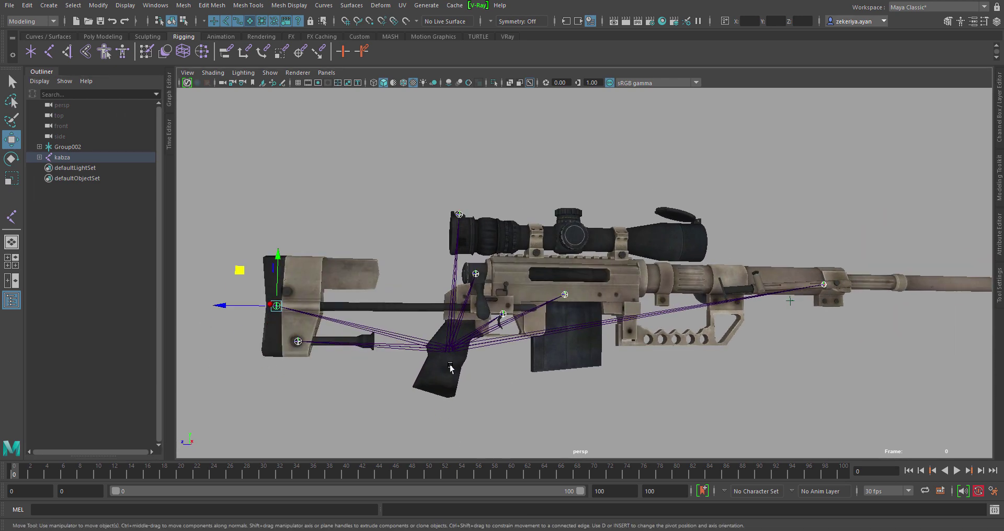
{"action": "left_click", "coordinate": [451, 369]}
{"action": "left_click", "coordinate": [46, 148]}
{"action": "left_click", "coordinate": [40, 147]}
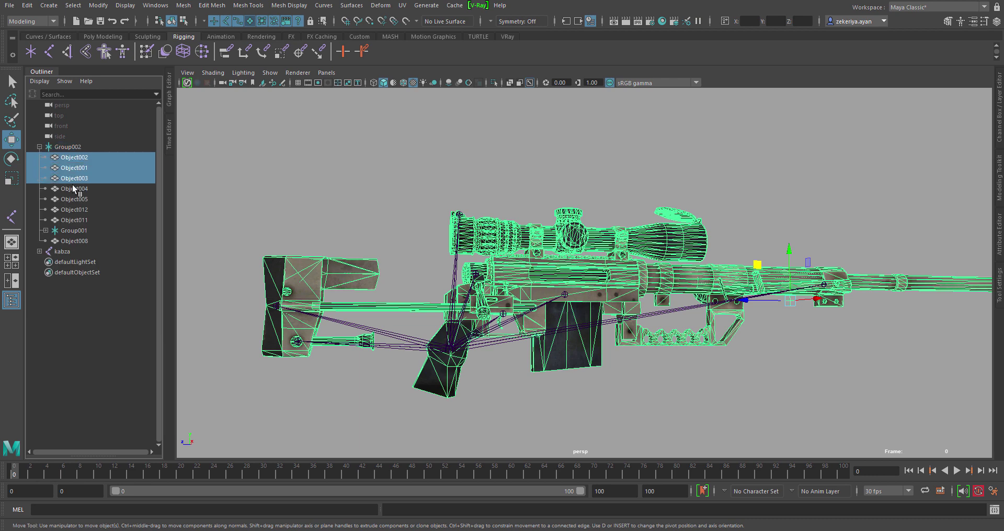
{"action": "mouse_move", "coordinate": [74, 158]}
{"action": "left_mouse_down"}
{"action": "mouse_move", "coordinate": [68, 224]}
{"action": "mouse_move", "coordinate": [79, 259]}
{"action": "left_mouse_up"}
{"action": "left_click", "coordinate": [45, 230]}
{"action": "left_click", "coordinate": [78, 259], "text": "ctrl"}
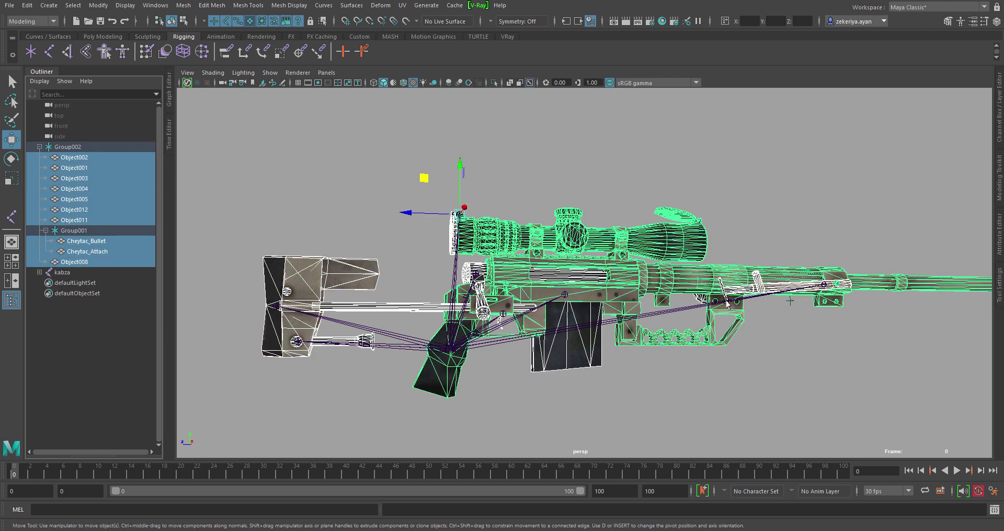
{"action": "left_click", "coordinate": [78, 273], "text": "ctrl"}
Bind the selected meshes to the kabza skeleton with Bind Skin from the Rigging menu set
{"action": "left_click", "coordinate": [31, 21]}
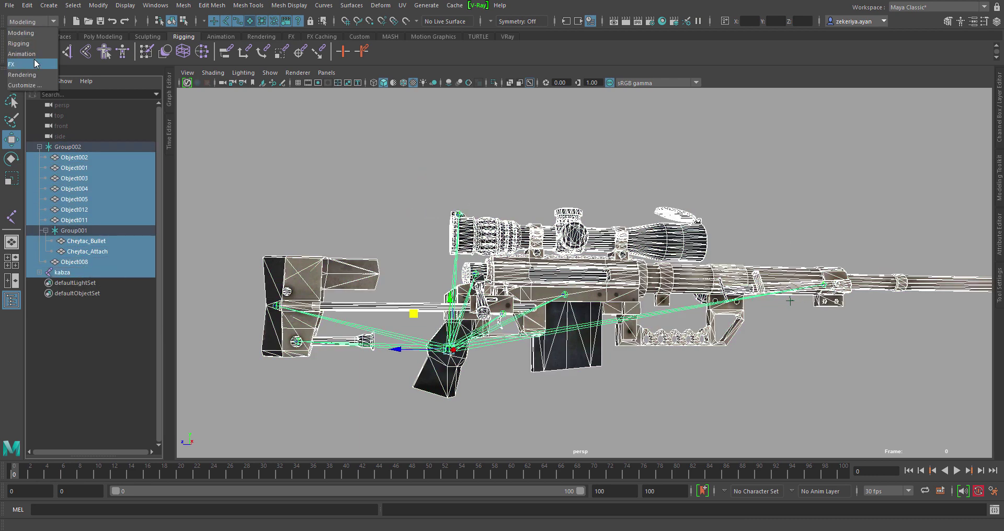
{"action": "left_click", "coordinate": [29, 43]}
{"action": "left_click", "coordinate": [213, 5]}
{"action": "left_click", "coordinate": [235, 32]}
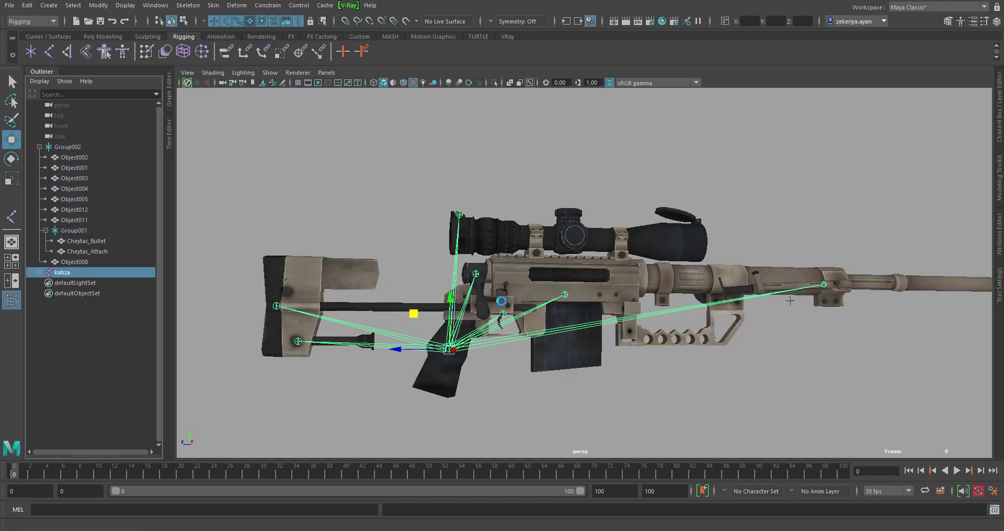
Test-move the bolt joint to check the deformation, then undo the move
{"action": "left_click", "coordinate": [475, 274]}
{"action": "left_click_drag", "start_coordinate": [438, 241], "coordinate": [437, 250]}
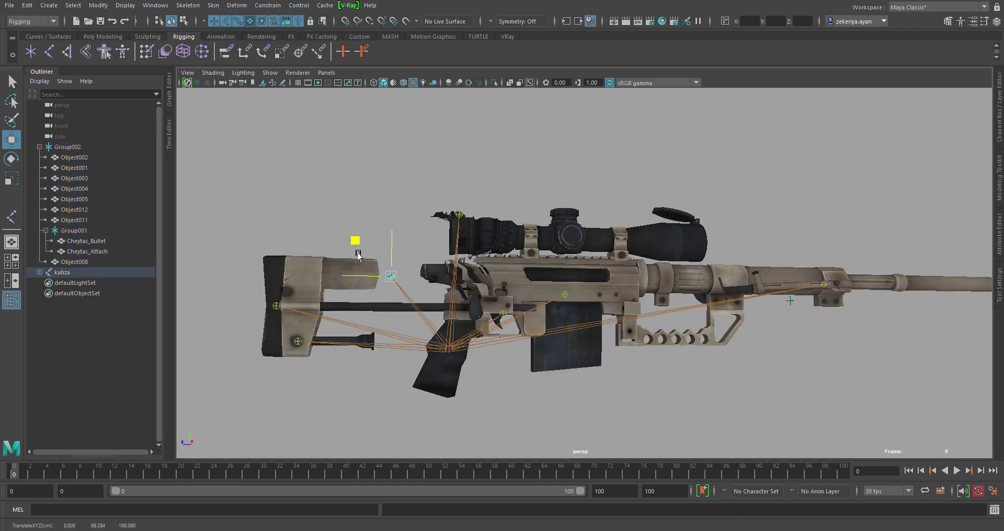
{"action": "key", "text": "ctrl+z"}
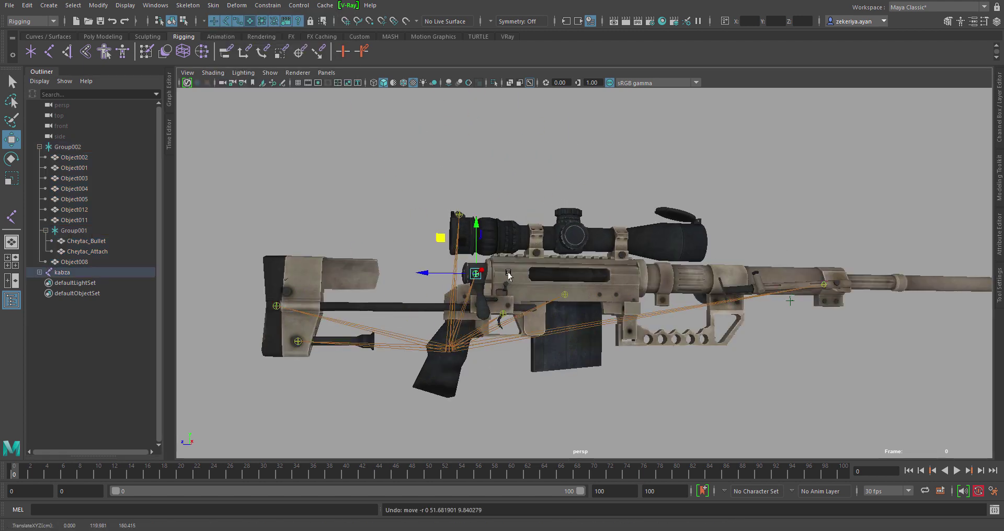
{"action": "right_click_drag", "start_coordinate": [510, 254], "coordinate": [475, 240]}
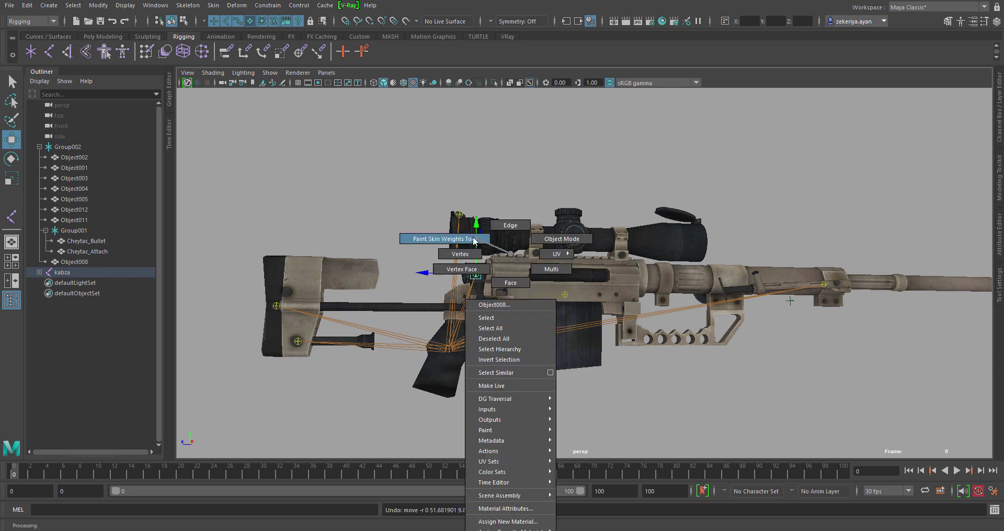
Flood the whole rifle mesh with full skin weight to the kabza joint
{"action": "left_click", "coordinate": [474, 240]}
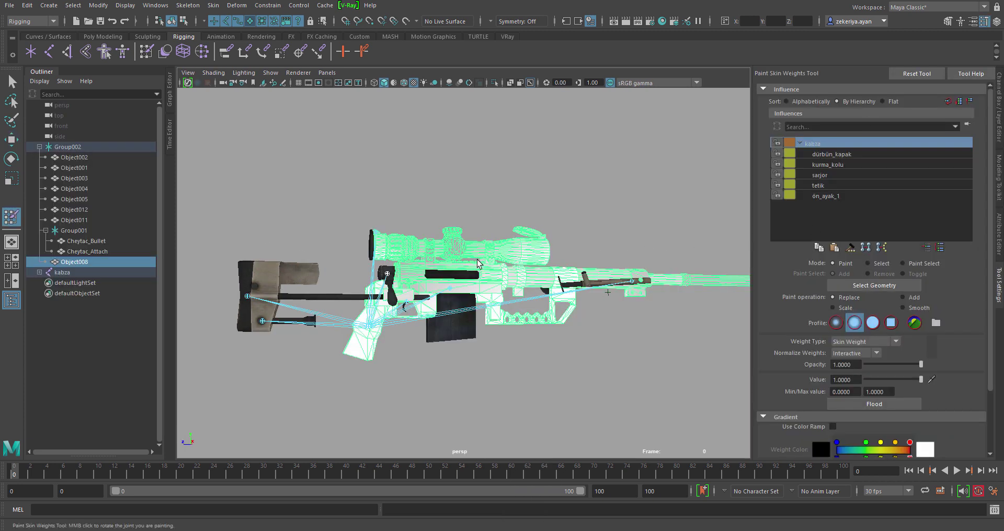
{"action": "left_click", "coordinate": [870, 409]}
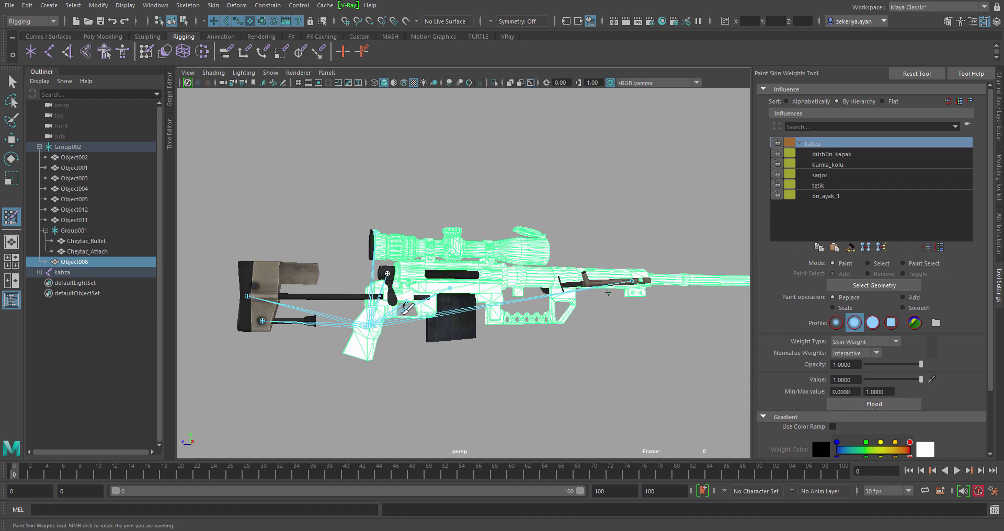
{"action": "left_click_drag", "start_coordinate": [417, 283], "coordinate": [445, 250], "text": "alt"}
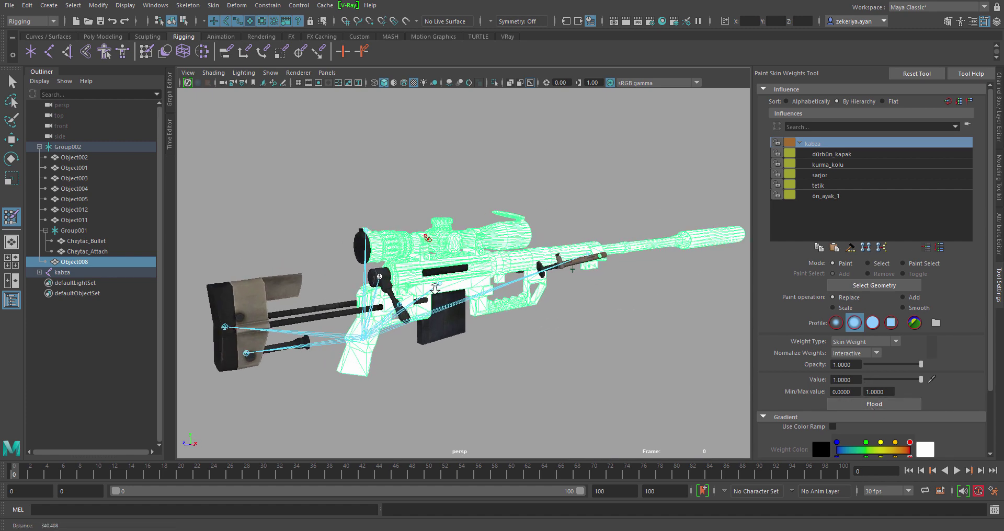
{"action": "key", "text": "w"}
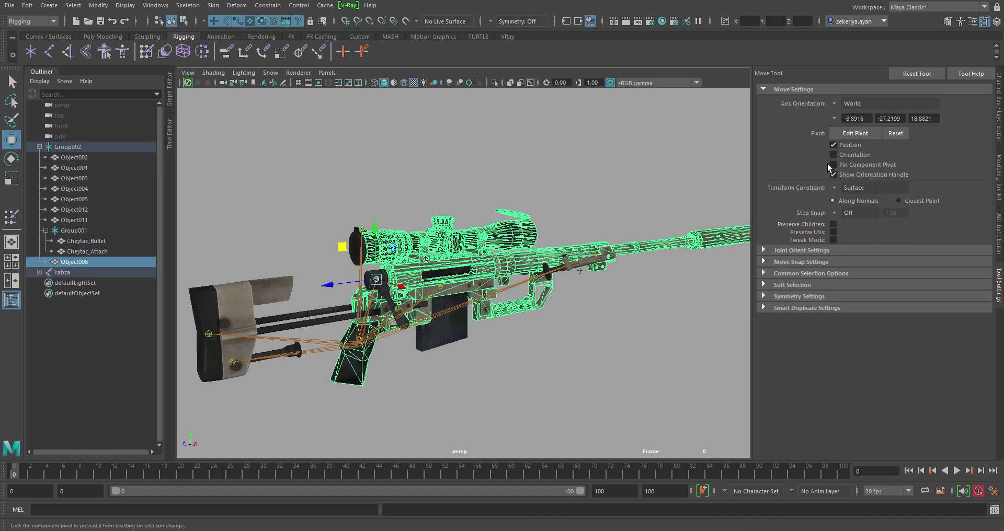
Give the scope cap full skin weight to its own joint
{"action": "left_click", "coordinate": [354, 243]}
{"action": "right_click_drag", "start_coordinate": [355, 238], "coordinate": [330, 180]}
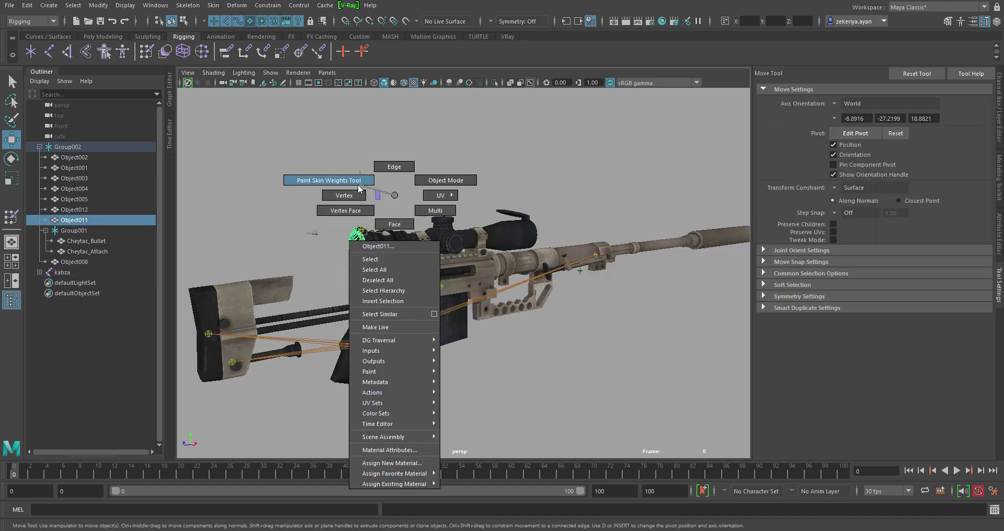
{"action": "left_click", "coordinate": [880, 405]}
{"action": "left_click", "coordinate": [828, 164]}
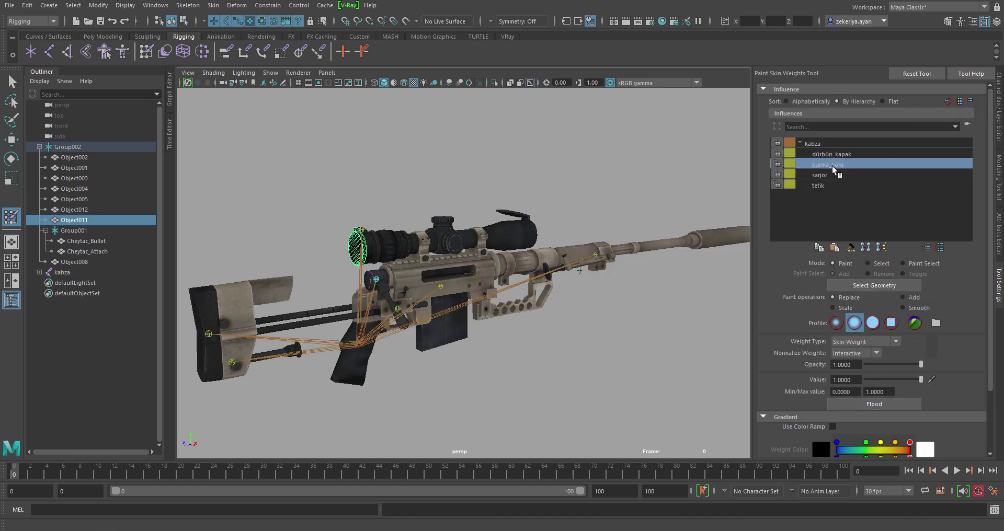
Flood the bolt handle Object004 with full weight to kurma_kolu
{"action": "key", "text": "q"}
{"action": "left_click", "coordinate": [388, 298]}
{"action": "right_click_drag", "start_coordinate": [388, 301], "coordinate": [392, 169]}
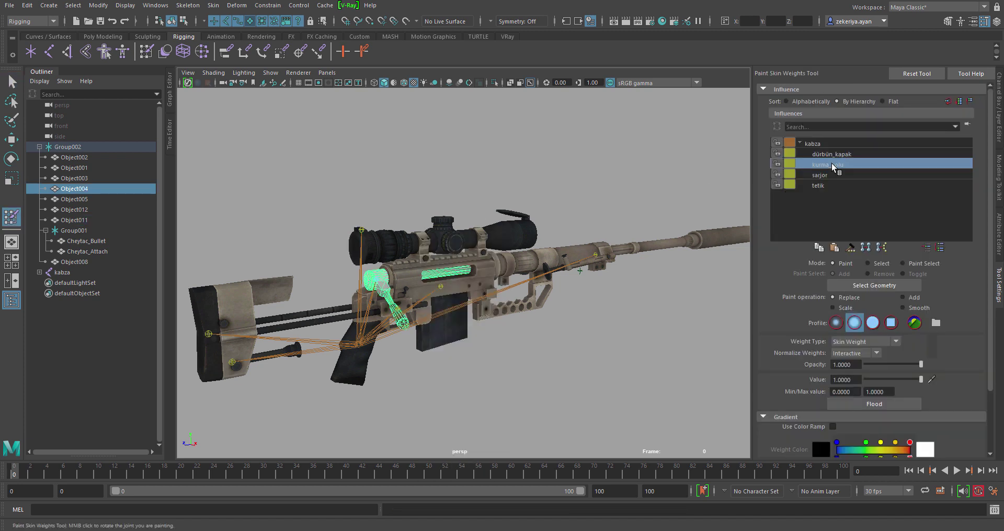
{"action": "left_click", "coordinate": [874, 404]}
Flood the stock Object005 with full weight to the dipcik joint
{"action": "key", "text": "q"}
{"action": "left_click", "coordinate": [245, 312]}
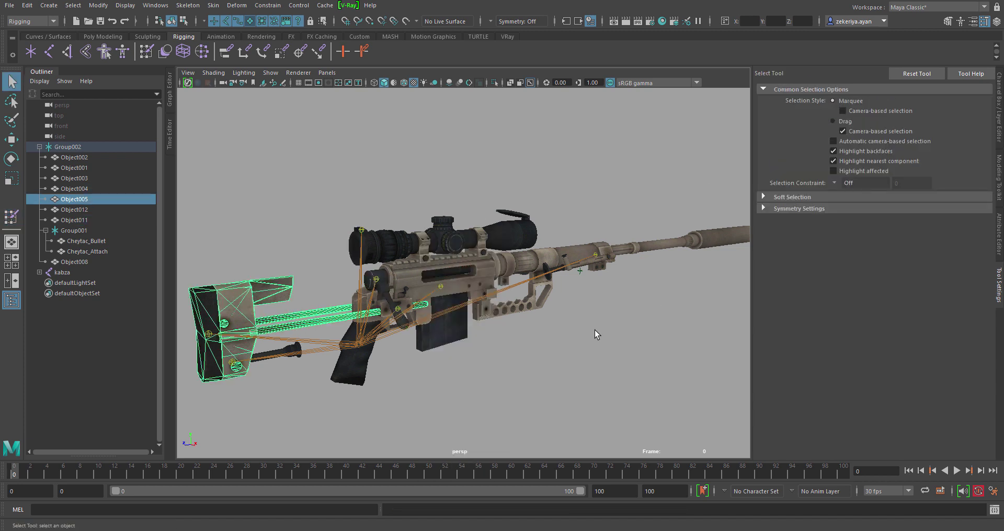
{"action": "right_click_drag", "start_coordinate": [595, 330], "coordinate": [595, 240]}
{"action": "left_click", "coordinate": [824, 164]}
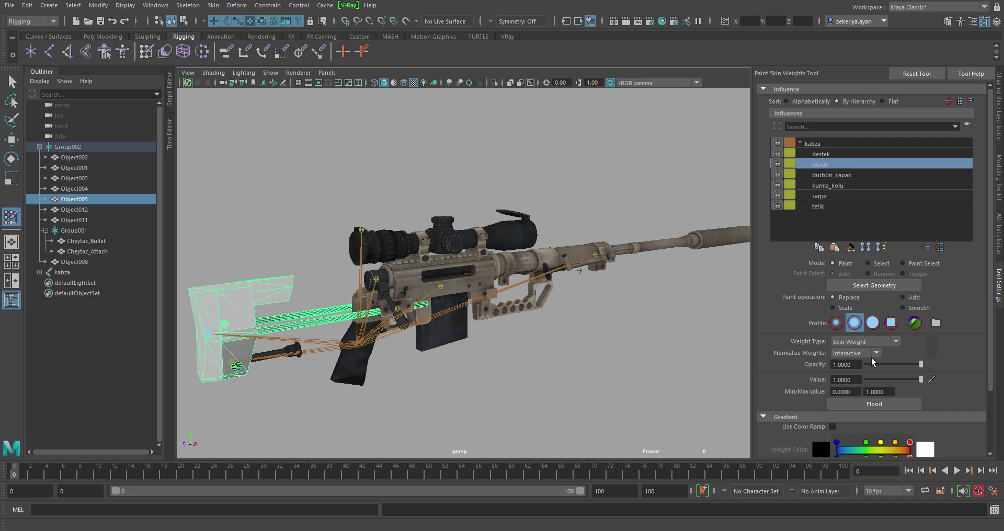
{"action": "left_click", "coordinate": [874, 404]}
Flood the rod part Object012 with full weight to destek and recheck it
{"action": "key", "text": "q"}
{"action": "left_click", "coordinate": [287, 354]}
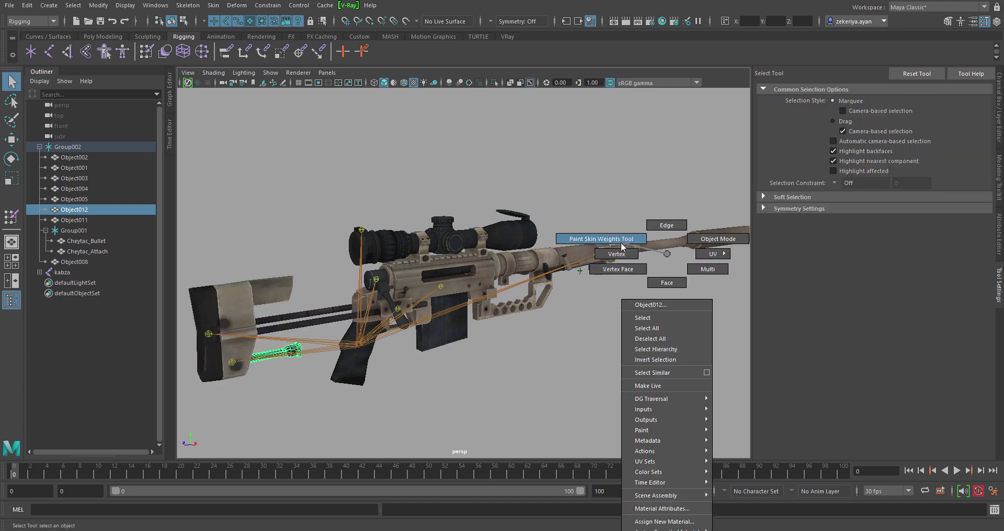
{"action": "right_click_drag", "start_coordinate": [666, 360], "coordinate": [667, 241]}
{"action": "left_click", "coordinate": [821, 154]}
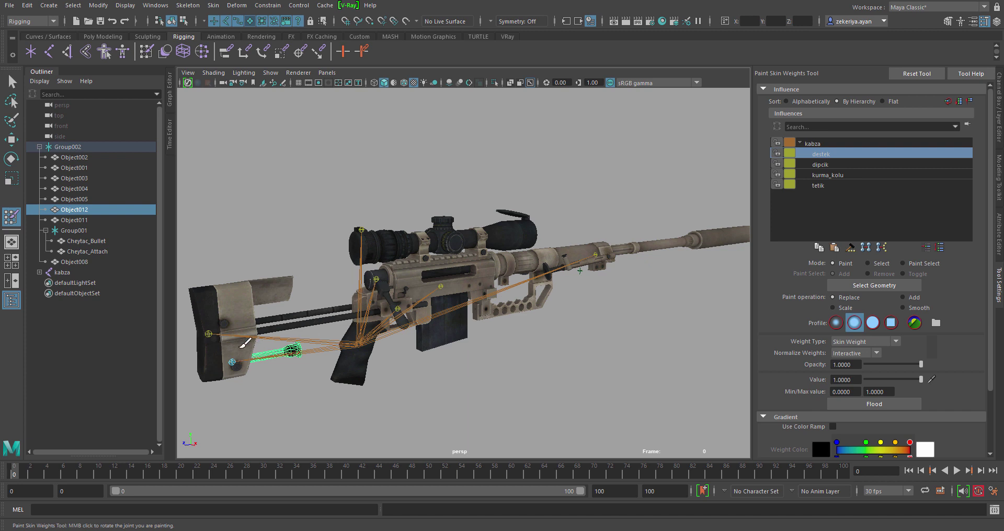
{"action": "left_click", "coordinate": [873, 404]}
{"action": "key", "text": "q"}
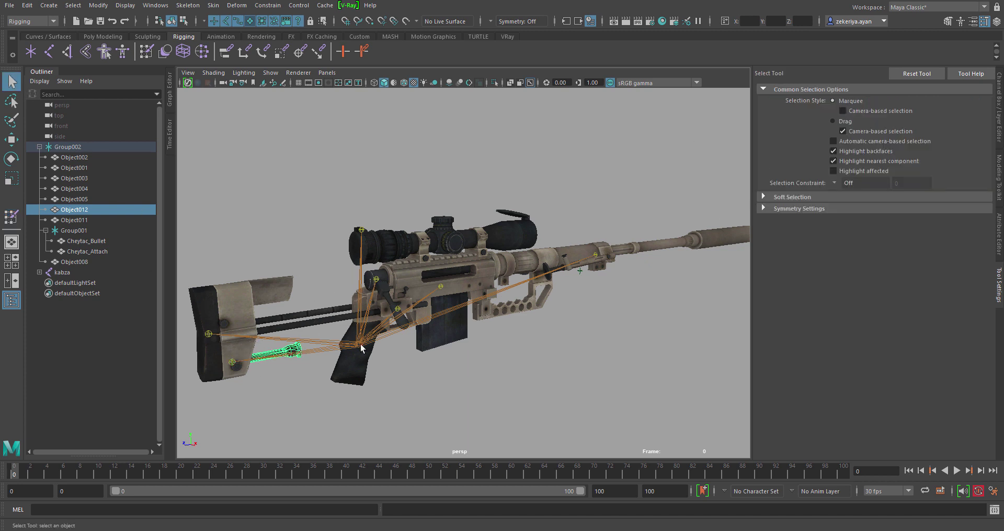
{"action": "right_click_drag", "start_coordinate": [510, 269], "coordinate": [481, 356]}
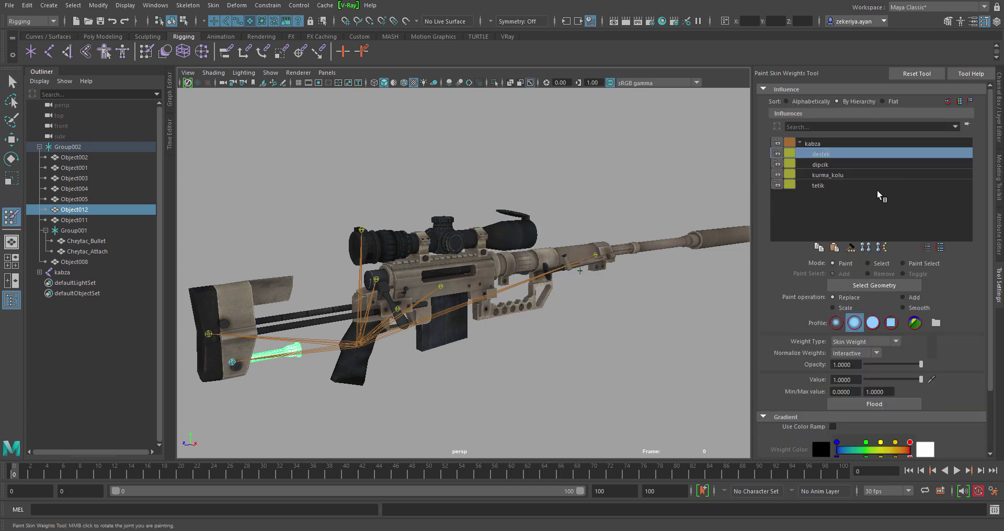
Give the magazine Cheytac_Attach full skin weight to its joint
{"action": "key", "text": "w"}
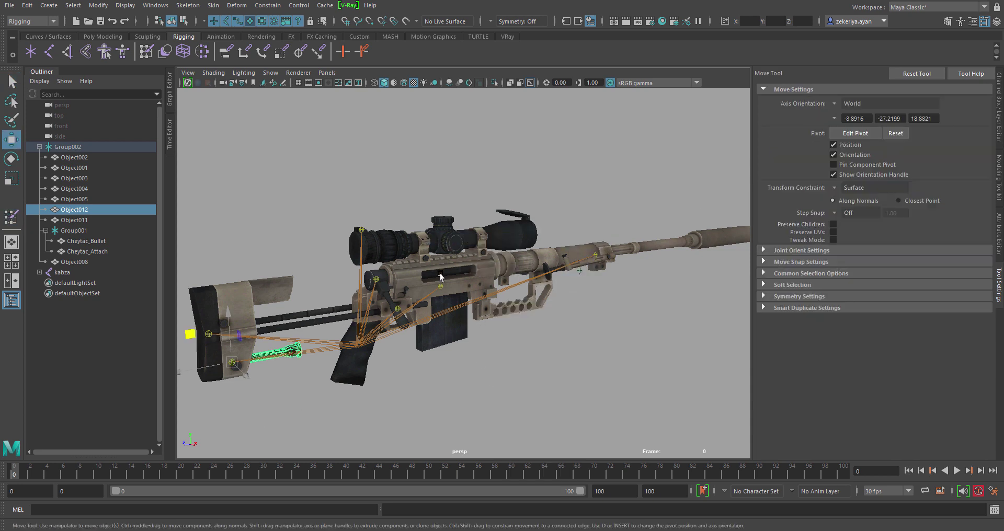
{"action": "left_click", "coordinate": [441, 312]}
{"action": "right_click_drag", "start_coordinate": [593, 282], "coordinate": [523, 238]}
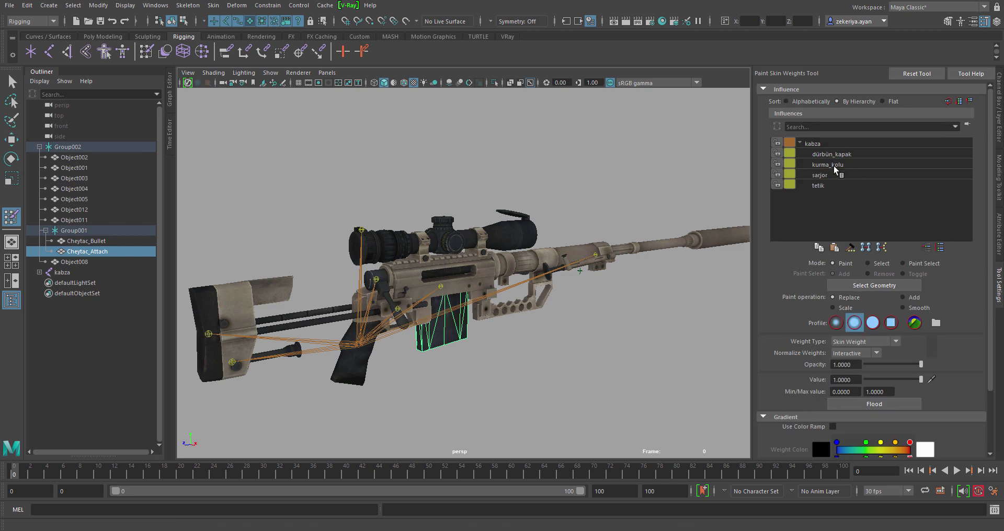
{"action": "left_click", "coordinate": [834, 165]}
{"action": "left_click", "coordinate": [874, 404]}
Assign the bullet Cheytac_Bullet's skin weight to the sarjor joint
{"action": "key", "text": "q"}
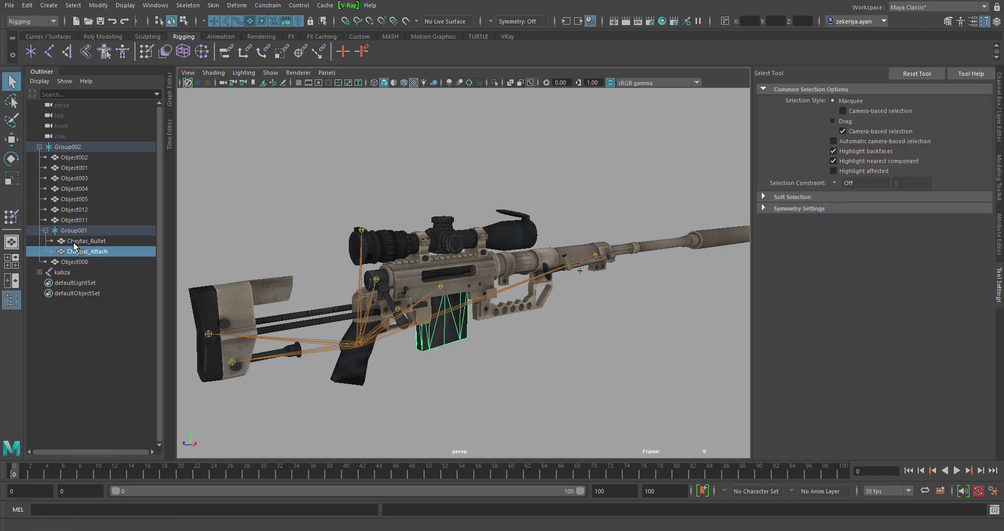
{"action": "left_click", "coordinate": [74, 242]}
{"action": "left_click", "coordinate": [507, 83]}
{"action": "left_click", "coordinate": [506, 83]}
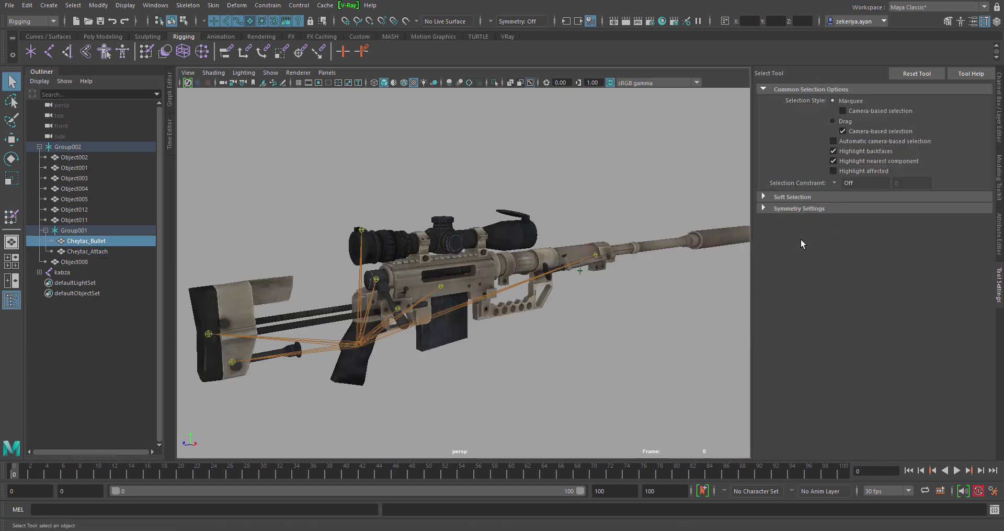
{"action": "left_click", "coordinate": [820, 175]}
{"action": "mouse_move", "coordinate": [680, 250]}
{"action": "right_mouse_down"}
{"action": "mouse_move", "coordinate": [653, 230]}
{"action": "mouse_move", "coordinate": [630, 316]}
{"action": "right_mouse_up"}
Weight the front barrel parts Object001 and Object002 to the on_ayak_1 joint
{"action": "key", "text": "w"}
{"action": "left_click", "coordinate": [599, 261]}
{"action": "mouse_move", "coordinate": [630, 256]}
{"action": "left_mouse_down", "text": "alt"}
{"action": "mouse_move", "coordinate": [457, 264]}
{"action": "mouse_move", "coordinate": [306, 312]}
{"action": "left_mouse_up", "text": "alt"}
{"action": "left_click", "coordinate": [306, 312], "text": "shift"}
{"action": "right_click_drag", "start_coordinate": [479, 212], "coordinate": [404, 196]}
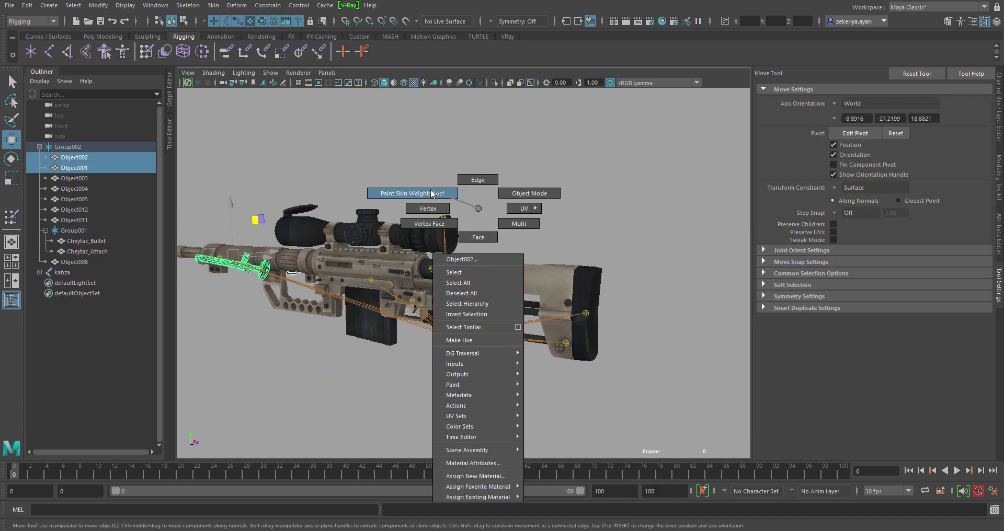
{"action": "left_click", "coordinate": [837, 185]}
{"action": "mouse_move", "coordinate": [696, 309]}
{"action": "left_mouse_down", "text": "alt"}
{"action": "mouse_move", "coordinate": [514, 303]}
{"action": "mouse_move", "coordinate": [643, 218]}
{"action": "mouse_move", "coordinate": [701, 227]}
{"action": "left_mouse_up", "text": "alt"}
{"action": "key", "text": "w"}
Test-move a stock joint to check its weights, then undo
{"action": "left_click", "coordinate": [386, 293]}
{"action": "scroll", "coordinate": [386, 364], "scroll_direction": "up", "scroll_amount": 3}
{"action": "key", "text": "ctrl+z"}
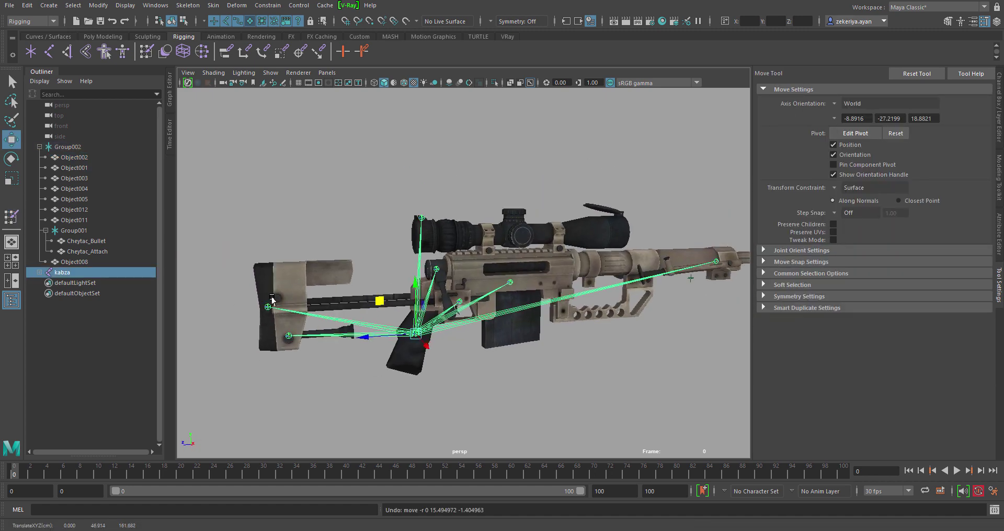
{"action": "left_click", "coordinate": [267, 307]}
{"action": "left_click_drag", "start_coordinate": [267, 306], "coordinate": [285, 340]}
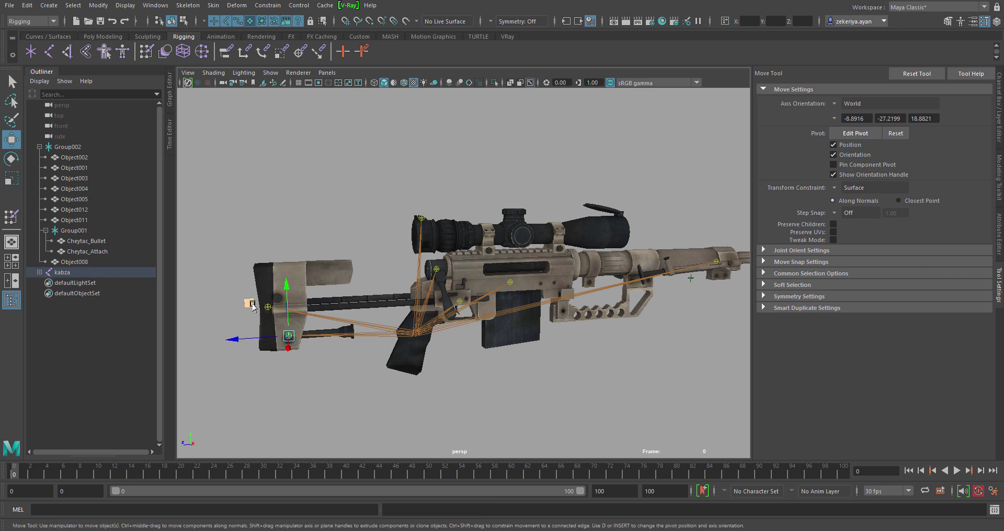
{"action": "key", "text": "ctrl+z"}
{"action": "key", "text": "ctrl+z"}
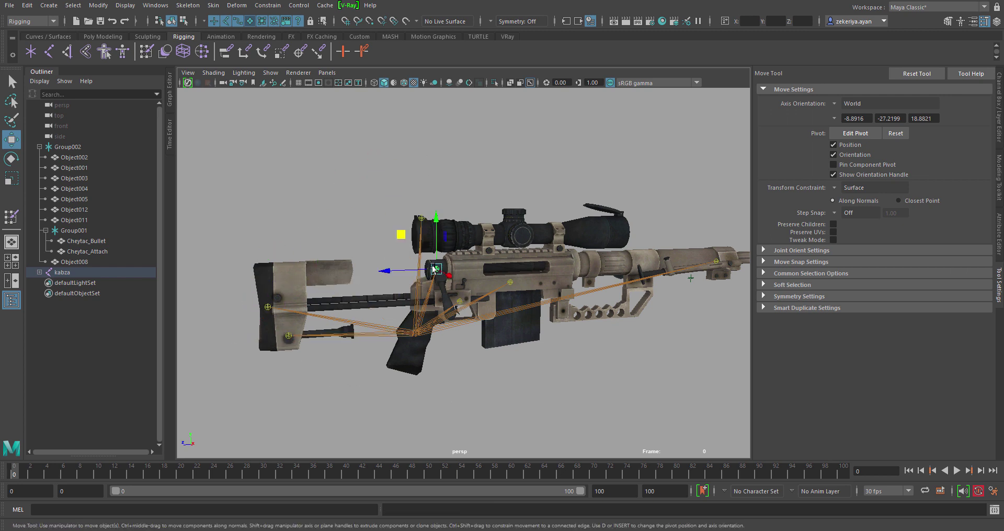
Weight the trigger mesh Object003 to the tetik joint
{"action": "left_click", "coordinate": [458, 303]}
{"action": "left_click", "coordinate": [455, 293]}
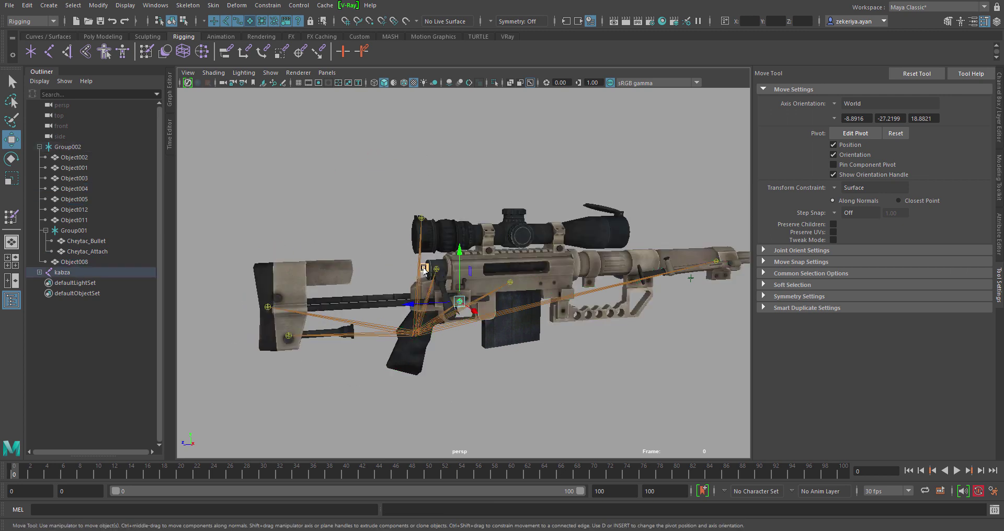
{"action": "scroll", "coordinate": [456, 288], "scroll_direction": "up", "scroll_amount": 3}
{"action": "scroll", "coordinate": [456, 288], "scroll_direction": "up", "scroll_amount": 2}
{"action": "left_click", "coordinate": [456, 290]}
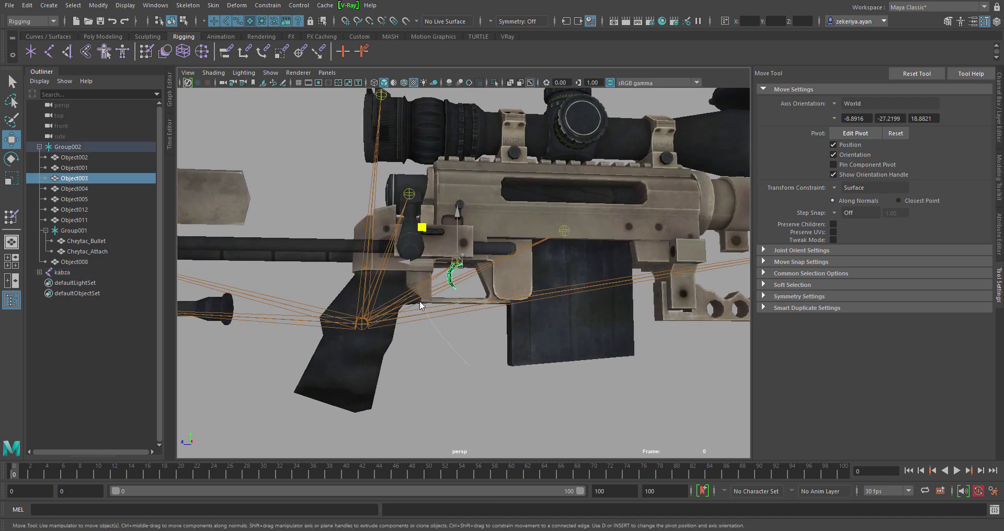
{"action": "key", "text": "y"}
{"action": "key", "text": "w"}
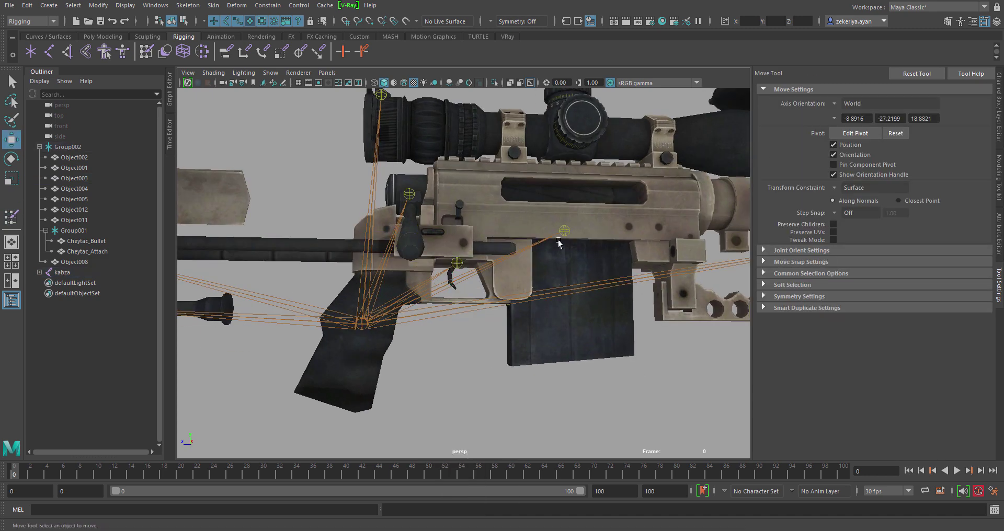
Rotate the front barrel joint to test that the parts move rigidly
{"action": "left_click", "coordinate": [564, 232]}
{"action": "scroll", "coordinate": [588, 332], "scroll_direction": "down", "scroll_amount": 3}
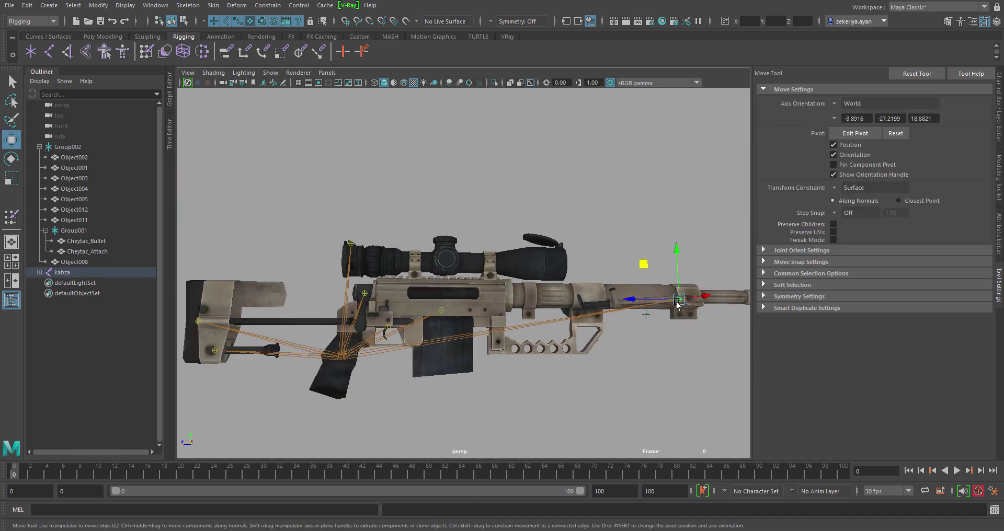
{"action": "key", "text": "e"}
{"action": "left_click_drag", "start_coordinate": [677, 304], "coordinate": [696, 386]}
{"action": "key", "text": "w"}
{"action": "mouse_move", "coordinate": [606, 341]}
{"action": "left_mouse_down", "text": "alt"}
{"action": "mouse_move", "coordinate": [549, 318]}
{"action": "mouse_move", "coordinate": [566, 358]}
{"action": "left_mouse_up", "text": "alt"}
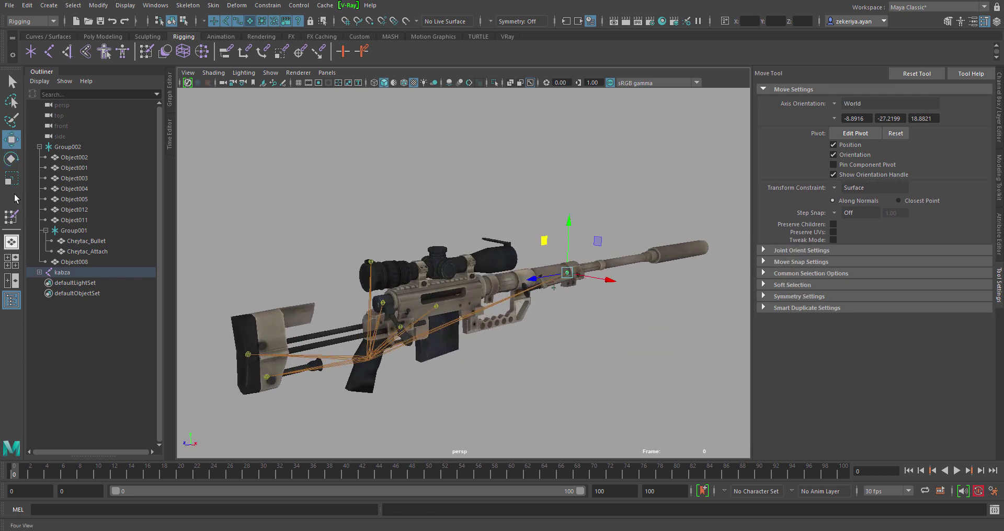
{"action": "left_click", "coordinate": [359, 36]}
Create a KUP cube control curve from the DUMMIES window and move it below the rifle
{"action": "left_click", "coordinate": [31, 52]}
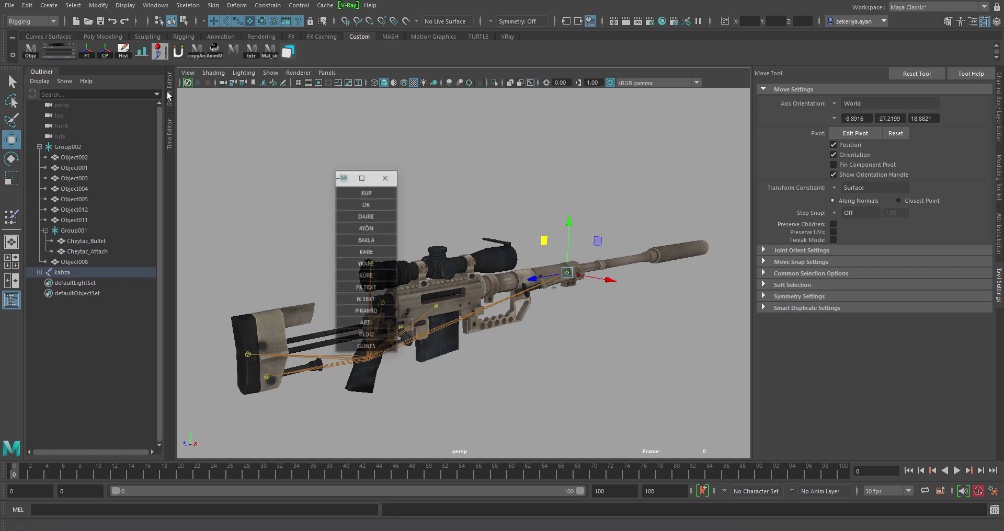
{"action": "left_click_drag", "start_coordinate": [396, 178], "coordinate": [246, 108]}
{"action": "left_click", "coordinate": [12, 301]}
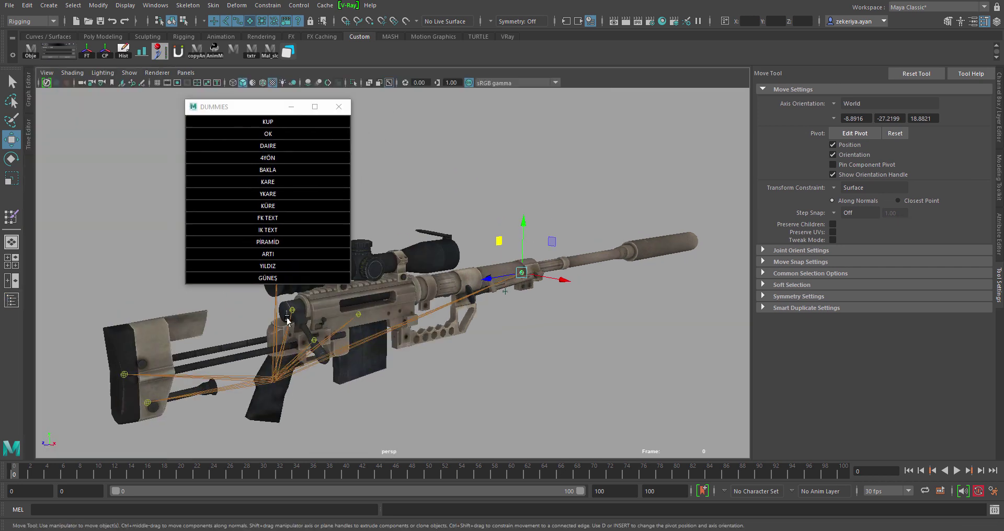
{"action": "left_click_drag", "start_coordinate": [471, 325], "coordinate": [491, 340], "text": "alt"}
{"action": "left_click", "coordinate": [67, 38]}
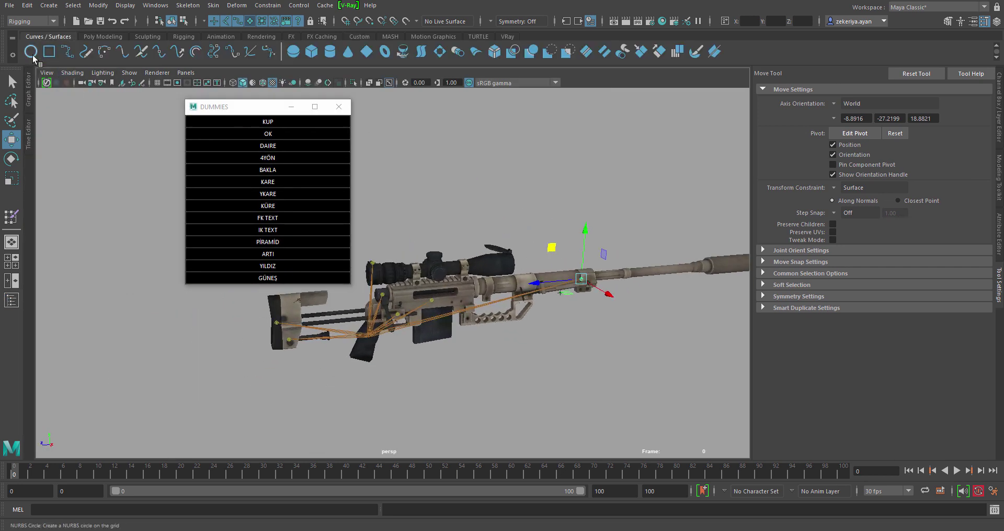
{"action": "left_click", "coordinate": [272, 123]}
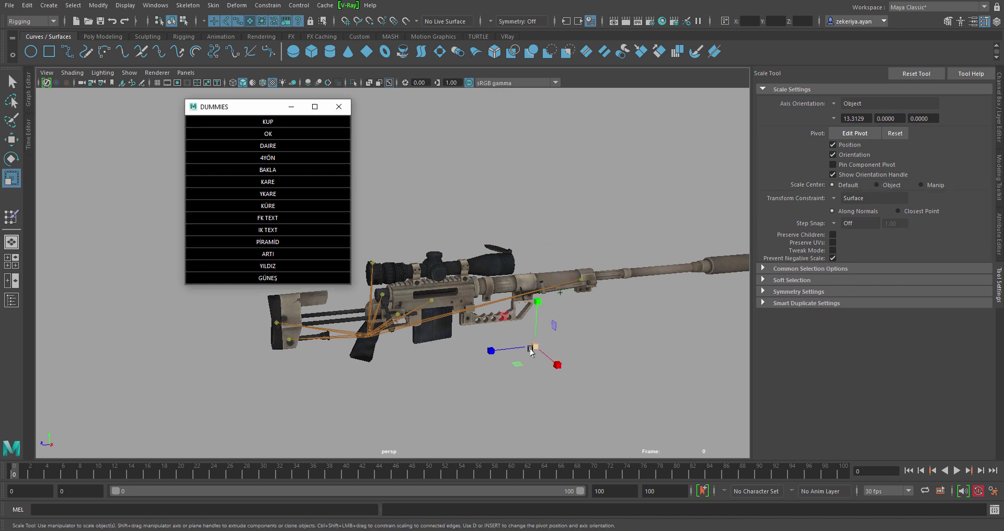
{"action": "middle_click_drag", "start_coordinate": [513, 338], "coordinate": [403, 365]}
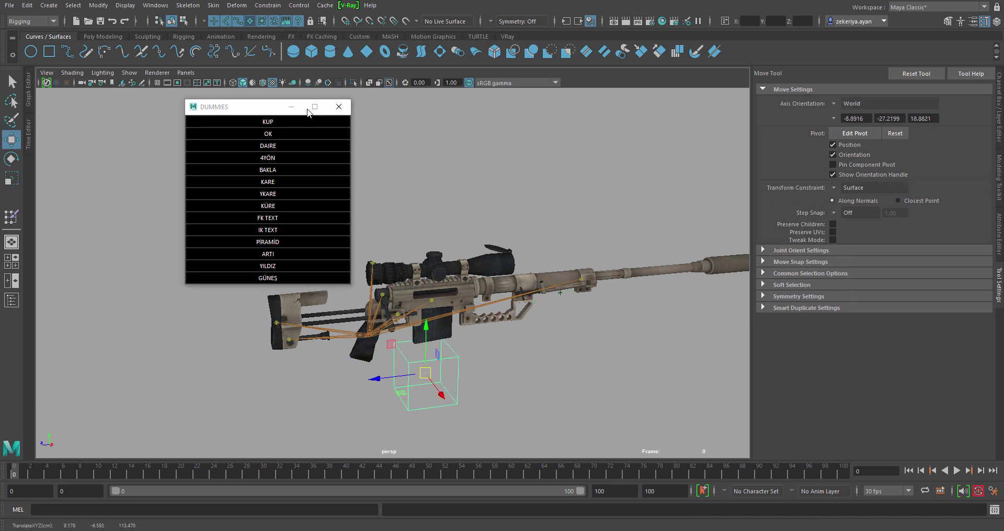
Hide everything in the viewport with Show > None
{"action": "left_click", "coordinate": [129, 73]}
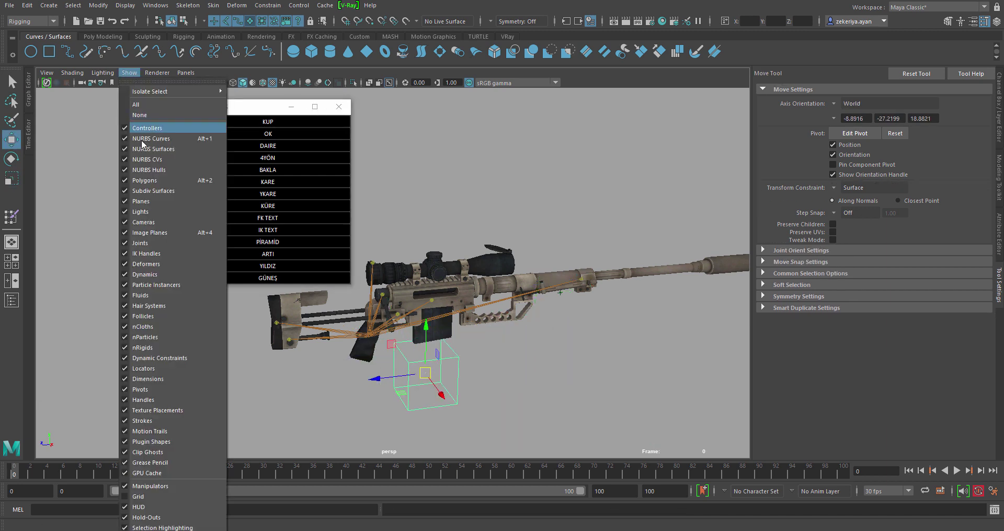
{"action": "left_click", "coordinate": [140, 115]}
{"action": "left_click", "coordinate": [140, 73]}
Show joints and NURBS curves in the viewport
{"action": "left_click", "coordinate": [149, 236]}
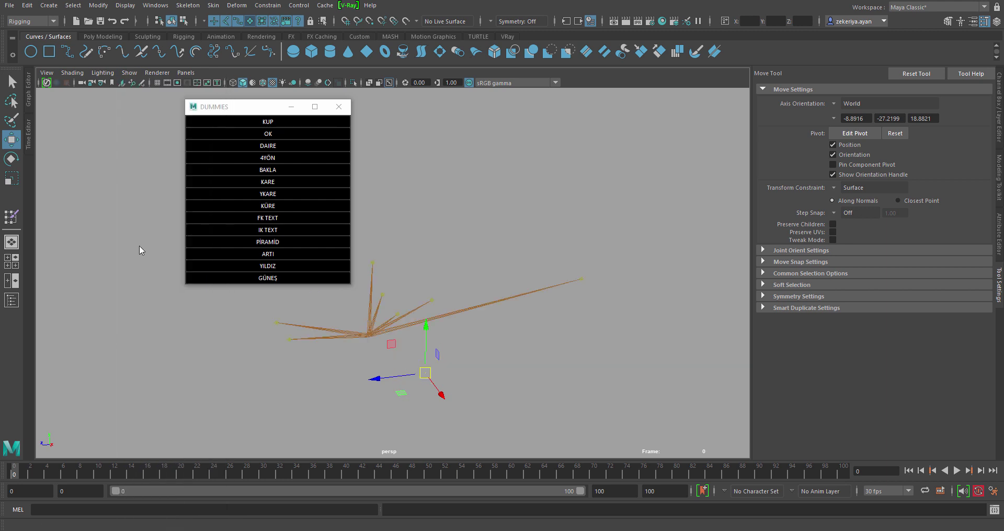
{"action": "left_click", "coordinate": [129, 73]}
{"action": "left_click", "coordinate": [146, 137]}
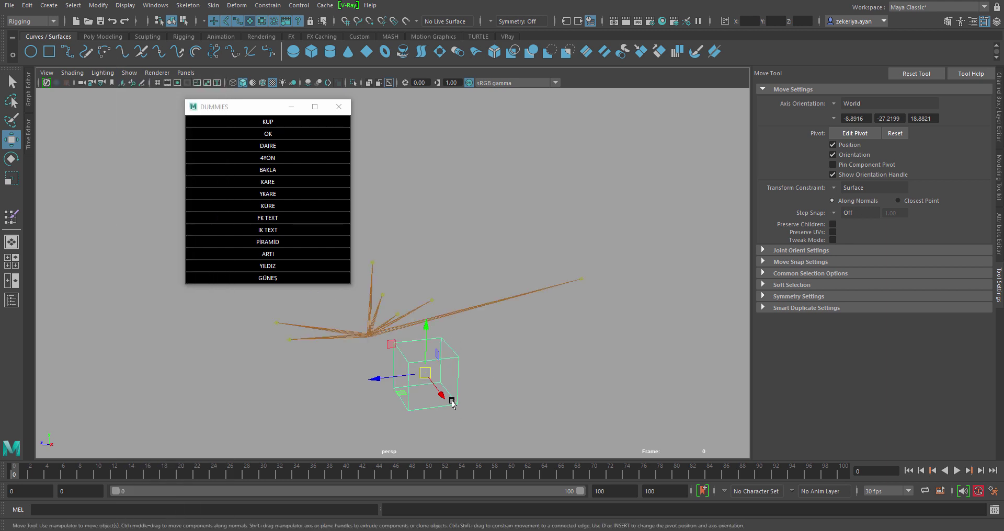
Shrink the cube control and place cube controls on the joint hub and left joint end
{"action": "key", "text": "r"}
{"action": "left_click_drag", "start_coordinate": [423, 374], "coordinate": [406, 381]}
{"action": "key", "text": "w"}
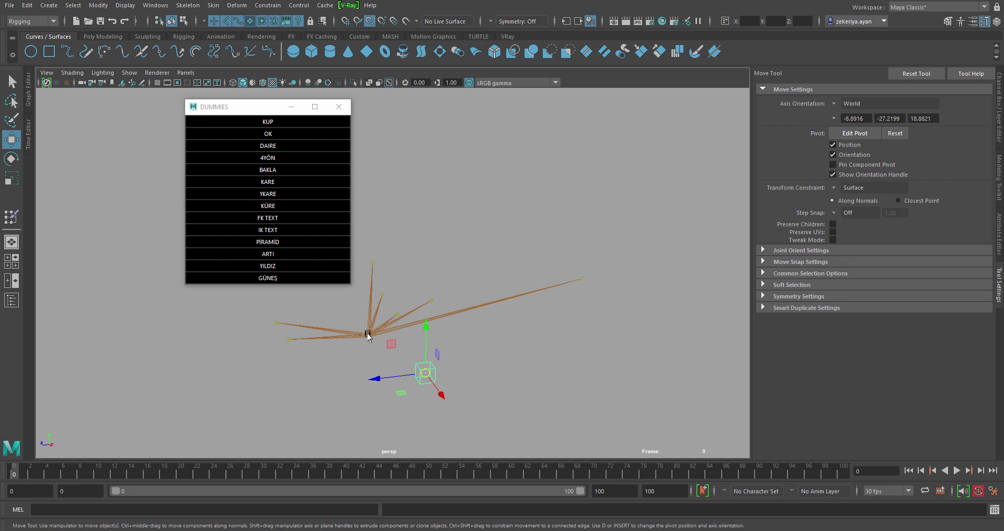
{"action": "middle_click_drag", "start_coordinate": [366, 337], "coordinate": [367, 340]}
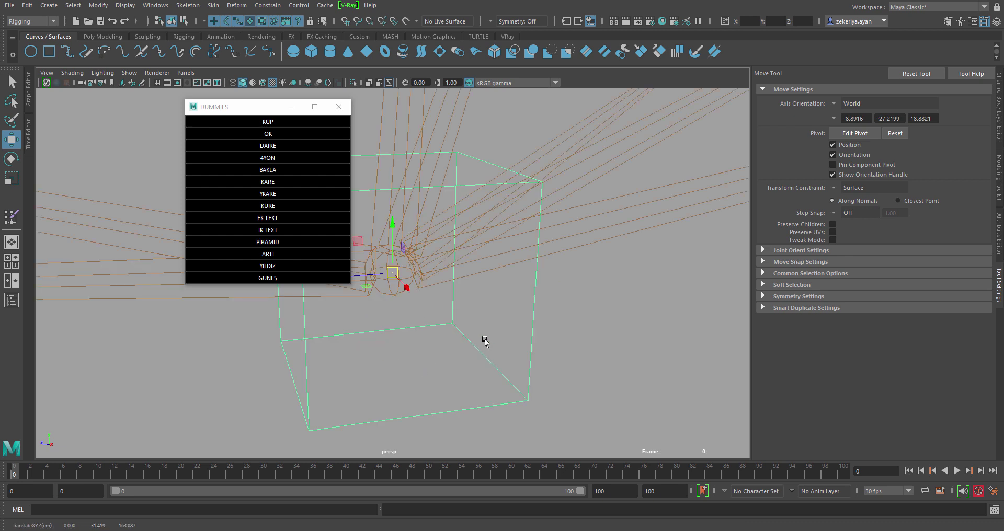
{"action": "mouse_move", "coordinate": [400, 366]}
{"action": "right_mouse_down", "text": "alt"}
{"action": "mouse_move", "coordinate": [464, 278]}
{"action": "mouse_move", "coordinate": [564, 364]}
{"action": "right_mouse_up", "text": "alt"}
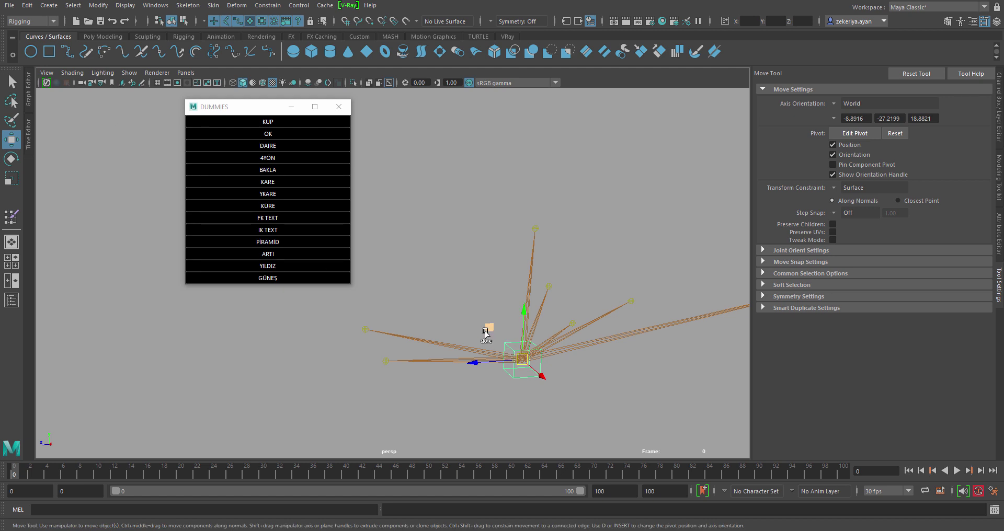
{"action": "middle_click_drag", "start_coordinate": [485, 334], "coordinate": [414, 311]}
{"action": "middle_click_drag", "start_coordinate": [363, 330], "coordinate": [355, 316]}
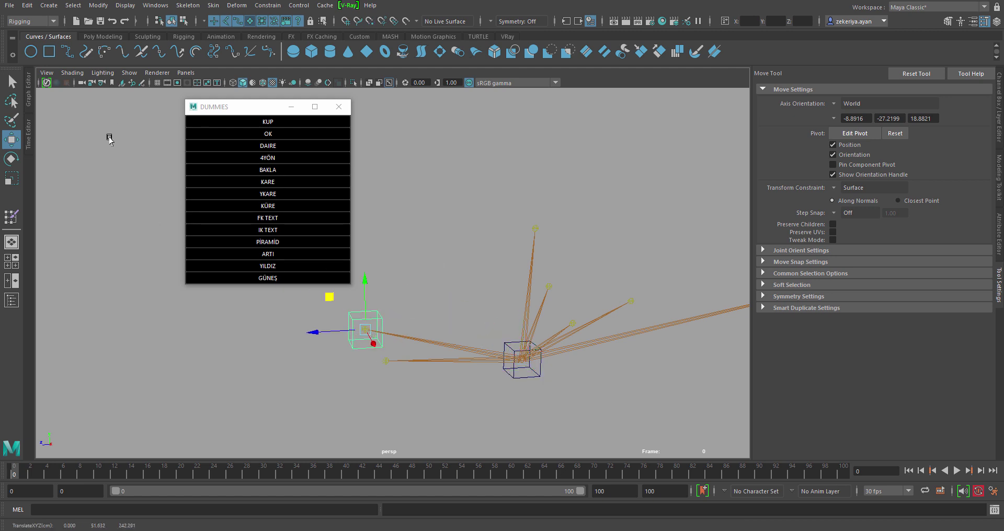
Add a DAIRE circle control, move it into place and edit its Rotate Z value
{"action": "left_click", "coordinate": [265, 146]}
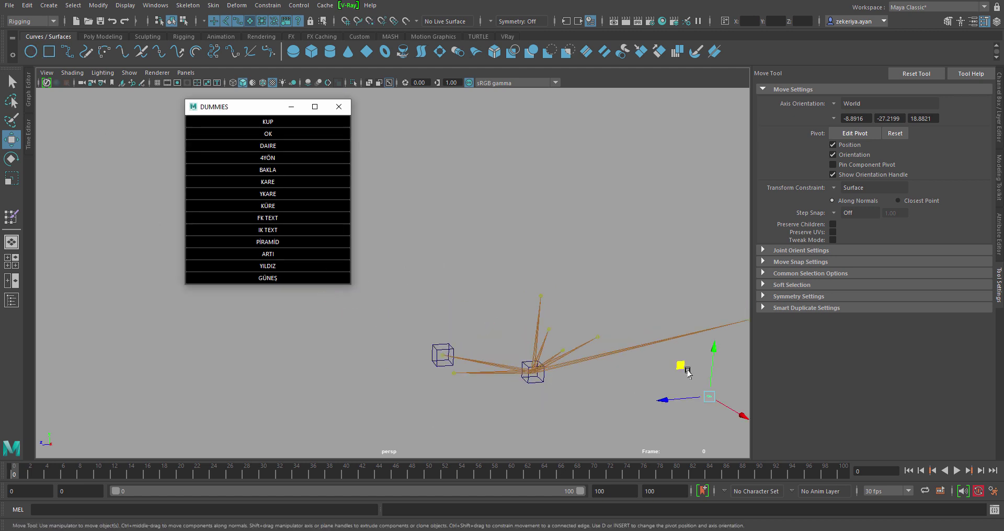
{"action": "middle_click_drag", "start_coordinate": [685, 368], "coordinate": [476, 389]}
{"action": "key", "text": "e"}
{"action": "left_click", "coordinate": [999, 105]}
Rotate the circle control 90 in Z and scale it to 12.808
{"action": "left_click", "coordinate": [967, 151]}
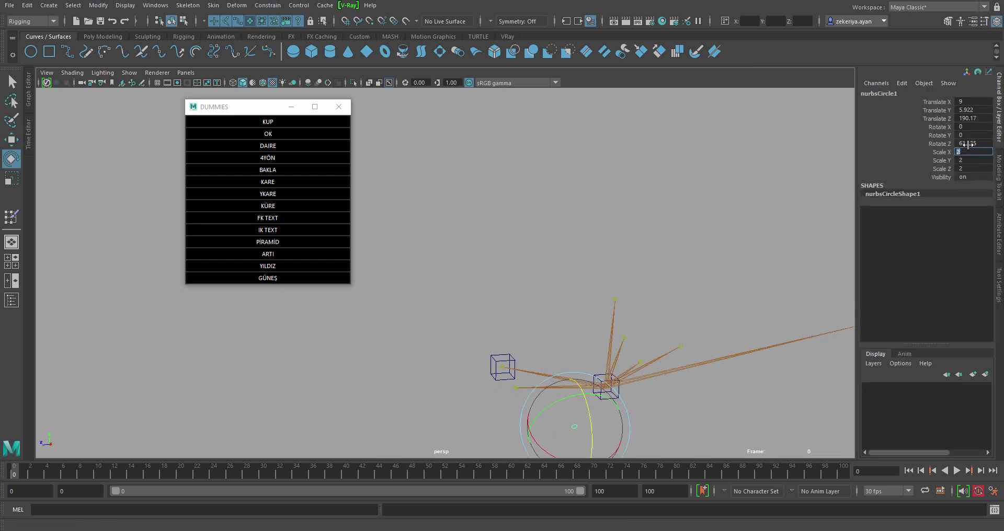
{"action": "key", "text": "Return"}
{"action": "key", "text": "w"}
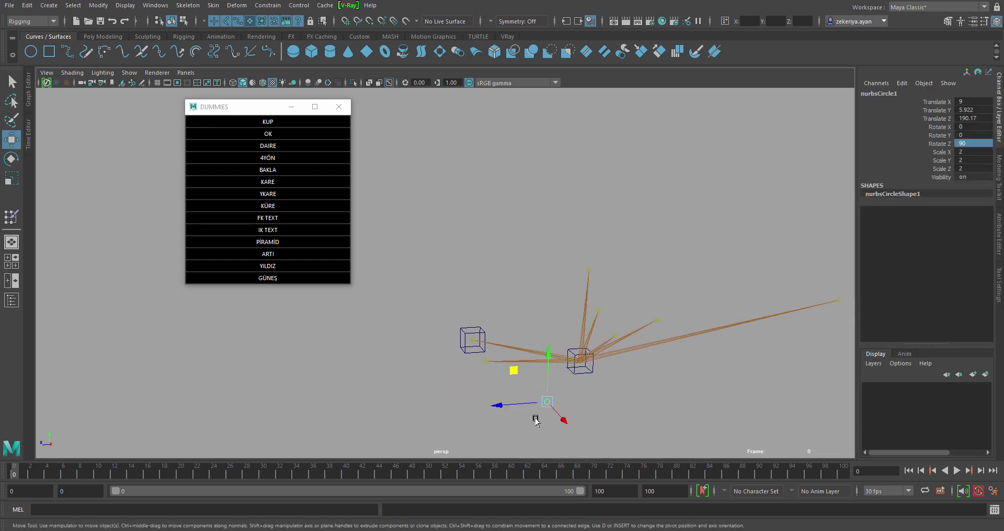
{"action": "key", "text": "r"}
{"action": "left_click_drag", "start_coordinate": [529, 399], "coordinate": [528, 390]}
Place the circle at a joint end and duplicate a copy to the far right joint end
{"action": "key", "text": "w"}
{"action": "scroll", "coordinate": [496, 374], "scroll_direction": "up", "scroll_amount": 2}
{"action": "left_click", "coordinate": [554, 419]}
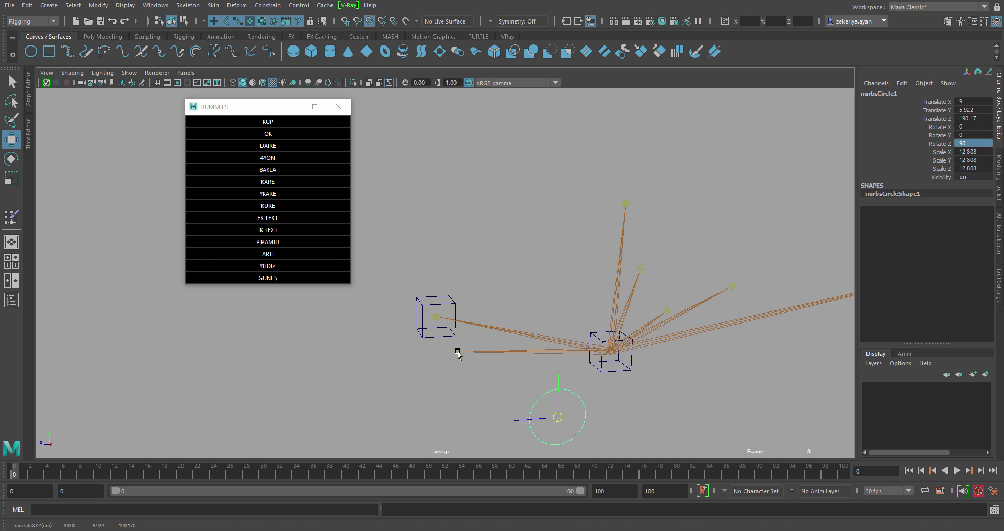
{"action": "middle_click_drag", "start_coordinate": [578, 331], "coordinate": [504, 352], "text": "alt"}
{"action": "key", "text": "ctrl+d"}
{"action": "left_click_drag", "start_coordinate": [538, 309], "coordinate": [729, 272]}
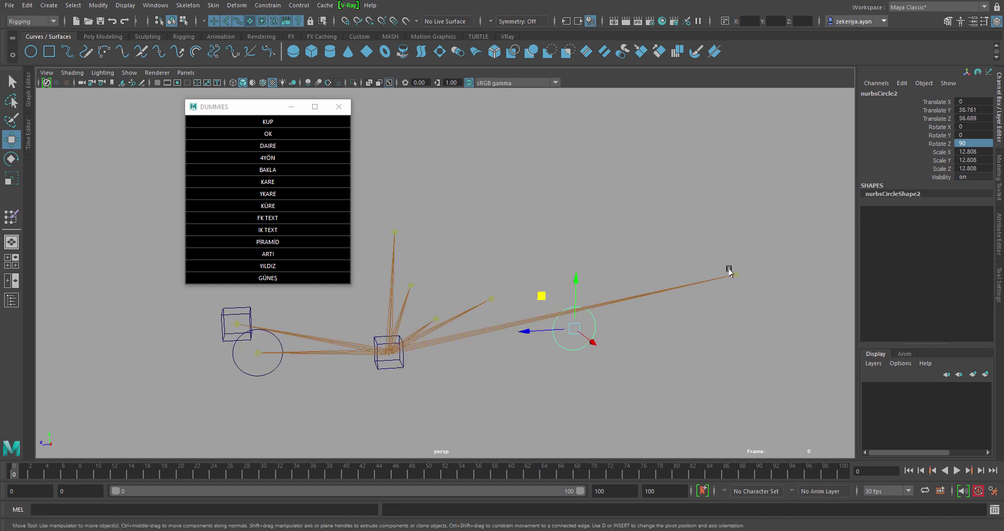
{"action": "left_click_drag", "start_coordinate": [595, 307], "coordinate": [531, 305], "text": "alt"}
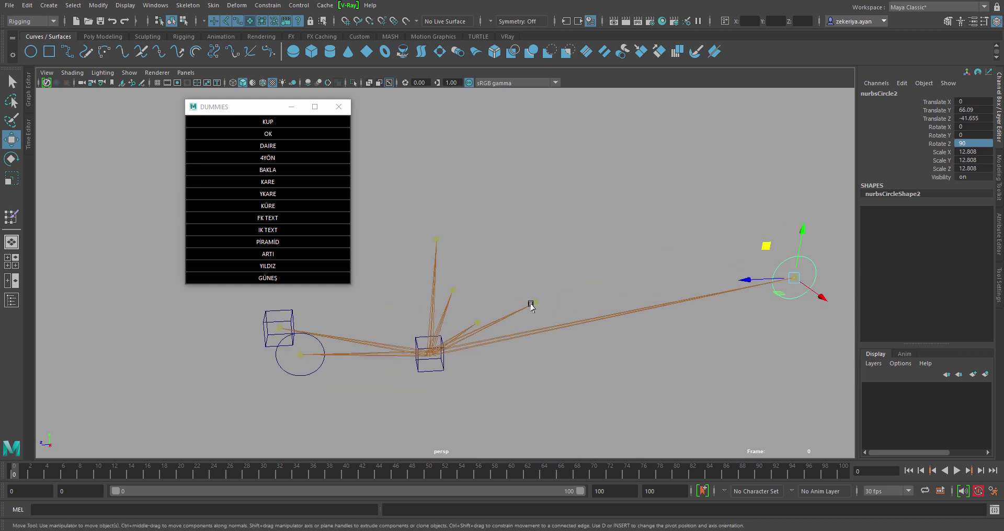
Duplicate the cube control onto an upper joint end and a circle copy onto another joint end
{"action": "left_click", "coordinate": [427, 372]}
{"action": "key", "text": "ctrl+d"}
{"action": "mouse_move", "coordinate": [420, 341]}
{"action": "left_mouse_down"}
{"action": "mouse_move", "coordinate": [535, 309]}
{"action": "mouse_move", "coordinate": [531, 303]}
{"action": "left_mouse_up"}
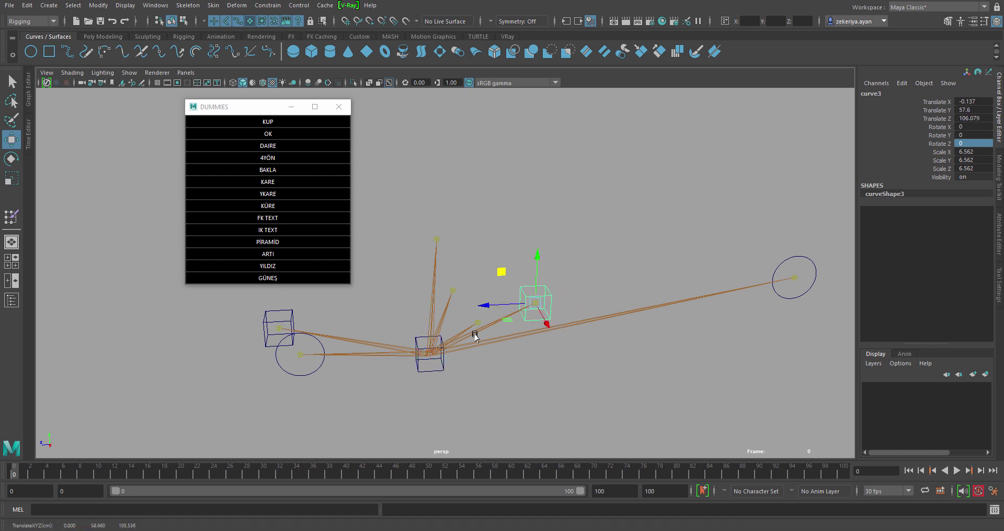
{"action": "scroll", "coordinate": [475, 336], "scroll_direction": "up", "scroll_amount": 3}
{"action": "left_click", "coordinate": [273, 387]}
{"action": "key", "text": "ctrl+d"}
{"action": "left_click_drag", "start_coordinate": [228, 340], "coordinate": [461, 320]}
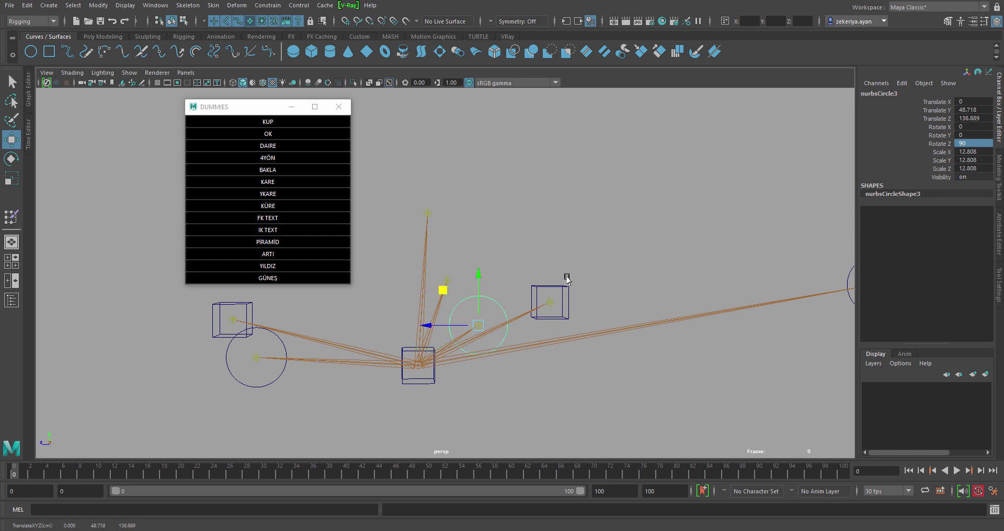
Move a cube copy to the upper joint end and a circle copy to the top joint end
{"action": "left_click_drag", "start_coordinate": [566, 279], "coordinate": [496, 290]}
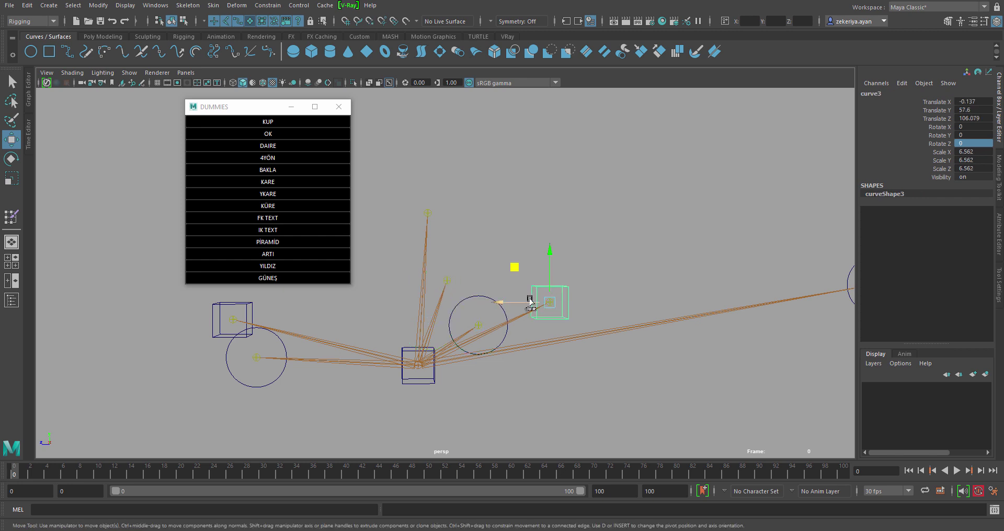
{"action": "middle_click_drag", "start_coordinate": [525, 273], "coordinate": [423, 251]}
{"action": "left_click", "coordinate": [497, 301]}
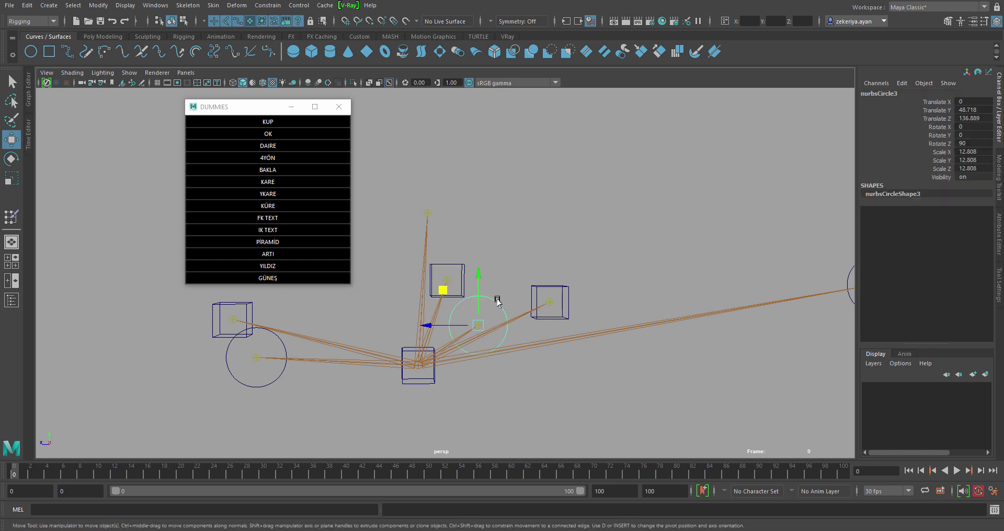
{"action": "key", "text": "ctrl+d"}
{"action": "mouse_move", "coordinate": [478, 325]}
{"action": "left_mouse_down"}
{"action": "mouse_move", "coordinate": [423, 214]}
{"action": "mouse_move", "coordinate": [473, 318]}
{"action": "left_mouse_up"}
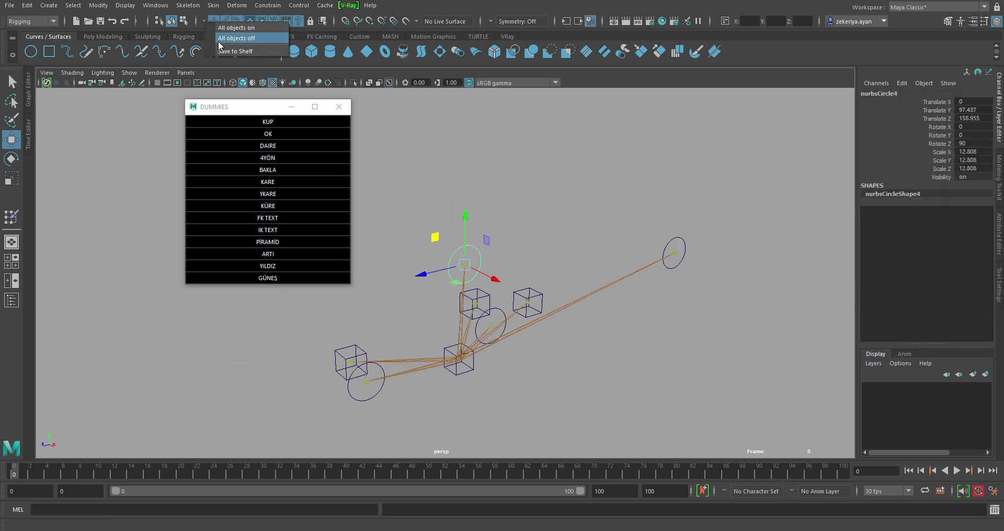
Select all control curves and freeze their transformations
{"action": "left_click_drag", "start_coordinate": [491, 341], "coordinate": [601, 298], "text": "alt"}
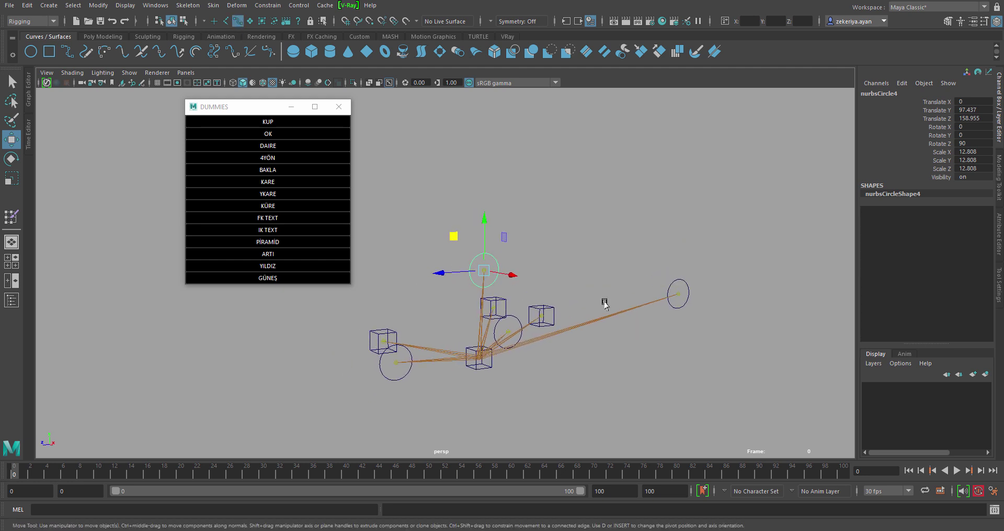
{"action": "left_click_drag", "start_coordinate": [736, 200], "coordinate": [375, 396]}
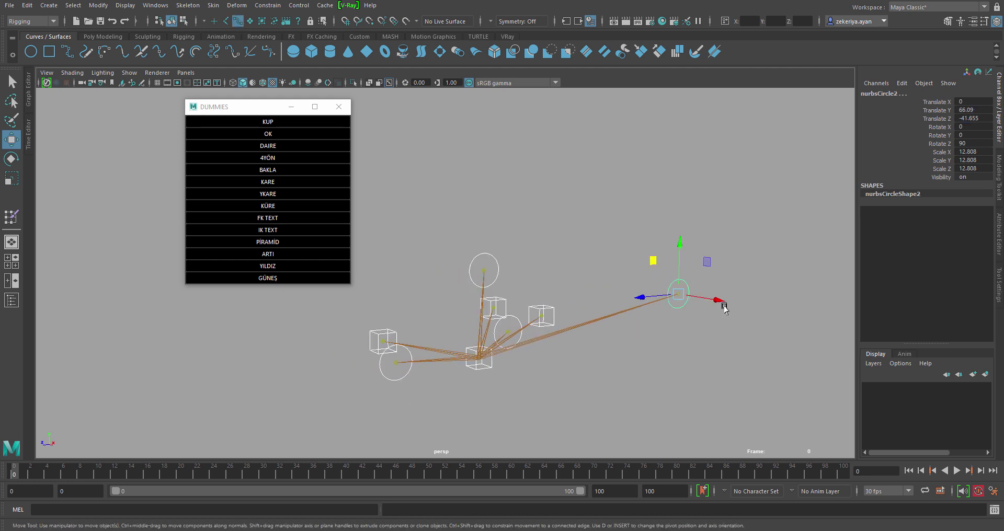
{"action": "left_click", "coordinate": [56, 7]}
{"action": "left_click", "coordinate": [107, 51]}
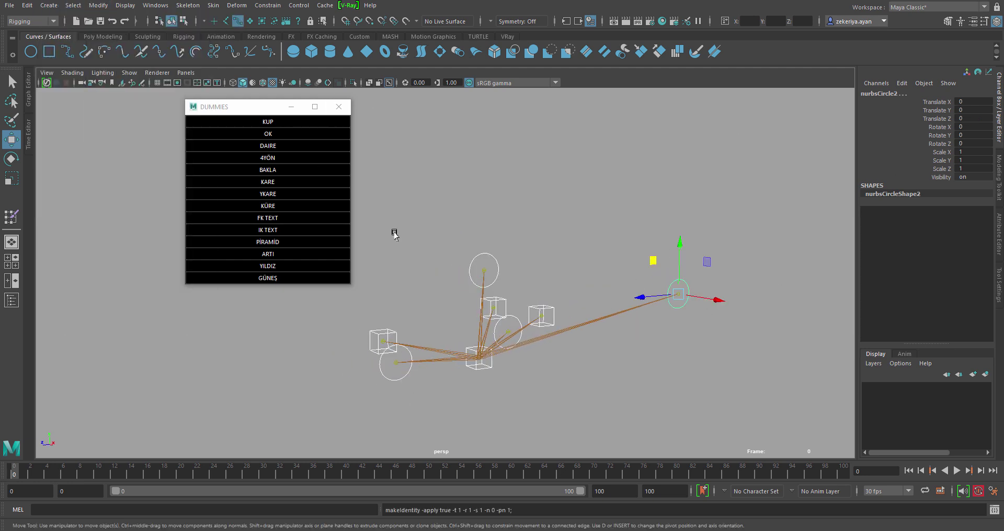
{"action": "left_click", "coordinate": [98, 6]}
{"action": "left_click_drag", "start_coordinate": [387, 230], "coordinate": [425, 205], "text": "alt"}
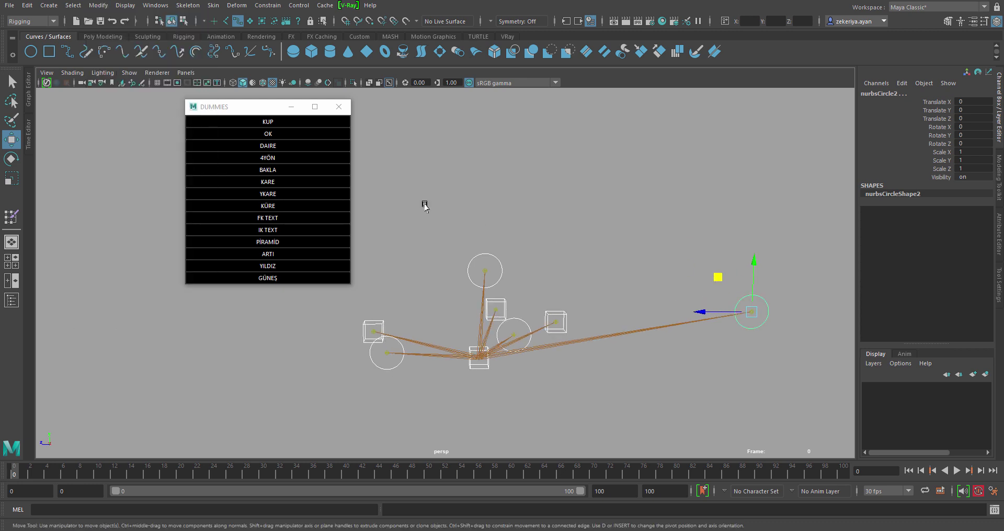
{"action": "left_click", "coordinate": [129, 73]}
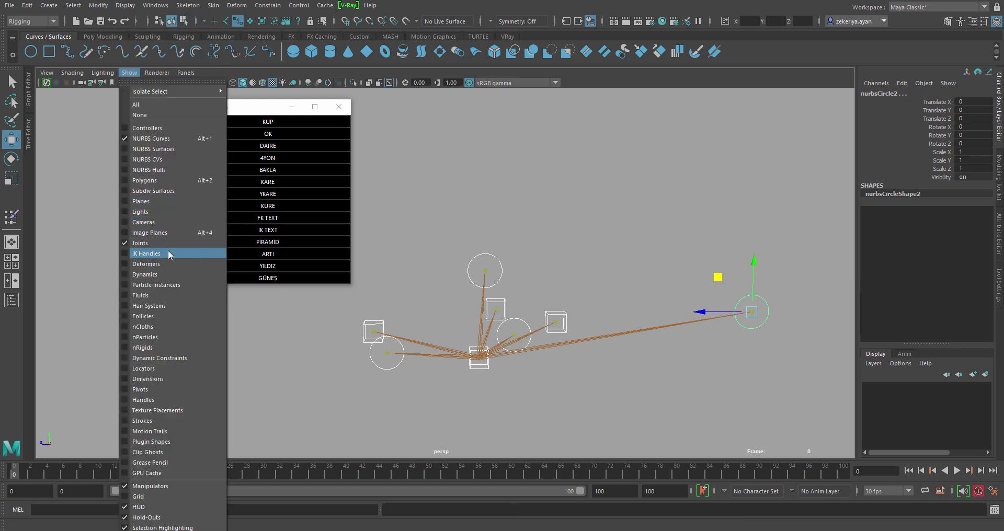
Show the rifle geometry again and shrink the top circle control
{"action": "left_click", "coordinate": [169, 180]}
{"action": "scroll", "coordinate": [490, 248], "scroll_direction": "up", "scroll_amount": 3}
{"action": "left_click", "coordinate": [490, 249]}
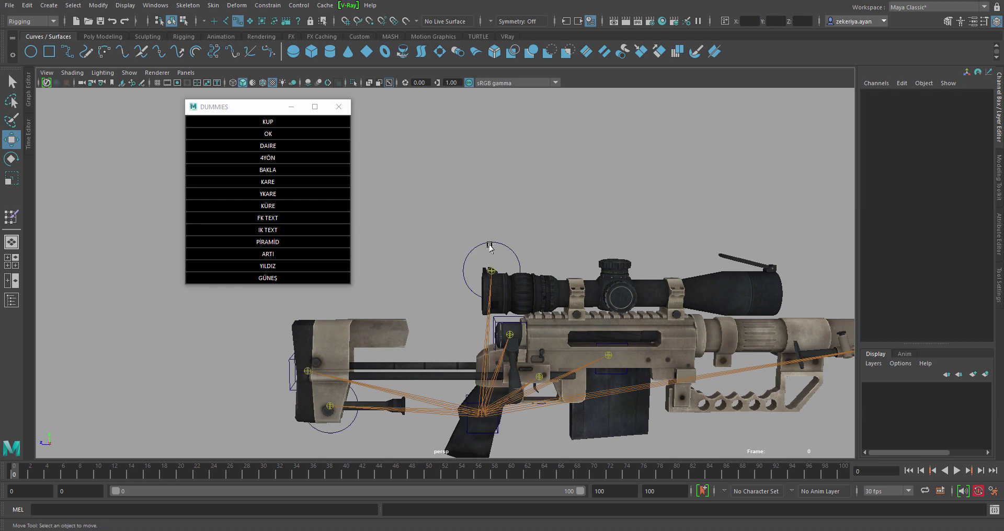
{"action": "key", "text": "r"}
{"action": "left_click", "coordinate": [490, 248]}
{"action": "scroll", "coordinate": [486, 261], "scroll_direction": "up", "scroll_amount": 3}
{"action": "middle_click_drag", "start_coordinate": [460, 298], "coordinate": [476, 276], "text": "alt"}
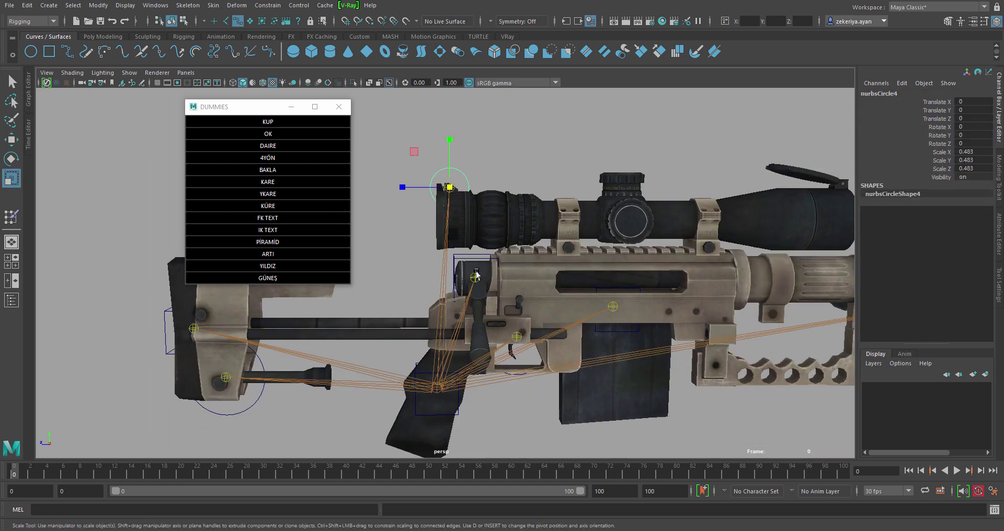
Switch the bolt control to control vertex mode and move its left points
{"action": "left_click", "coordinate": [476, 275]}
{"action": "left_click_drag", "start_coordinate": [476, 276], "coordinate": [579, 324], "text": "alt"}
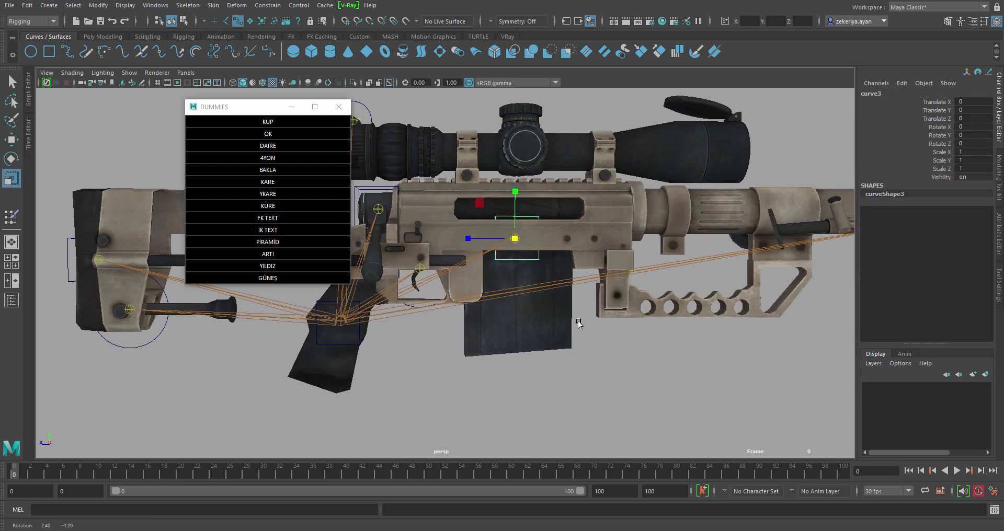
{"action": "right_click", "coordinate": [579, 324]}
{"action": "left_click", "coordinate": [508, 222]}
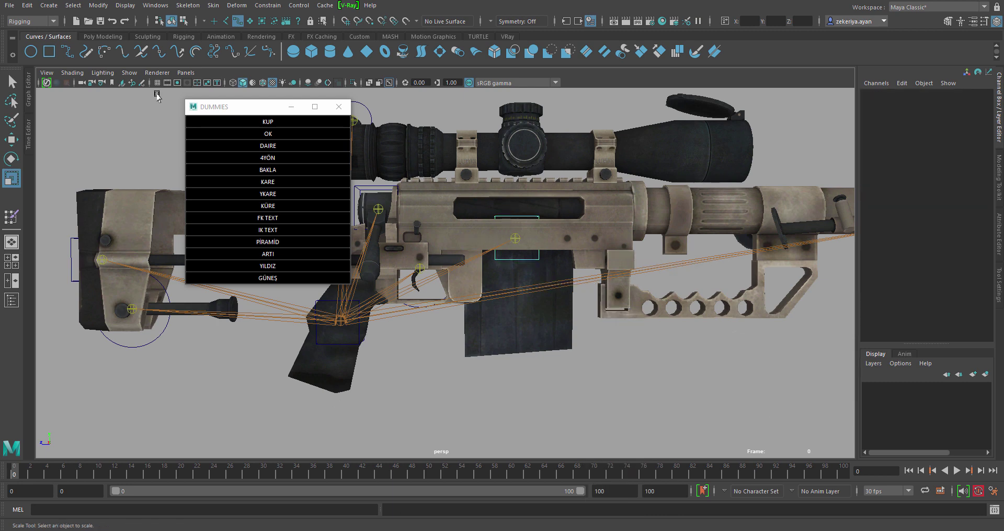
{"action": "left_click", "coordinate": [120, 88]}
{"action": "left_click", "coordinate": [172, 161]}
{"action": "mouse_move", "coordinate": [505, 209]}
{"action": "left_mouse_down"}
{"action": "mouse_move", "coordinate": [482, 265]}
{"action": "mouse_move", "coordinate": [547, 258]}
{"action": "mouse_move", "coordinate": [584, 364]}
{"action": "mouse_move", "coordinate": [624, 188]}
{"action": "mouse_move", "coordinate": [449, 230]}
{"action": "mouse_move", "coordinate": [520, 225]}
{"action": "mouse_move", "coordinate": [501, 258]}
{"action": "mouse_move", "coordinate": [454, 293]}
{"action": "left_mouse_up"}
{"action": "key", "text": "w"}
{"action": "left_click", "coordinate": [477, 361]}
Shrink the small circle control near the trigger
{"action": "scroll", "coordinate": [444, 261], "scroll_direction": "up", "scroll_amount": 3}
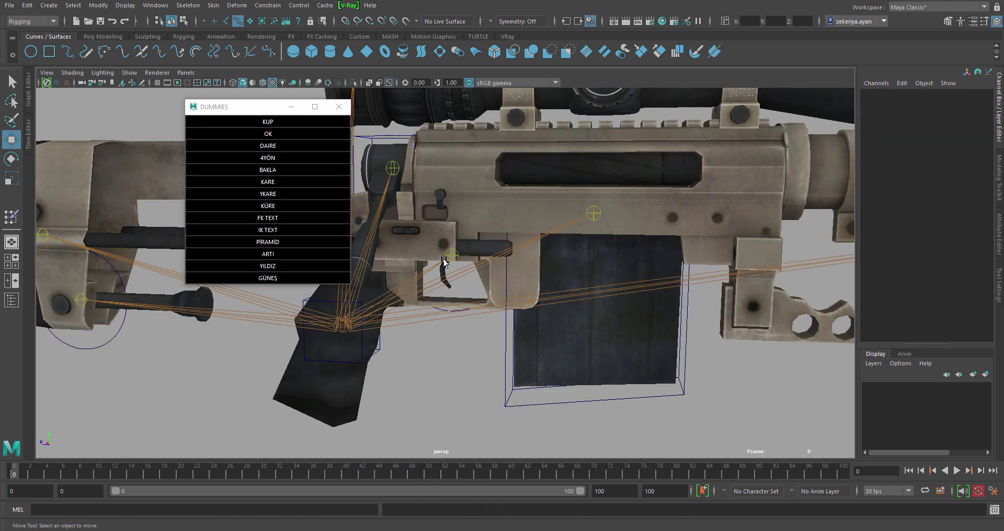
{"action": "left_click", "coordinate": [447, 302]}
{"action": "scroll", "coordinate": [447, 302], "scroll_direction": "up", "scroll_amount": 2}
{"action": "key", "text": "r"}
{"action": "left_click_drag", "start_coordinate": [455, 233], "coordinate": [442, 250]}
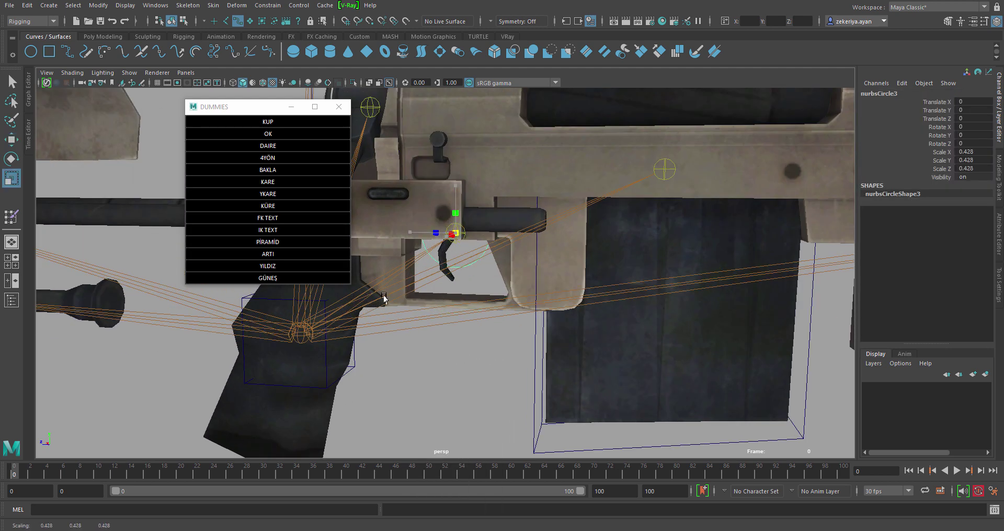
{"action": "scroll", "coordinate": [383, 298], "scroll_direction": "down", "scroll_amount": 5}
Reshape the grip curve by moving its control vertices along the pistol grip outline
{"action": "left_click_drag", "start_coordinate": [384, 299], "coordinate": [556, 343], "text": "alt"}
{"action": "right_click", "coordinate": [514, 292]}
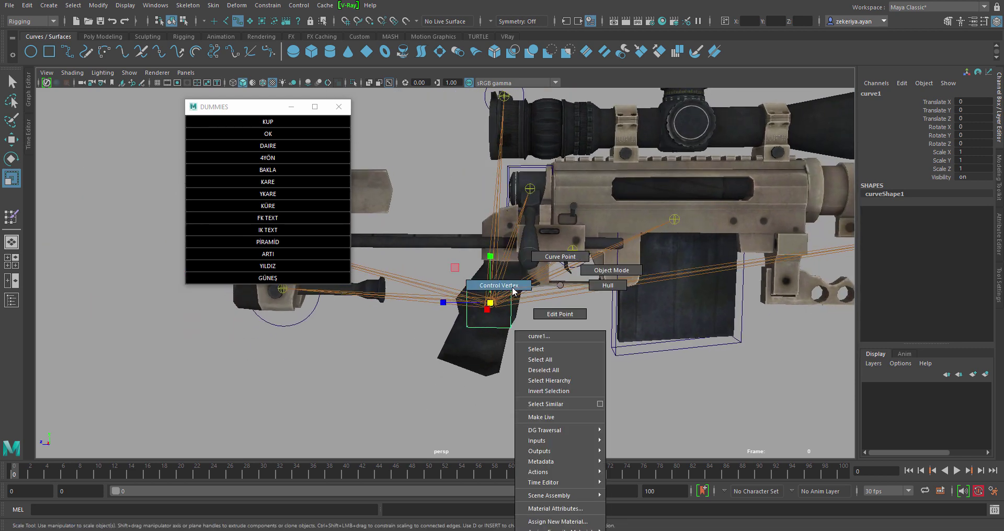
{"action": "left_click", "coordinate": [514, 291]}
{"action": "left_click", "coordinate": [479, 257]}
{"action": "key", "text": "w"}
{"action": "left_click_drag", "start_coordinate": [485, 307], "coordinate": [422, 365]}
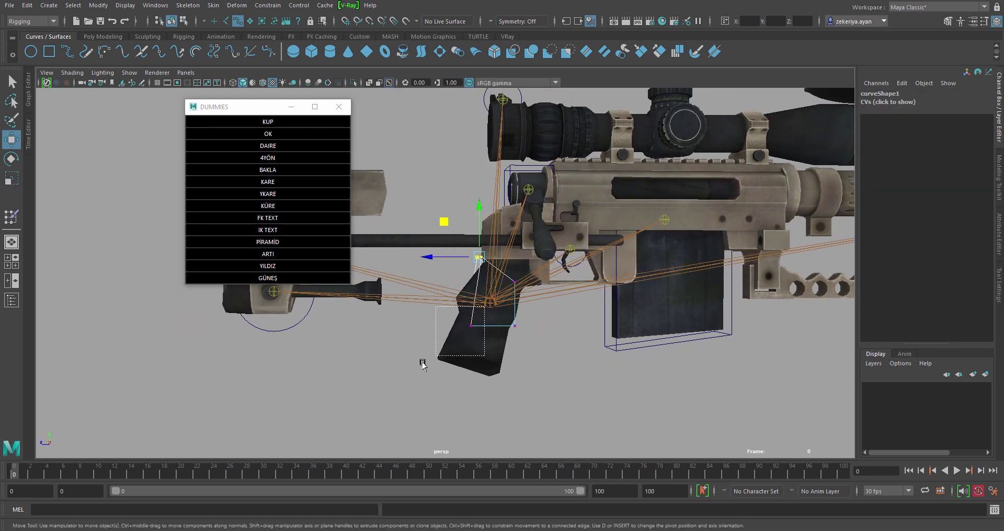
{"action": "left_click_drag", "start_coordinate": [471, 326], "coordinate": [427, 357]}
{"action": "left_click", "coordinate": [515, 326]}
{"action": "left_click_drag", "start_coordinate": [515, 326], "coordinate": [502, 384]}
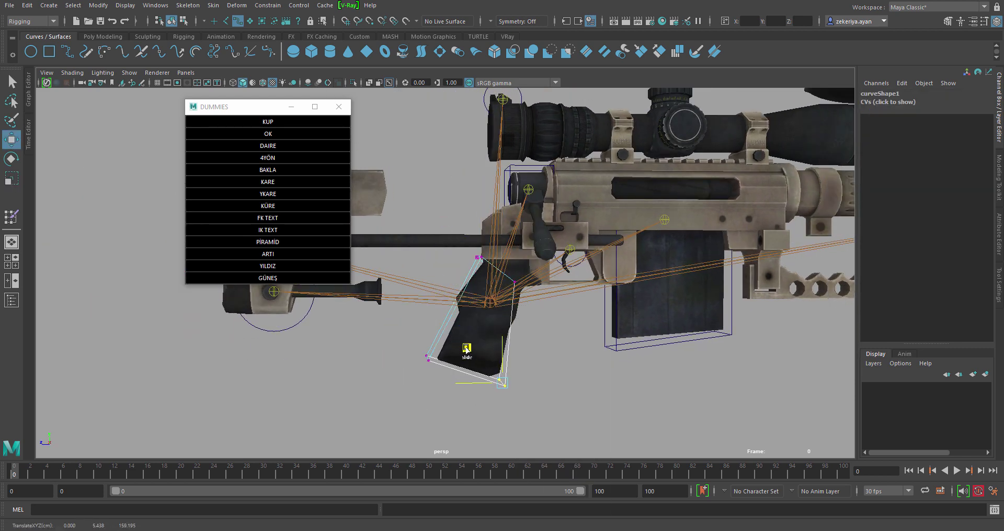
{"action": "left_click", "coordinate": [515, 283]}
{"action": "mouse_move", "coordinate": [496, 255]}
{"action": "left_mouse_down", "text": "alt"}
{"action": "mouse_move", "coordinate": [458, 299]}
{"action": "mouse_move", "coordinate": [491, 319]}
{"action": "left_mouse_up", "text": "alt"}
Enlarge the circle control at the rifle stock slightly
{"action": "left_click", "coordinate": [430, 340]}
{"action": "key", "text": "r"}
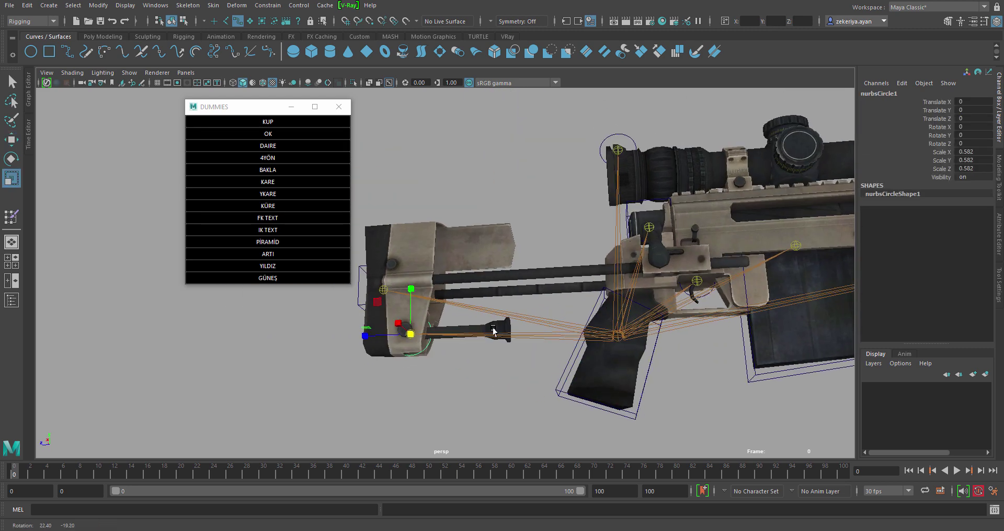
{"action": "left_click_drag", "start_coordinate": [402, 332], "coordinate": [412, 333]}
{"action": "left_click", "coordinate": [359, 287]}
{"action": "mouse_move", "coordinate": [359, 288]}
{"action": "left_mouse_down", "text": "alt"}
{"action": "mouse_move", "coordinate": [586, 367]}
{"action": "mouse_move", "coordinate": [419, 322]}
{"action": "left_mouse_up", "text": "alt"}
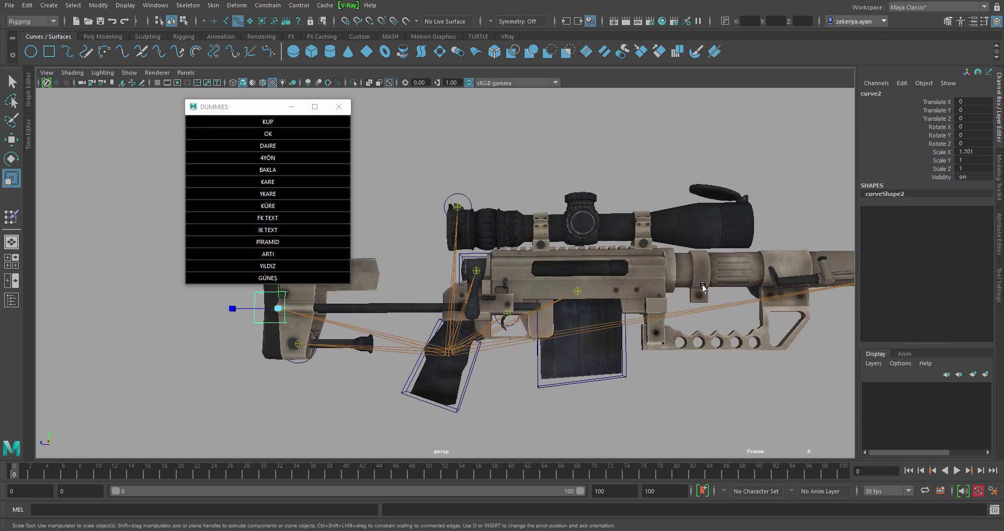
{"action": "middle_click_drag", "start_coordinate": [418, 322], "coordinate": [580, 332], "text": "alt"}
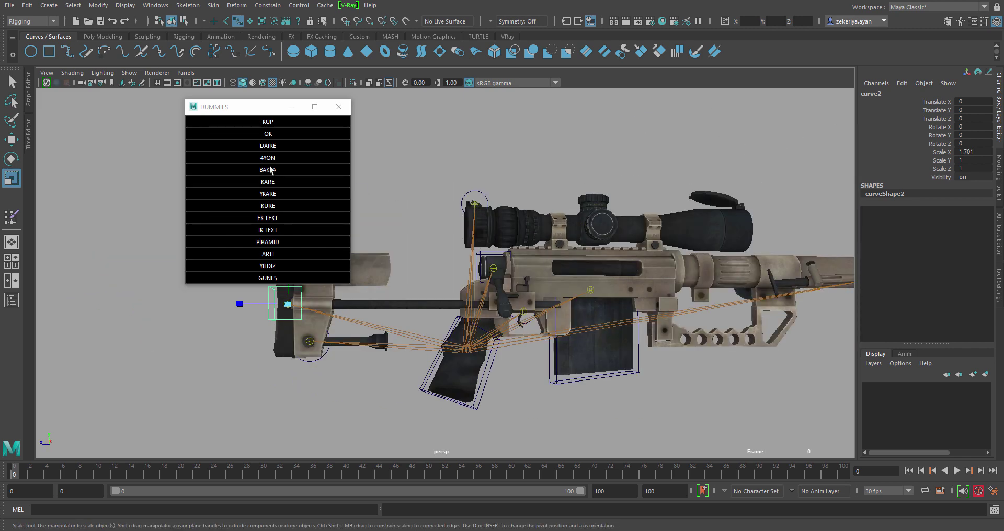
{"action": "left_click", "coordinate": [129, 72]}
Hide polygon meshes, select all control curves and freeze them with FT on the Custom shelf
{"action": "left_click", "coordinate": [148, 184]}
{"action": "scroll", "coordinate": [545, 322], "scroll_direction": "down", "scroll_amount": 5}
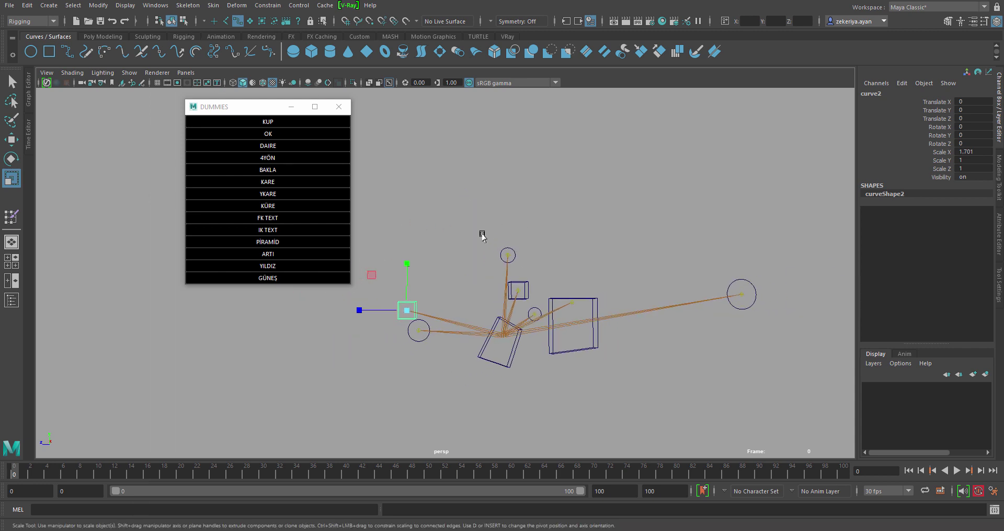
{"action": "mouse_move", "coordinate": [479, 233]}
{"action": "left_mouse_down", "text": "alt"}
{"action": "mouse_move", "coordinate": [392, 197]}
{"action": "mouse_move", "coordinate": [776, 384]}
{"action": "left_mouse_up", "text": "alt"}
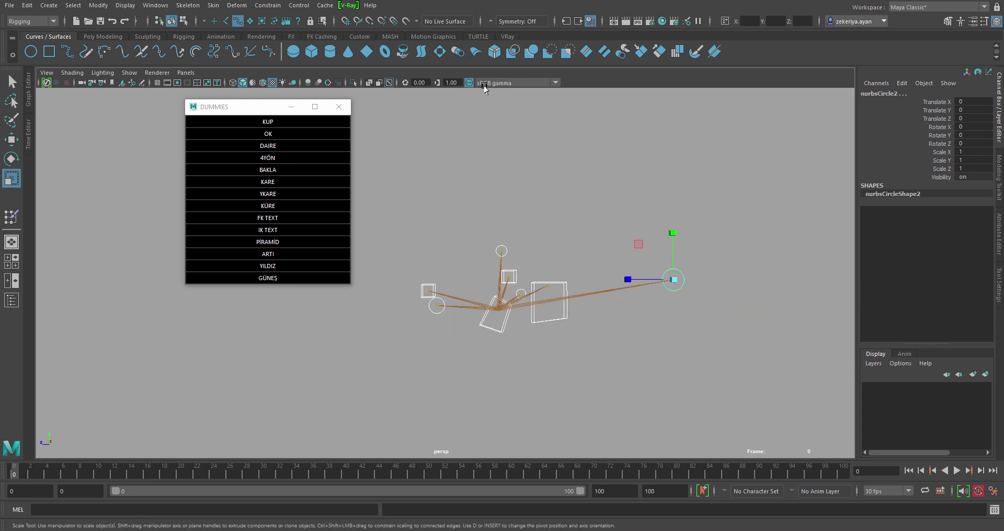
{"action": "left_click", "coordinate": [353, 37]}
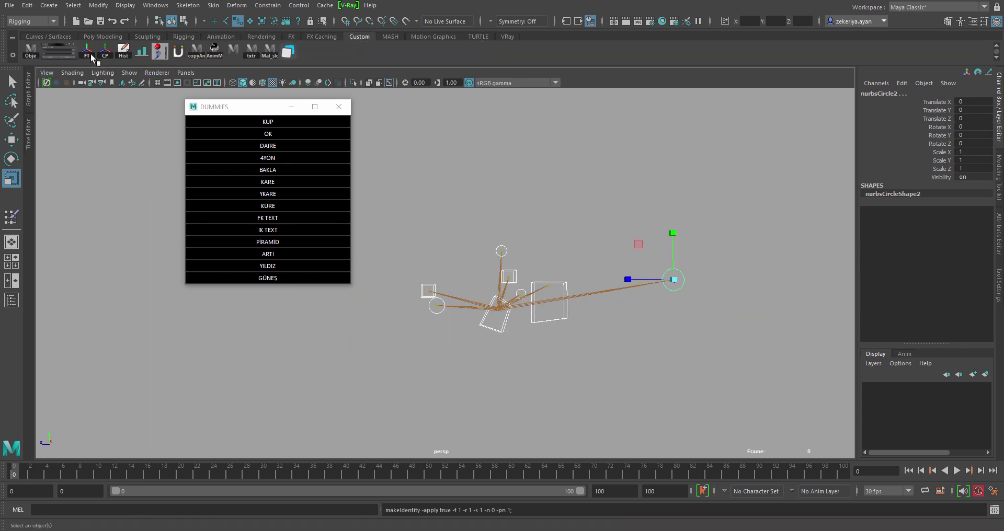
{"action": "scroll", "coordinate": [489, 296], "scroll_direction": "up", "scroll_amount": 2}
{"action": "scroll", "coordinate": [506, 287], "scroll_direction": "up", "scroll_amount": 2}
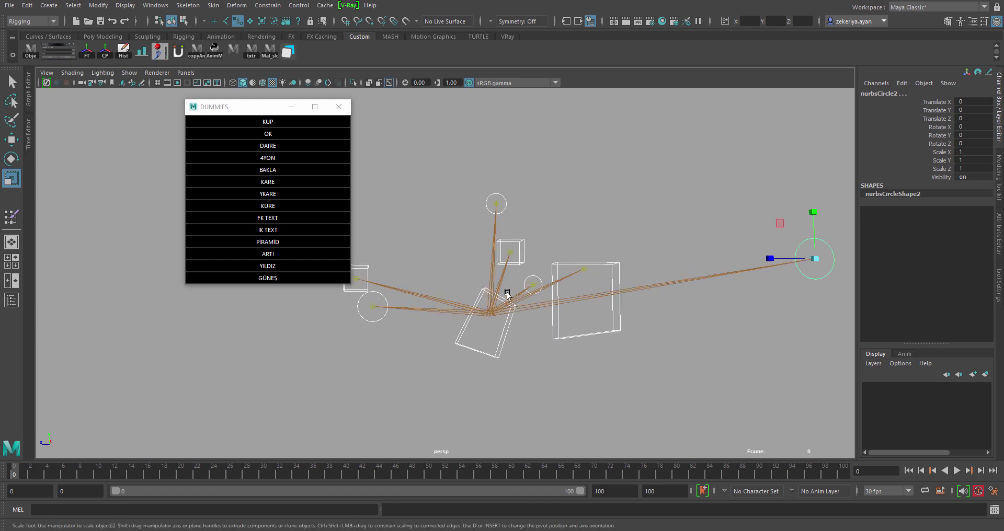
{"action": "key", "text": "w"}
{"action": "scroll", "coordinate": [537, 305], "scroll_direction": "down", "scroll_amount": 2}
{"action": "scroll", "coordinate": [489, 329], "scroll_direction": "down", "scroll_amount": 2}
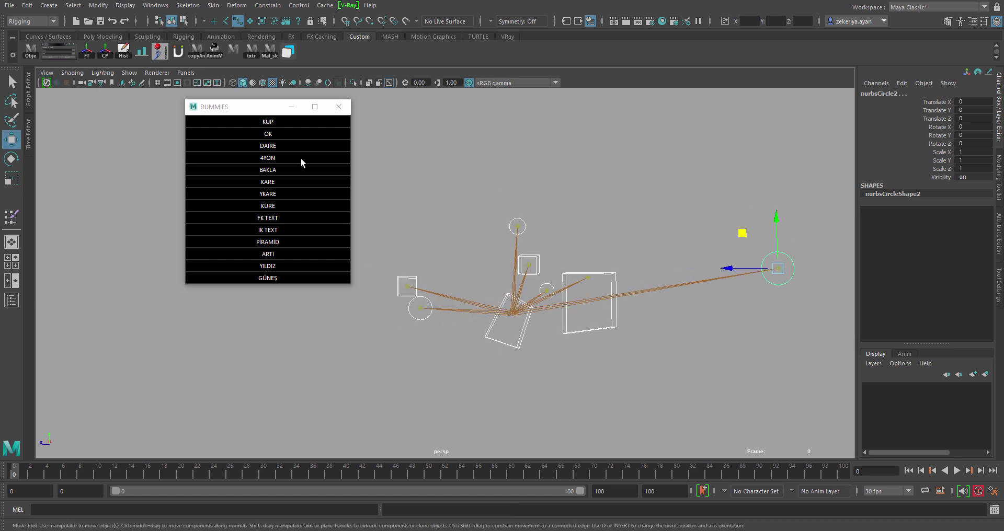
Show the rifle's polygons again, select the grip control and open the Outliner
{"action": "left_click", "coordinate": [130, 73]}
{"action": "left_click", "coordinate": [144, 181]}
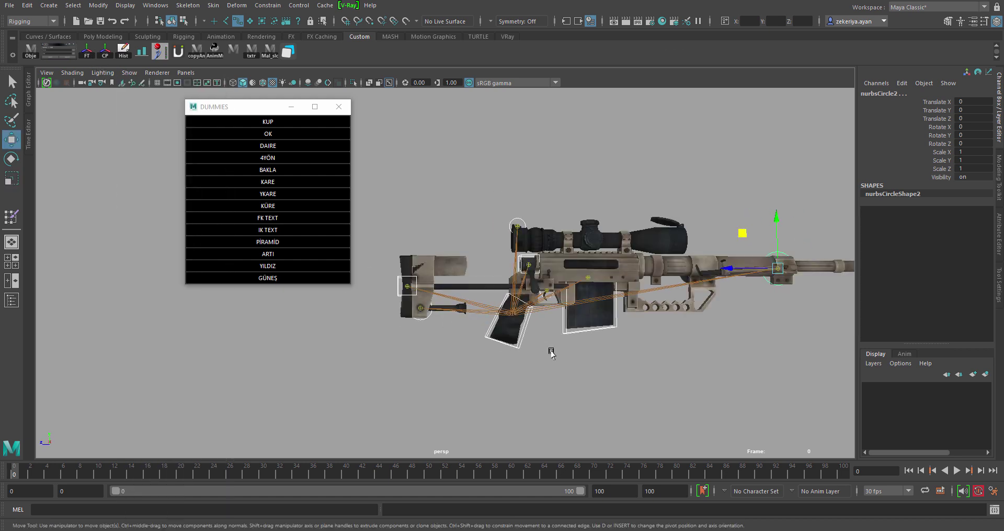
{"action": "left_click", "coordinate": [515, 351]}
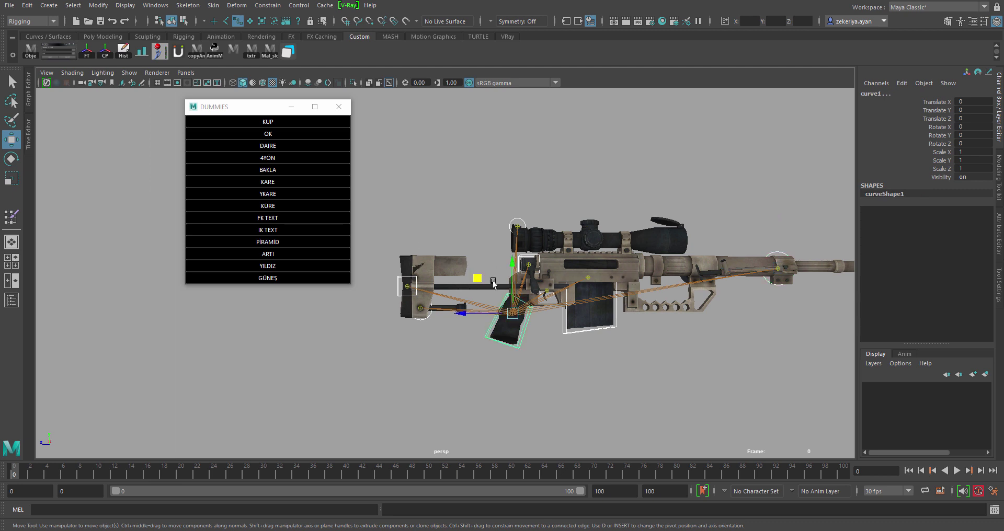
{"action": "left_click", "coordinate": [12, 300]}
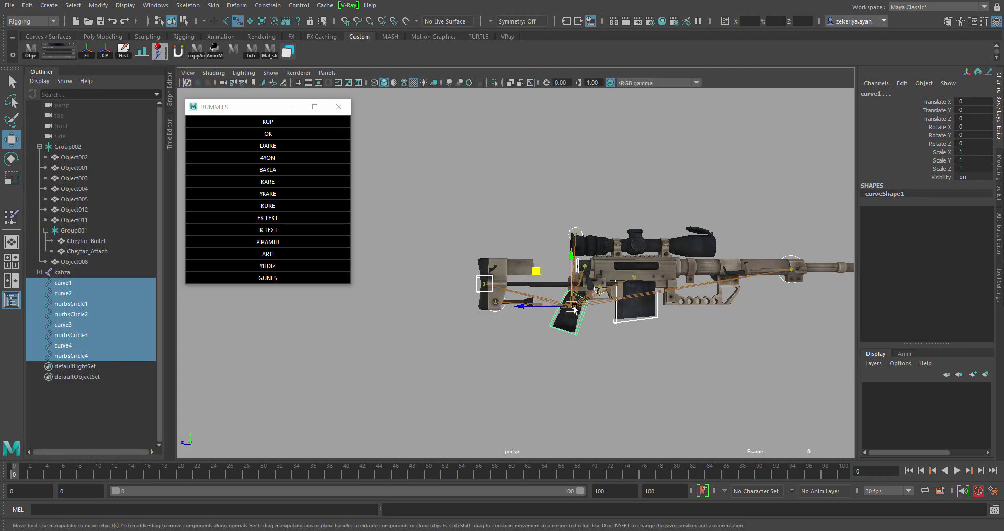
Parent the selected controls under the grip curve and rename it kabza1
{"action": "key", "text": "p"}
{"action": "left_click_drag", "start_coordinate": [573, 335], "coordinate": [468, 195]}
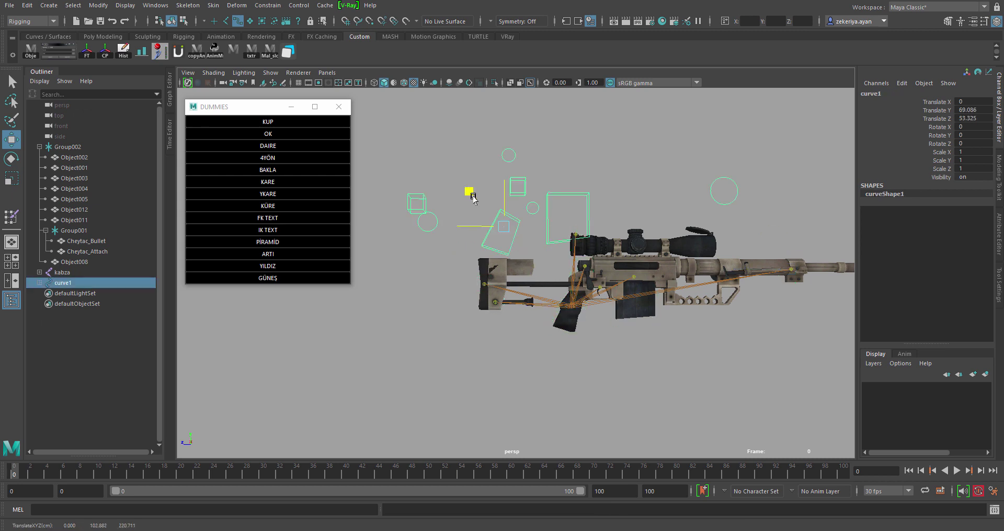
{"action": "key", "text": "ctrl+z"}
{"action": "left_click", "coordinate": [39, 283]}
{"action": "double_click", "coordinate": [81, 283]}
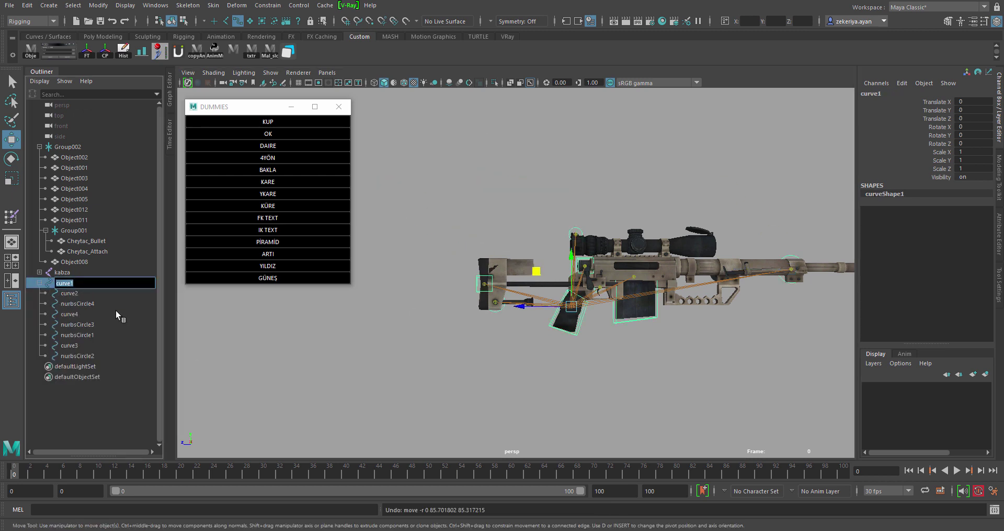
{"action": "type", "text": "kabza1"}
{"action": "key", "text": "Return"}
Rename the stock control to dipcik and the scope circle to durbun
{"action": "left_click", "coordinate": [70, 293]}
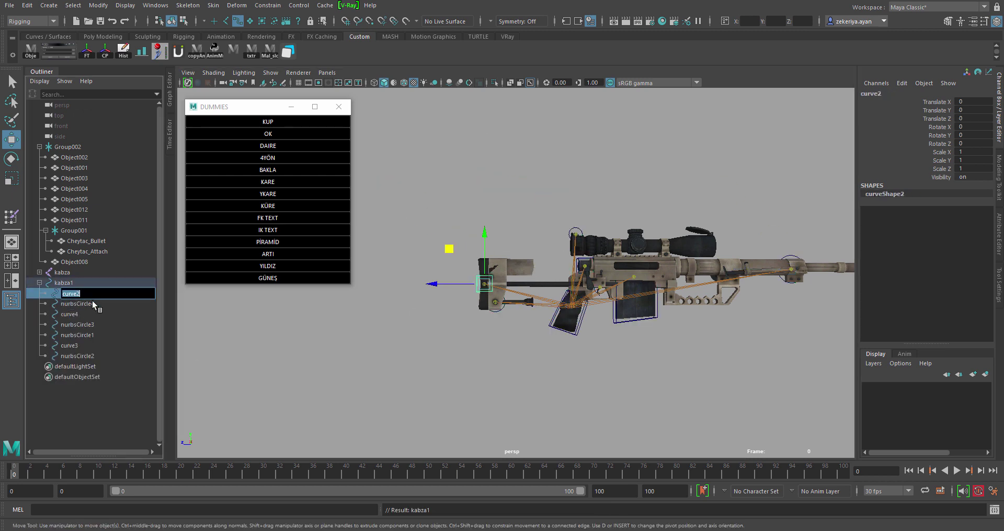
{"action": "type", "text": "dipcik"}
{"action": "key", "text": "Return"}
{"action": "double_click", "coordinate": [93, 300]}
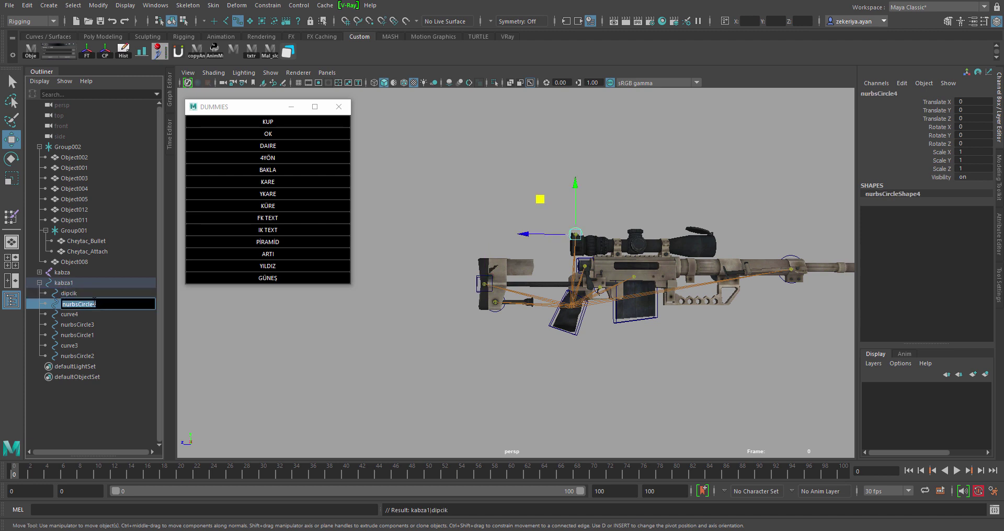
{"action": "type", "text": "dyrbun"}
{"action": "key", "text": "Return"}
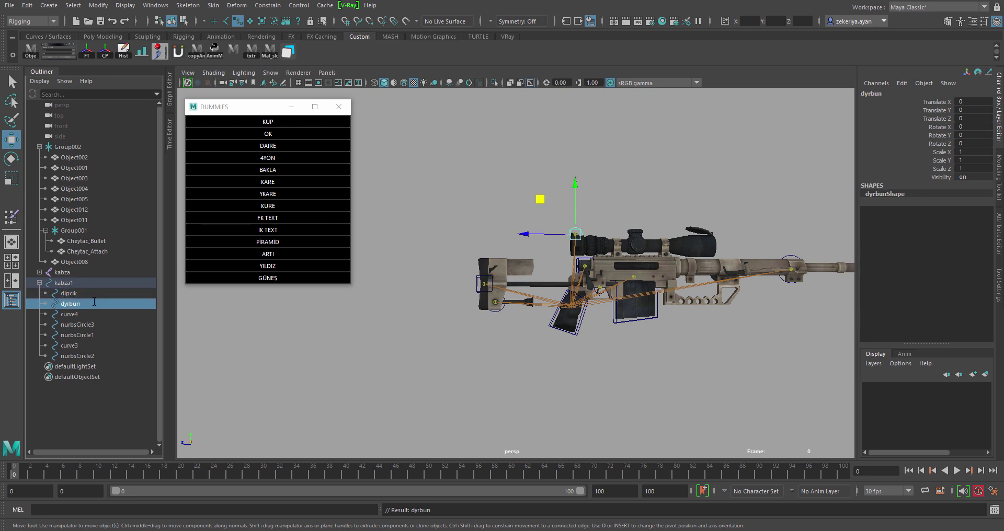
{"action": "double_click", "coordinate": [54, 305]}
{"action": "type", "text": "urbun"}
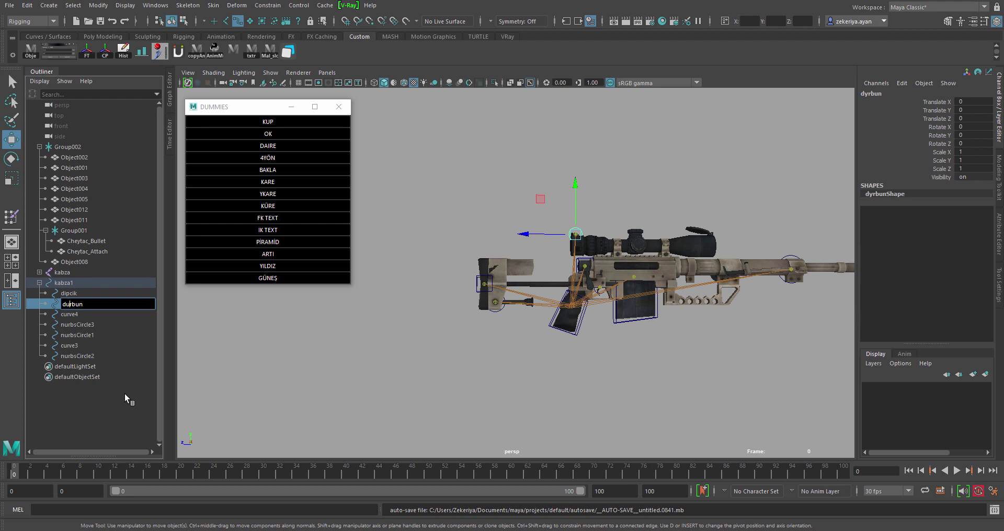
{"action": "key", "text": "Return"}
Rename curve4 to kurma_kolu and the trigger circle nurbsCircle3 to tetik
{"action": "double_click", "coordinate": [71, 315]}
{"action": "type", "text": "kurma_ko"}
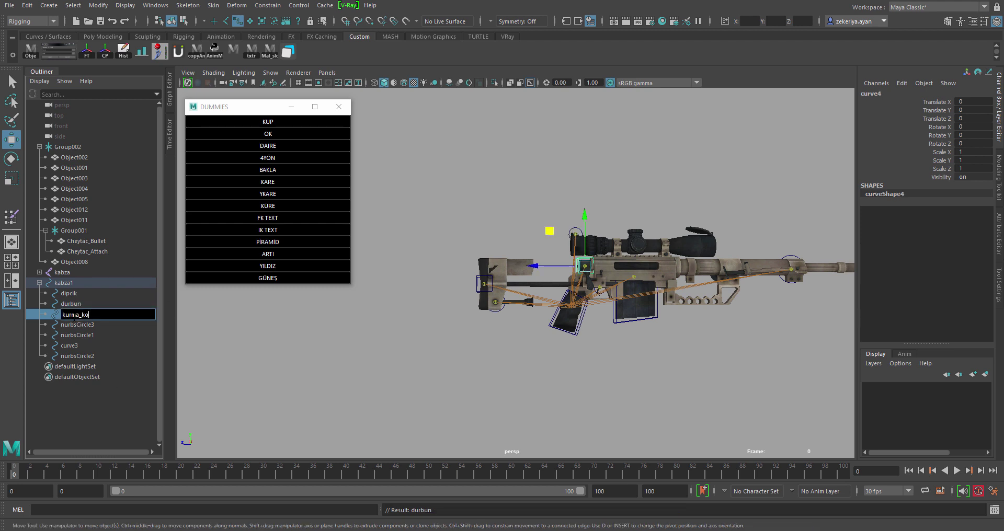
{"action": "type", "text": "lu"}
{"action": "key", "text": "Return"}
{"action": "left_click", "coordinate": [85, 325]}
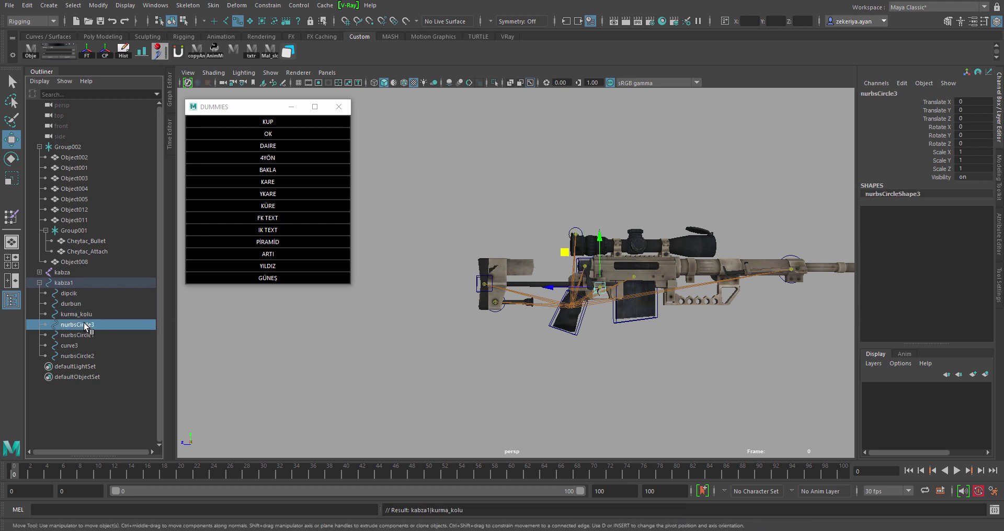
{"action": "double_click", "coordinate": [86, 324]}
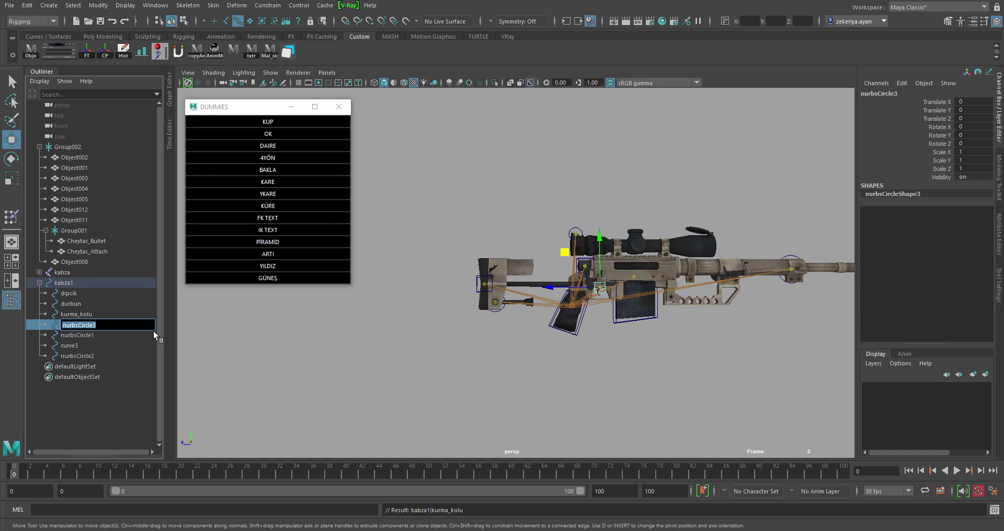
{"action": "type", "text": "tete"}
{"action": "key", "text": "BackSpace"}
{"action": "type", "text": "ik"}
{"action": "key", "text": "Return"}
Rename nurbsCircle1 to destek, curve3 to sarjor and nurbsCircle2 to on_ayak
{"action": "left_click", "coordinate": [97, 334]}
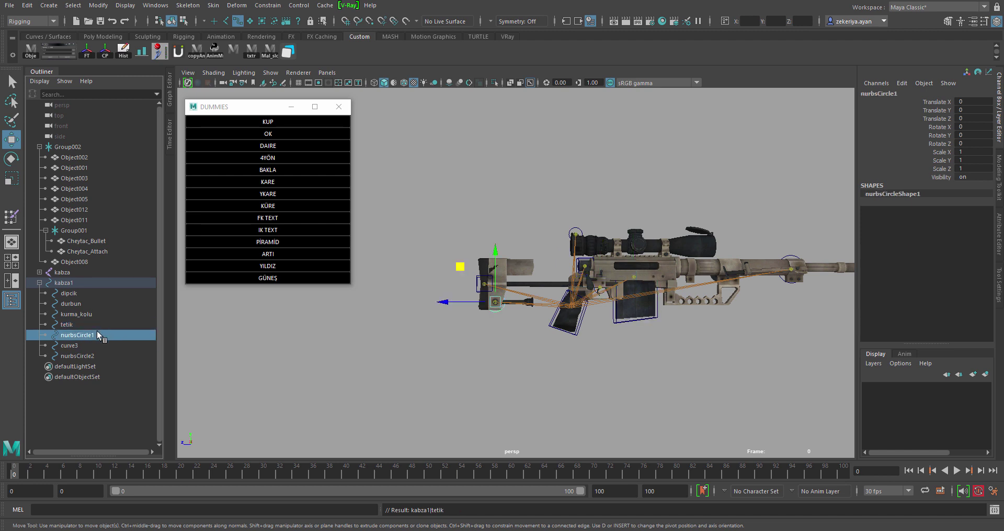
{"action": "double_click", "coordinate": [97, 332]}
{"action": "type", "text": "destek"}
{"action": "key", "text": "Return"}
{"action": "left_click", "coordinate": [69, 347]}
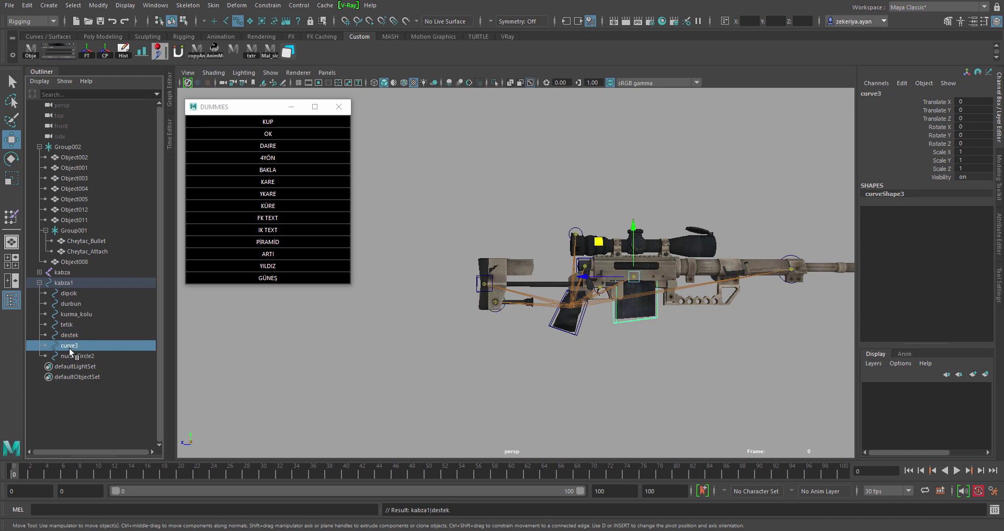
{"action": "double_click", "coordinate": [70, 347]}
{"action": "type", "text": "sarjor"}
{"action": "key", "text": "Return"}
{"action": "left_click", "coordinate": [83, 356]}
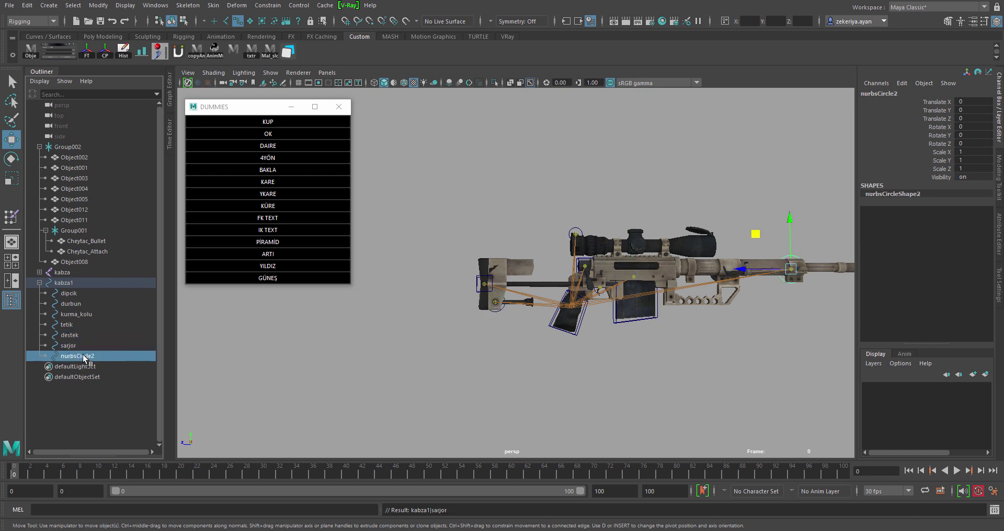
{"action": "double_click", "coordinate": [84, 356]}
{"action": "type", "text": "on_ayak"}
{"action": "key", "text": "Return"}
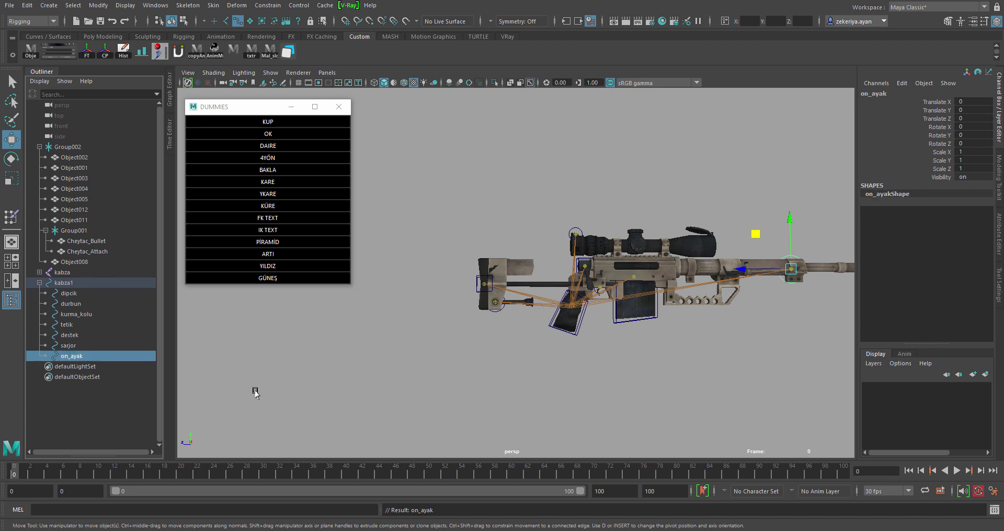
{"action": "left_click", "coordinate": [271, 72]}
Hide the rifle meshes and parent-constrain kabza to the dipcik controller
{"action": "left_click", "coordinate": [287, 180]}
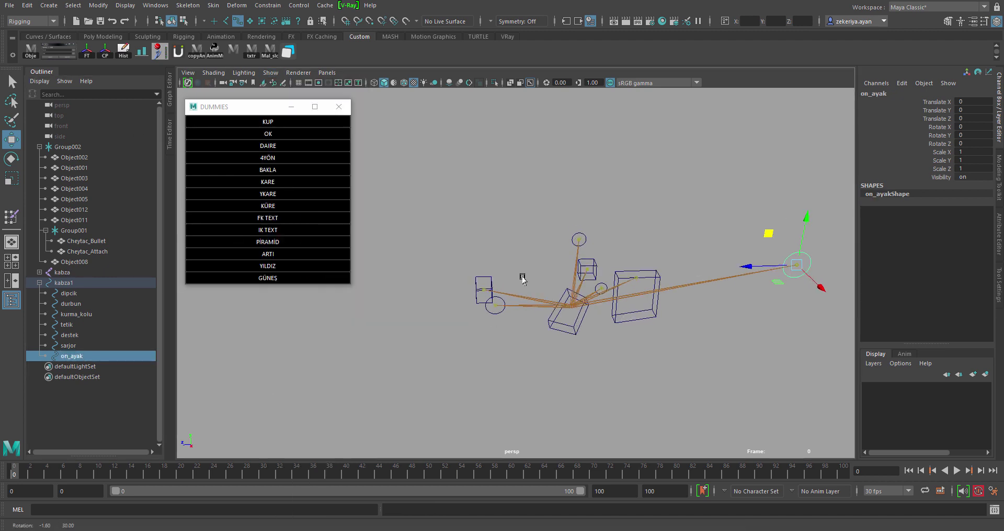
{"action": "mouse_move", "coordinate": [522, 275]}
{"action": "right_mouse_down", "text": "alt"}
{"action": "mouse_move", "coordinate": [523, 351]}
{"action": "mouse_move", "coordinate": [466, 303]}
{"action": "right_mouse_up", "text": "alt"}
{"action": "left_click", "coordinate": [479, 327]}
{"action": "key", "text": "q"}
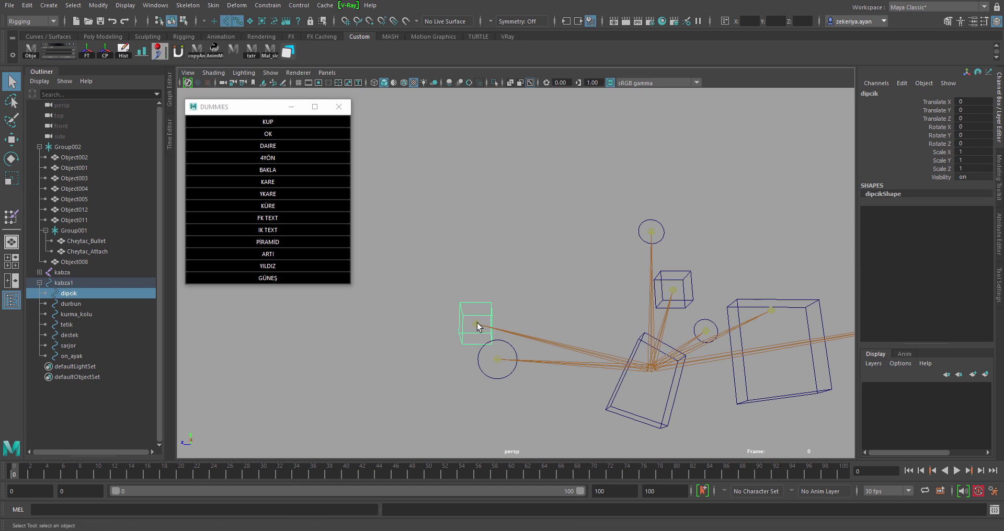
{"action": "left_click", "coordinate": [61, 272], "text": "ctrl"}
{"action": "left_click", "coordinate": [320, 5]}
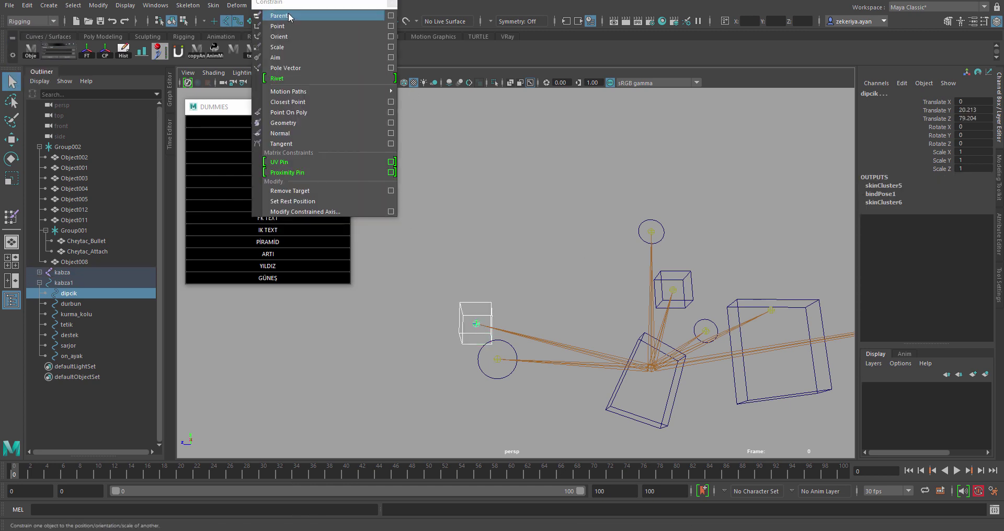
{"action": "left_click_drag", "start_coordinate": [289, 2], "coordinate": [386, 51]}
{"action": "left_click", "coordinate": [487, 64]}
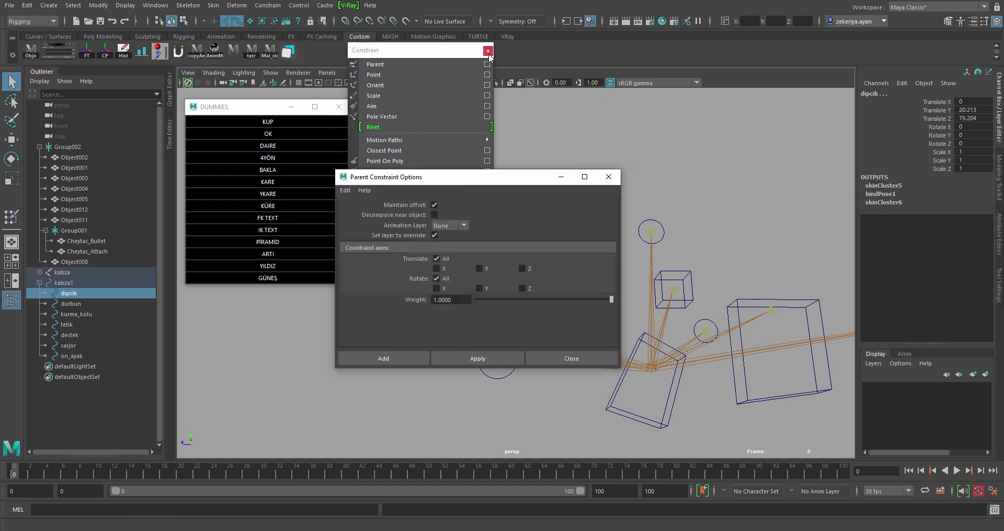
{"action": "left_click", "coordinate": [487, 50]}
{"action": "left_click_drag", "start_coordinate": [501, 178], "coordinate": [643, 83]}
{"action": "left_click", "coordinate": [519, 242]}
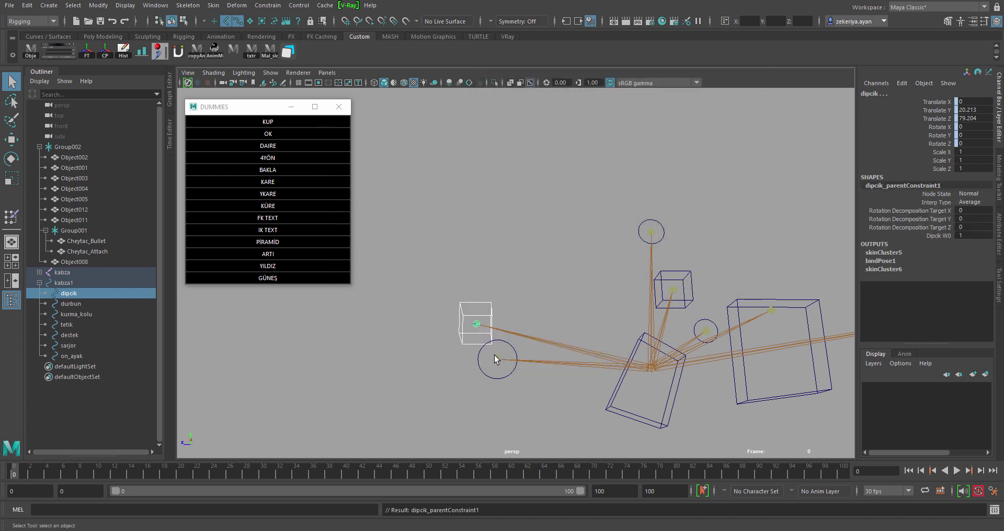
Tear off the Constrain menu as a floating window and parent-constrain the durbun part
{"action": "left_click", "coordinate": [503, 345]}
{"action": "left_click", "coordinate": [267, 5]}
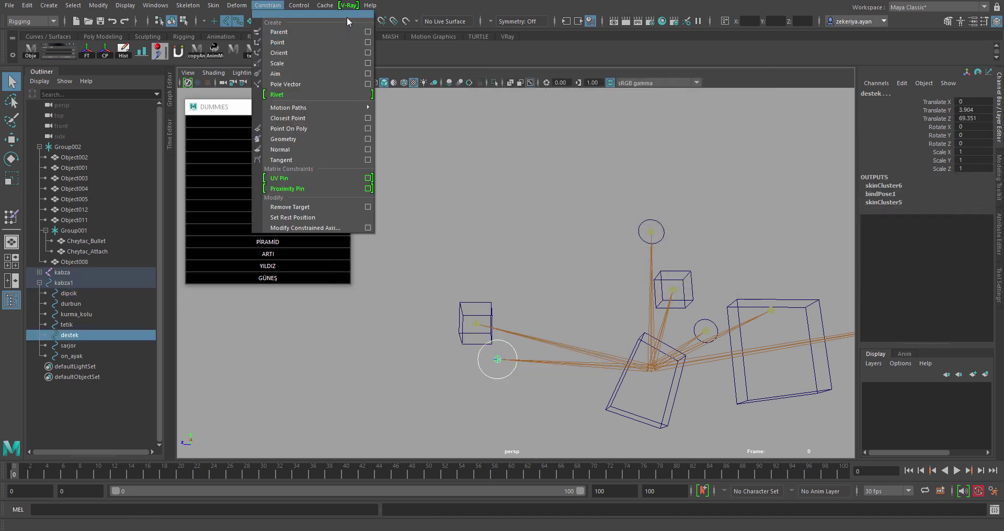
{"action": "left_click", "coordinate": [331, 16]}
{"action": "left_click", "coordinate": [339, 107]}
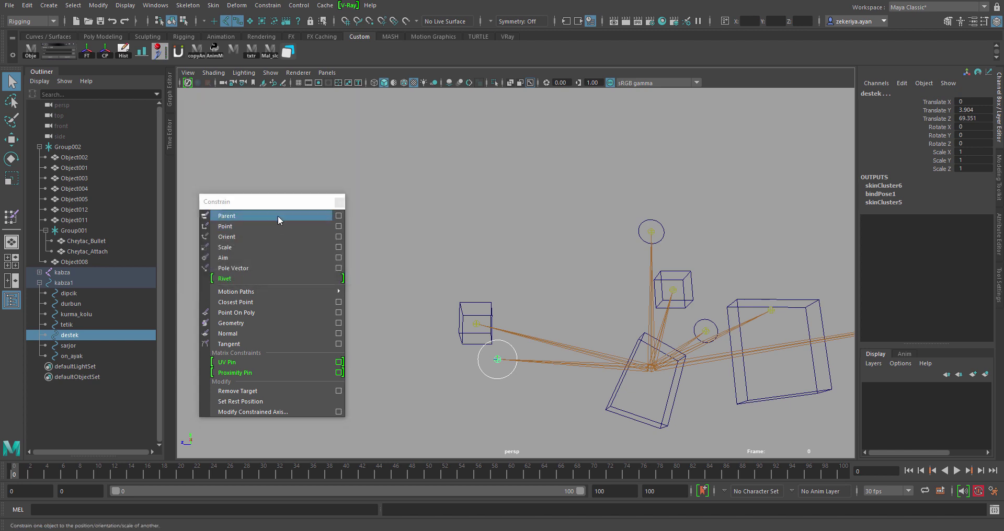
{"action": "left_click", "coordinate": [651, 232]}
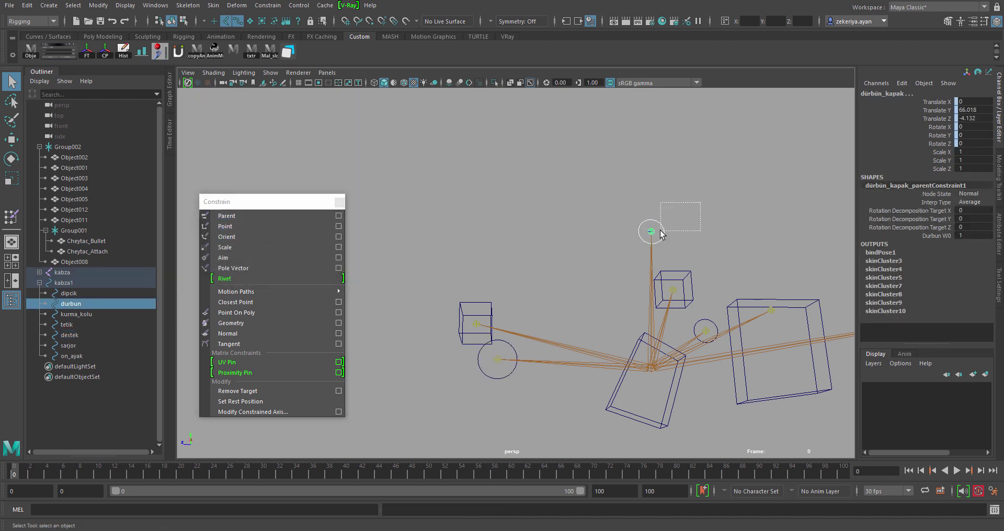
{"action": "left_click_drag", "start_coordinate": [701, 202], "coordinate": [659, 241]}
{"action": "key", "text": "w"}
{"action": "middle_click_drag", "start_coordinate": [635, 242], "coordinate": [615, 248], "text": "alt"}
{"action": "left_click", "coordinate": [607, 250]}
{"action": "key", "text": "q"}
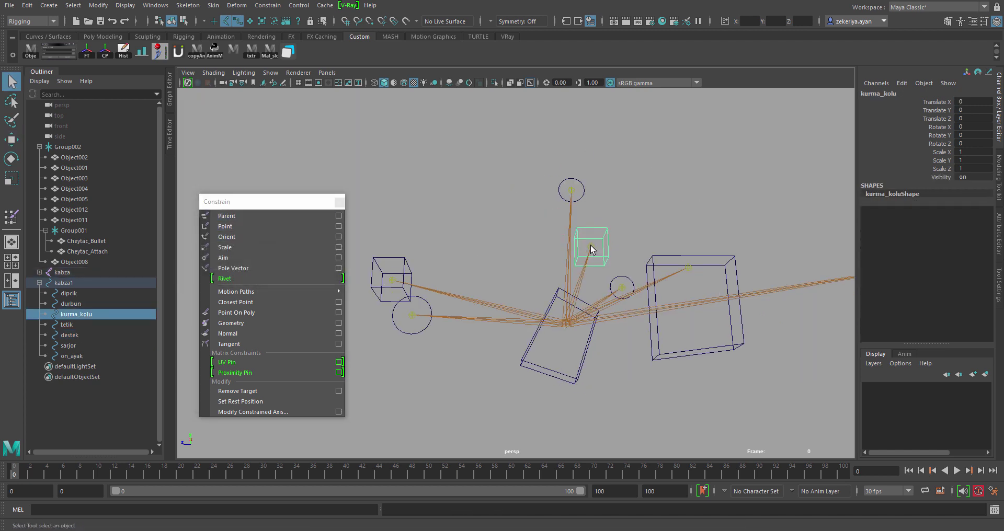
Parent-constrain the tetik, kabza, sarjor and on_ayak parts to their controllers
{"action": "left_click", "coordinate": [625, 294]}
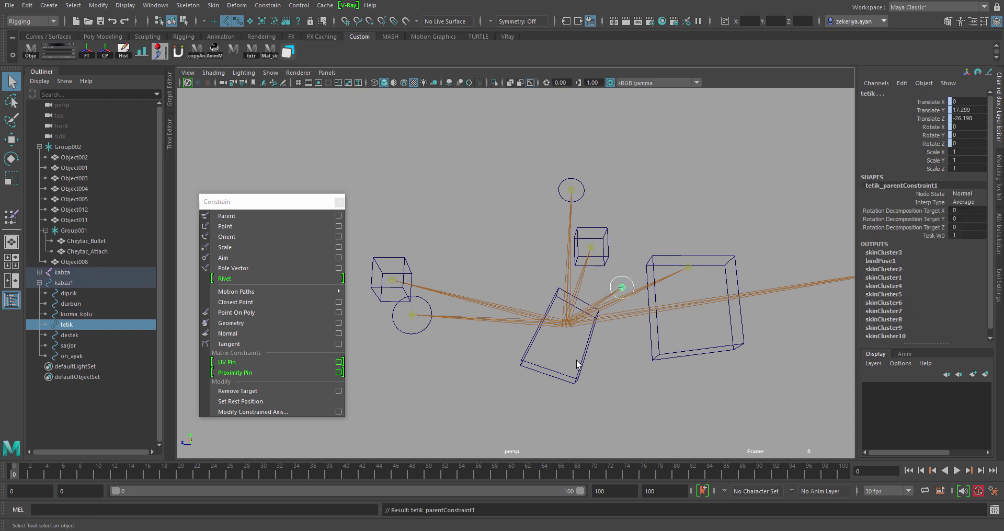
{"action": "left_click", "coordinate": [567, 325], "text": "shift"}
{"action": "key", "text": "g"}
{"action": "left_click", "coordinate": [690, 277]}
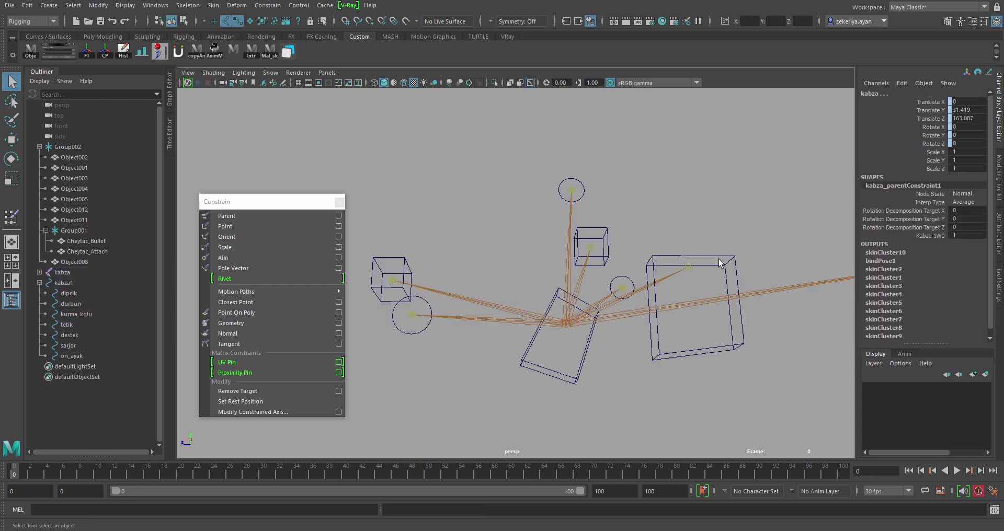
{"action": "left_click", "coordinate": [705, 259]}
{"action": "mouse_move", "coordinate": [689, 280]}
{"action": "middle_mouse_down", "text": "alt"}
{"action": "mouse_move", "coordinate": [637, 305]}
{"action": "mouse_move", "coordinate": [769, 272]}
{"action": "middle_mouse_up", "text": "alt"}
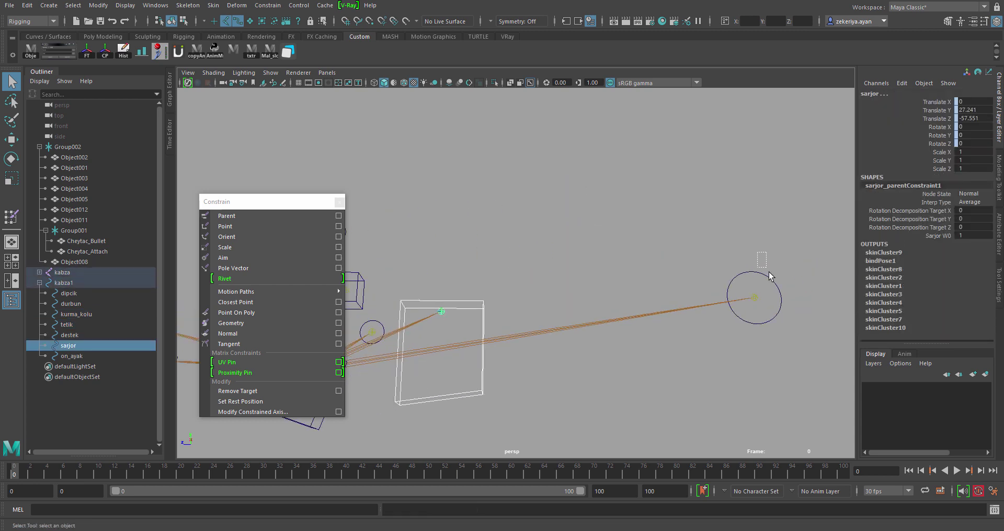
{"action": "left_click", "coordinate": [735, 307]}
{"action": "right_click_drag", "start_coordinate": [735, 307], "coordinate": [563, 283], "text": "alt"}
Test-move the kabza1 and sarjor controllers, undoing each move
{"action": "left_click", "coordinate": [339, 201]}
{"action": "key", "text": "Up"}
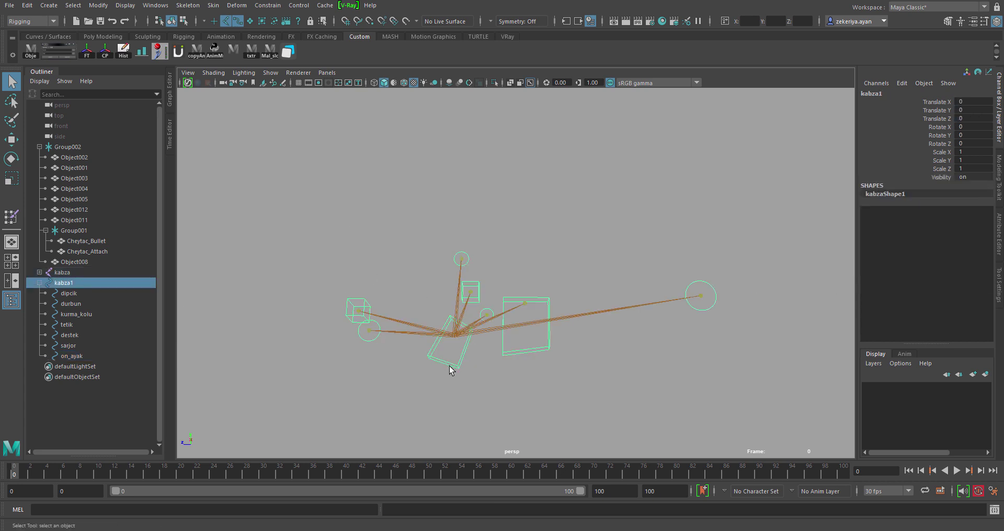
{"action": "key", "text": "w"}
{"action": "mouse_move", "coordinate": [420, 301]}
{"action": "left_mouse_down"}
{"action": "mouse_move", "coordinate": [406, 313]}
{"action": "mouse_move", "coordinate": [444, 269]}
{"action": "left_mouse_up"}
{"action": "key", "text": "ctrl+z"}
{"action": "left_click", "coordinate": [541, 301]}
{"action": "left_click_drag", "start_coordinate": [525, 303], "coordinate": [502, 277]}
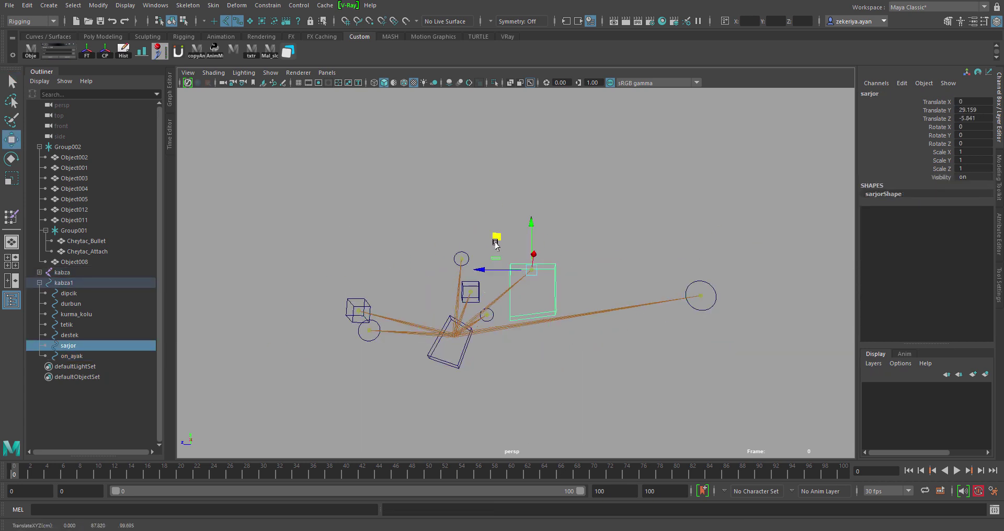
{"action": "key", "text": "ctrl+z"}
Check the tetik, kurma_kolu, durbun and destek controllers by selecting each
{"action": "left_click", "coordinate": [486, 314]}
{"action": "left_click", "coordinate": [467, 282]}
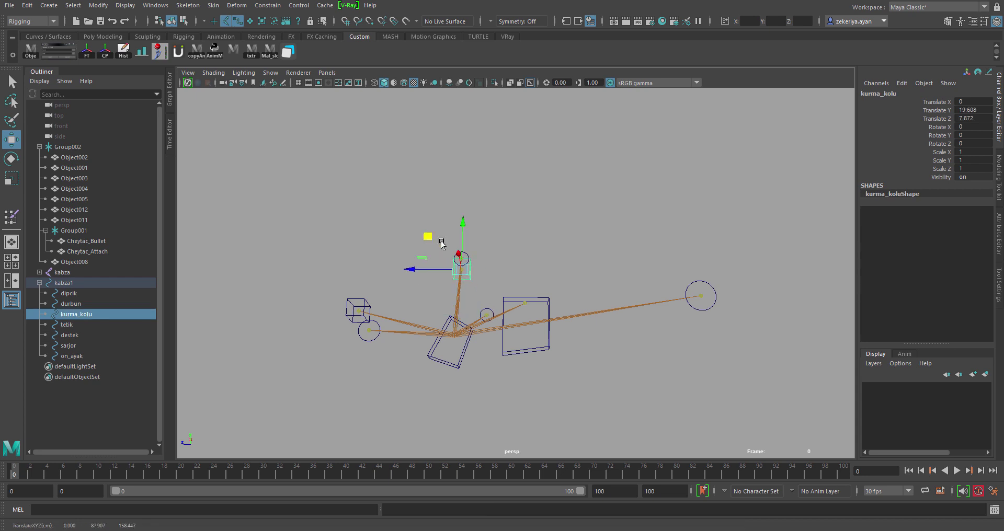
{"action": "left_click", "coordinate": [468, 253]}
{"action": "left_click", "coordinate": [441, 228]}
{"action": "left_click", "coordinate": [354, 293]}
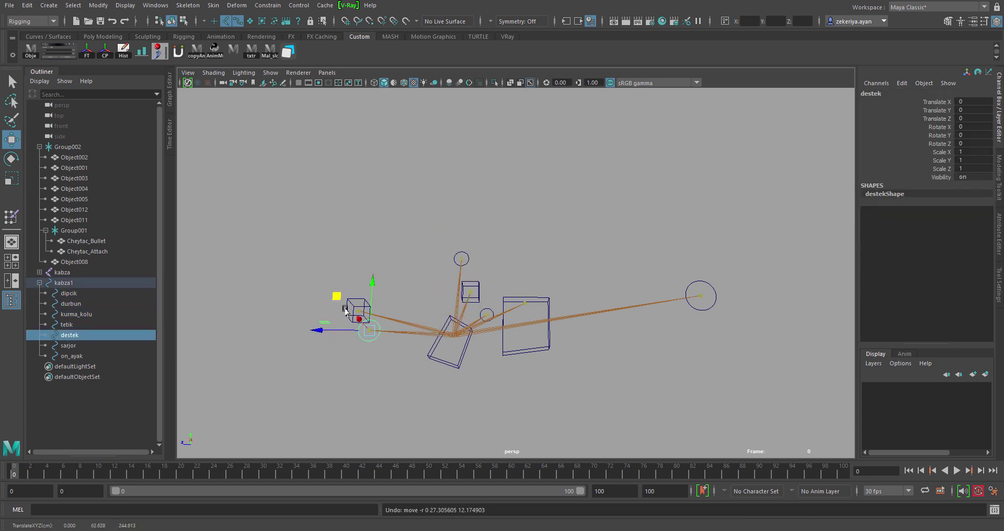
Undo the on_ayak test move and show the textured rifle mesh over the rig
{"action": "left_click", "coordinate": [355, 302]}
{"action": "left_click", "coordinate": [700, 294]}
{"action": "key", "text": "ctrl+z"}
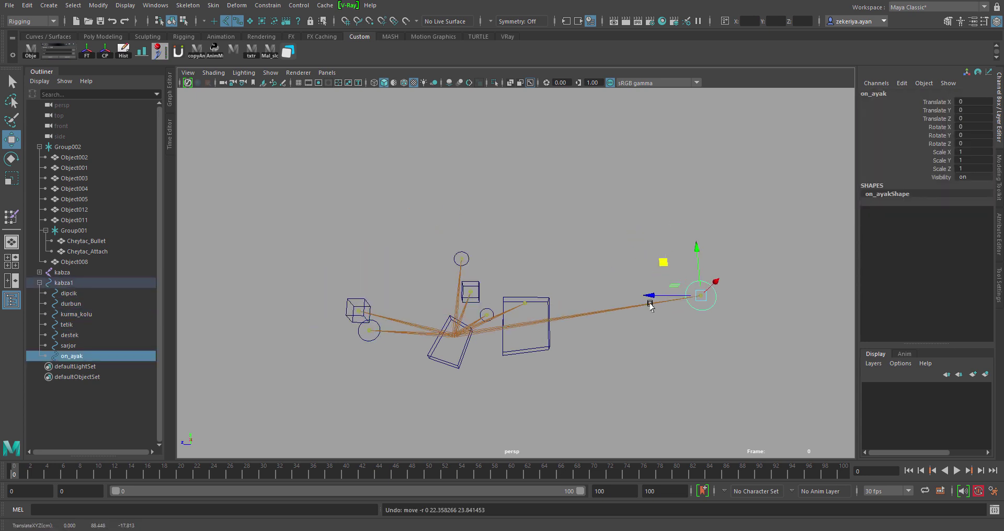
{"action": "right_click", "coordinate": [287, 52]}
{"action": "left_click", "coordinate": [314, 201]}
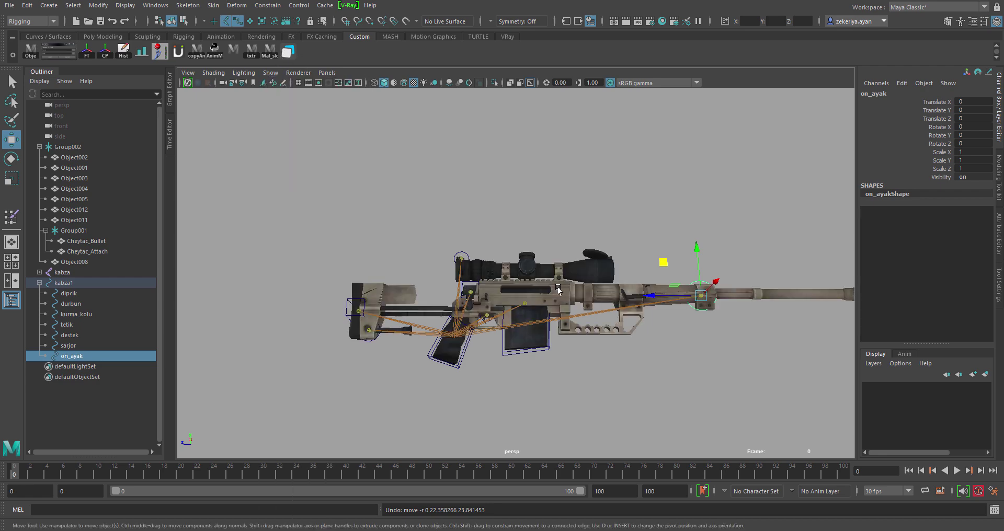
Test-rotate the tetik trigger controller, then undo the rotation
{"action": "scroll", "coordinate": [582, 285], "scroll_direction": "up", "scroll_amount": 2}
{"action": "scroll", "coordinate": [582, 285], "scroll_direction": "up", "scroll_amount": 2}
{"action": "scroll", "coordinate": [523, 319], "scroll_direction": "up", "scroll_amount": 2}
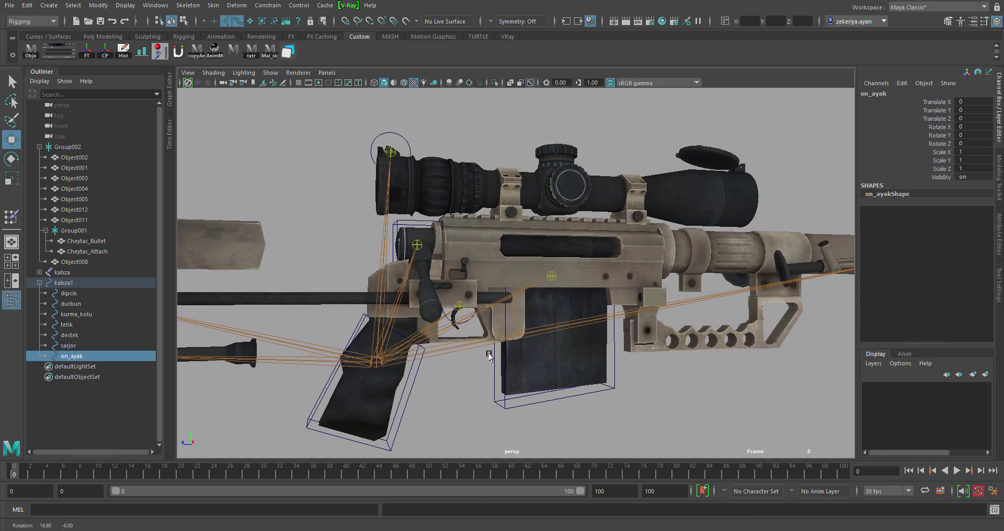
{"action": "scroll", "coordinate": [521, 320], "scroll_direction": "up", "scroll_amount": 1}
{"action": "left_click", "coordinate": [522, 320]}
{"action": "scroll", "coordinate": [521, 320], "scroll_direction": "up", "scroll_amount": 2}
{"action": "left_click", "coordinate": [461, 283]}
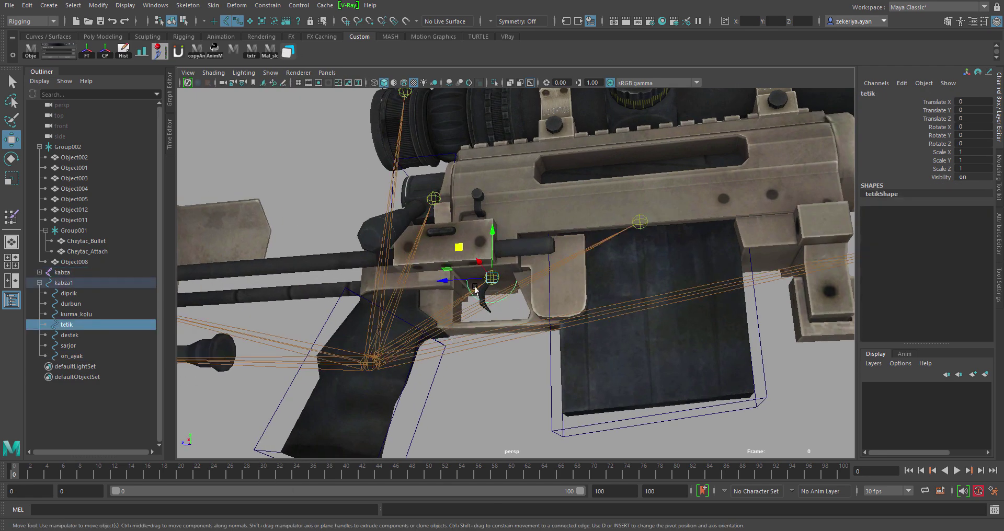
{"action": "scroll", "coordinate": [461, 283], "scroll_direction": "up", "scroll_amount": 1}
{"action": "key", "text": "e"}
{"action": "left_click_drag", "start_coordinate": [505, 237], "coordinate": [496, 237]}
{"action": "key", "text": "ctrl+z"}
Select tetik's Translate X/Y/Z and Rotate Y/Z channels in the Channel Box
{"action": "left_click_drag", "start_coordinate": [944, 120], "coordinate": [943, 103]}
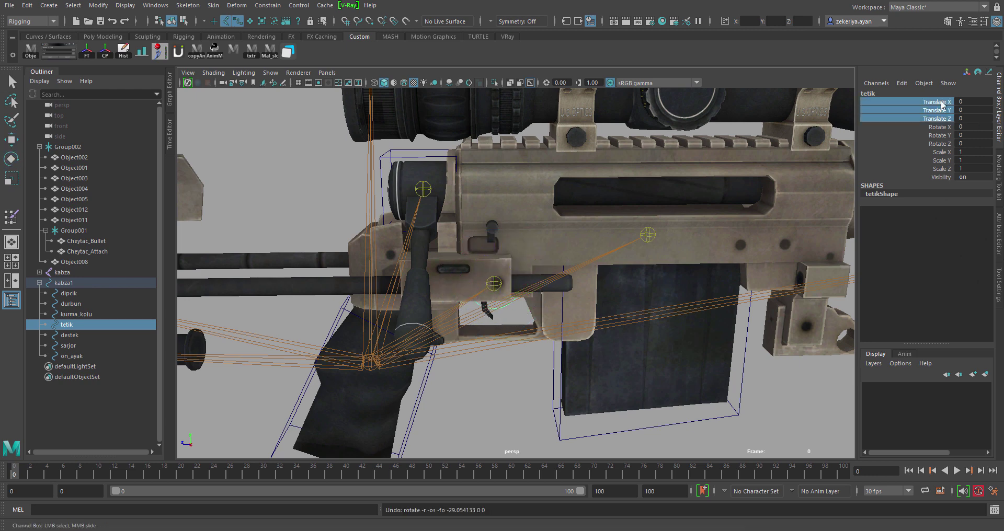
{"action": "mouse_move", "coordinate": [944, 137]}
{"action": "left_mouse_down", "text": "ctrl"}
{"action": "mouse_move", "coordinate": [944, 176]}
{"action": "mouse_move", "coordinate": [943, 145]}
{"action": "left_mouse_up", "text": "ctrl"}
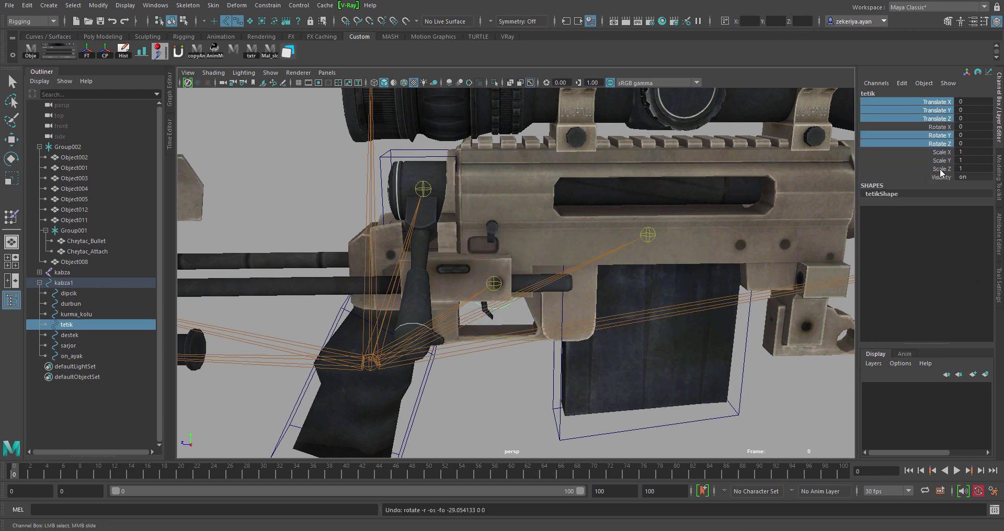
{"action": "scroll", "coordinate": [701, 265], "scroll_direction": "down", "scroll_amount": 1}
{"action": "scroll", "coordinate": [652, 218], "scroll_direction": "down", "scroll_amount": 1}
{"action": "scroll", "coordinate": [576, 226], "scroll_direction": "down", "scroll_amount": 1}
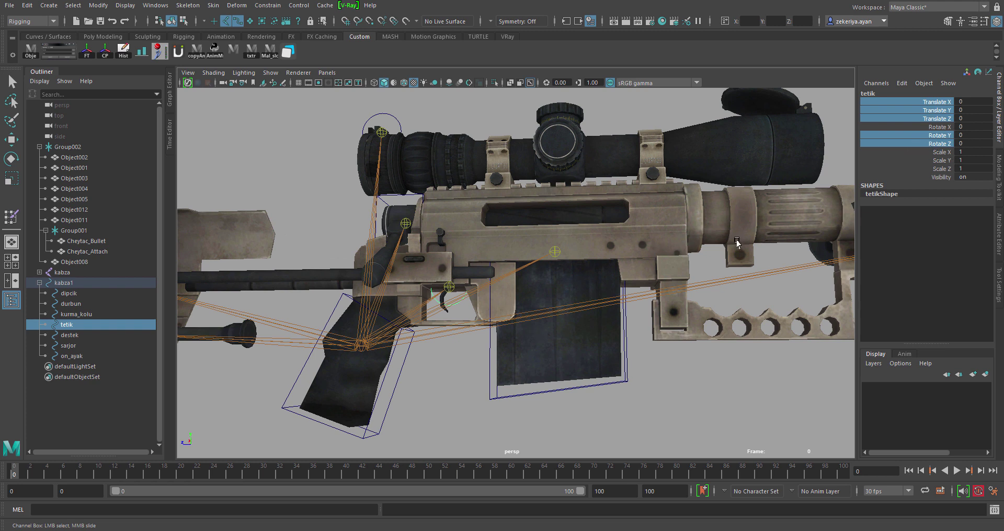
{"action": "scroll", "coordinate": [582, 277], "scroll_direction": "down", "scroll_amount": 2}
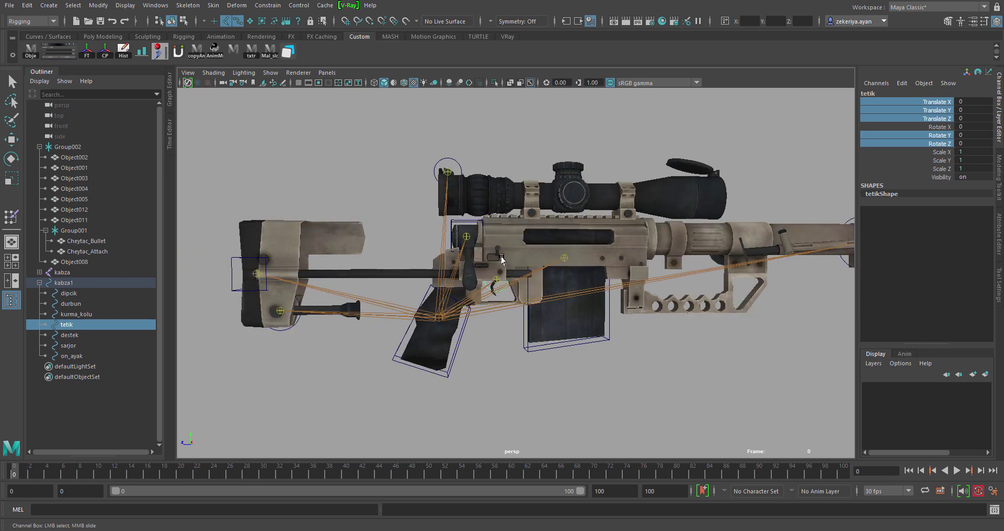
Test-move the dipcik controller along X and undo the move
{"action": "key", "text": "w"}
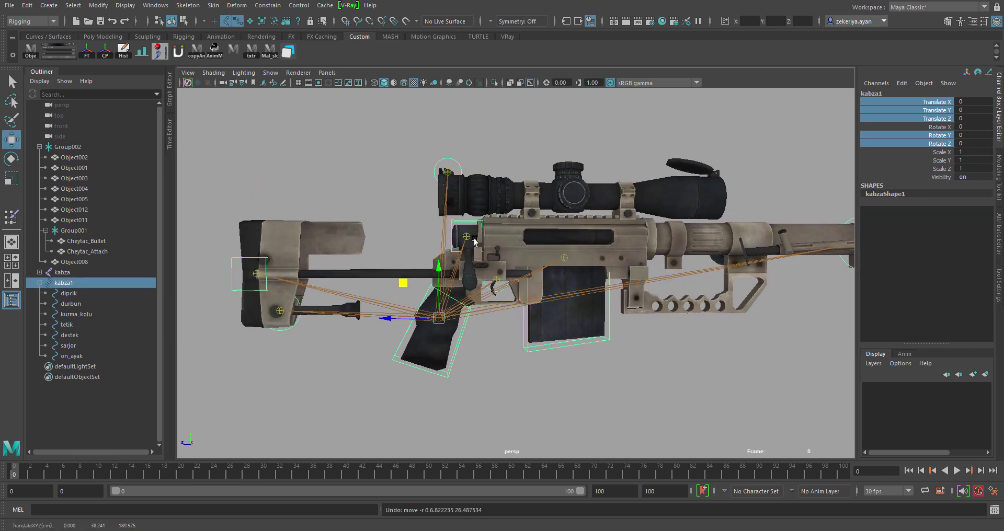
{"action": "left_click", "coordinate": [466, 236]}
{"action": "key", "text": "e"}
{"action": "key", "text": "w"}
{"action": "left_click", "coordinate": [413, 236]}
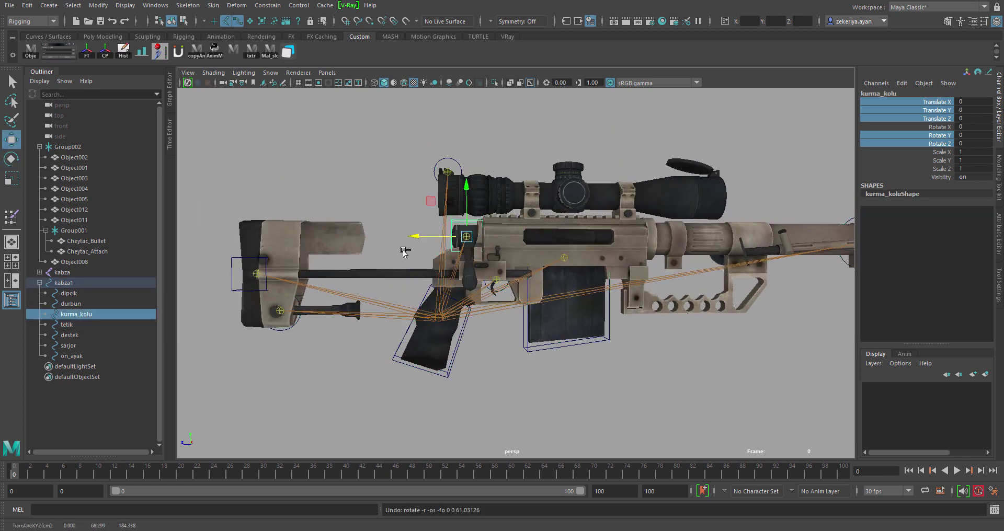
{"action": "left_click", "coordinate": [258, 256]}
{"action": "left_click_drag", "start_coordinate": [215, 272], "coordinate": [215, 287]}
{"action": "key", "text": "ctrl+z"}
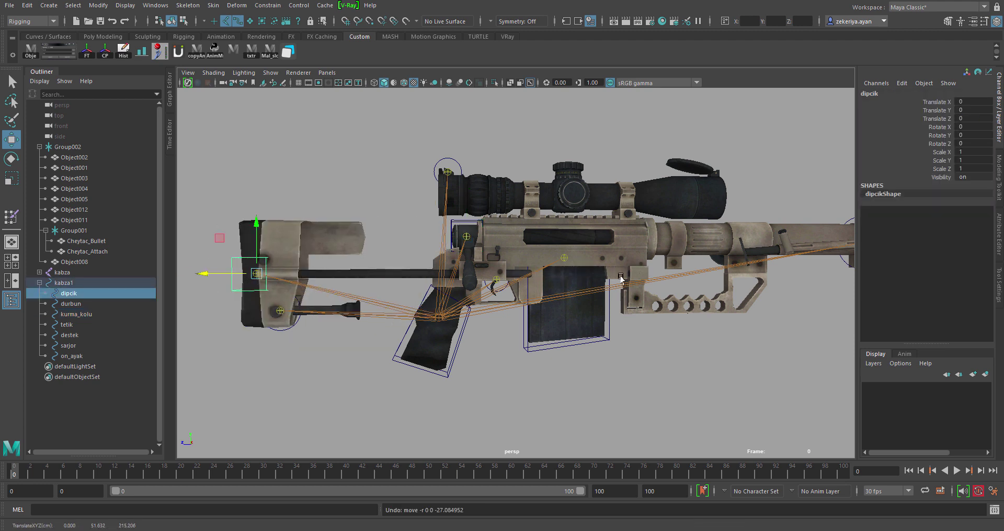
Parent destek under dipcik with Edit > Parent, then fold kabza1 in the Outliner
{"action": "left_click", "coordinate": [281, 327]}
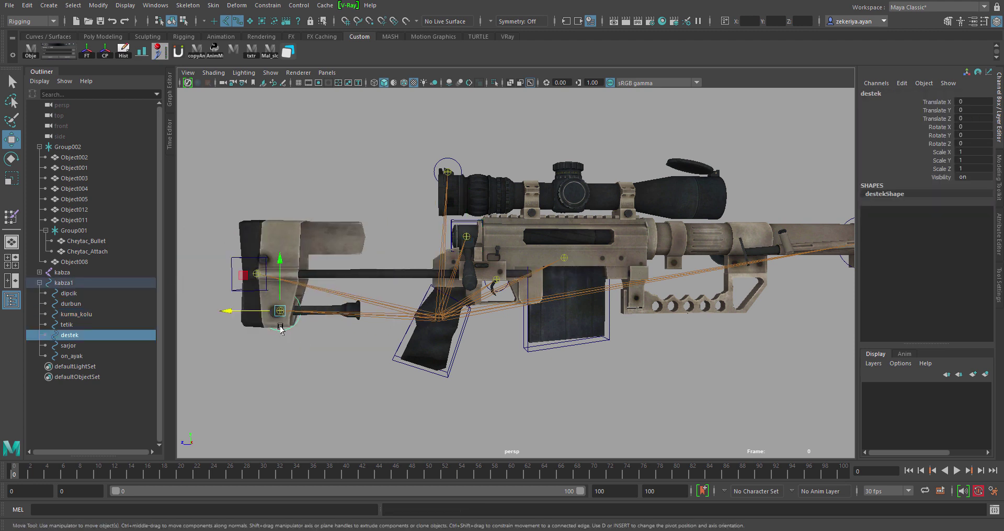
{"action": "left_click", "coordinate": [230, 257], "text": "shift"}
{"action": "left_click", "coordinate": [27, 5]}
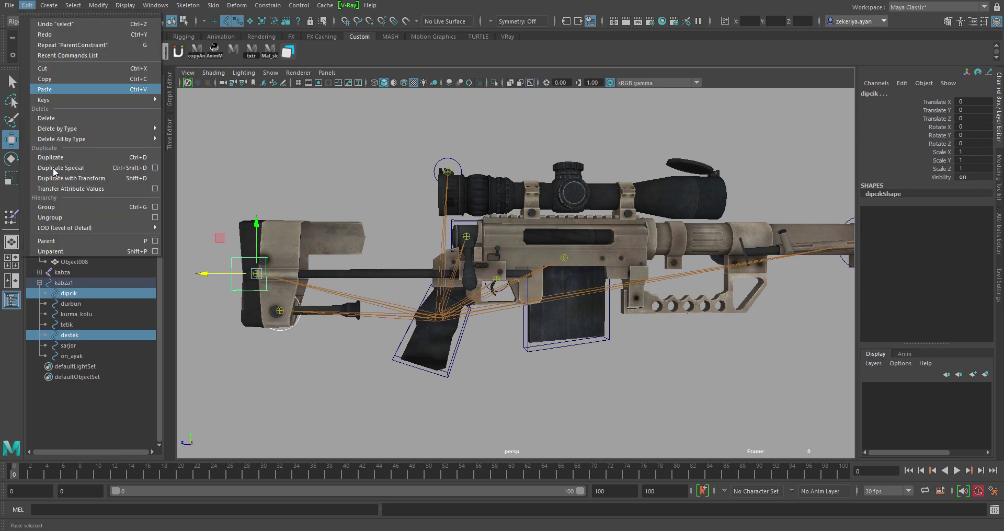
{"action": "left_click", "coordinate": [84, 237]}
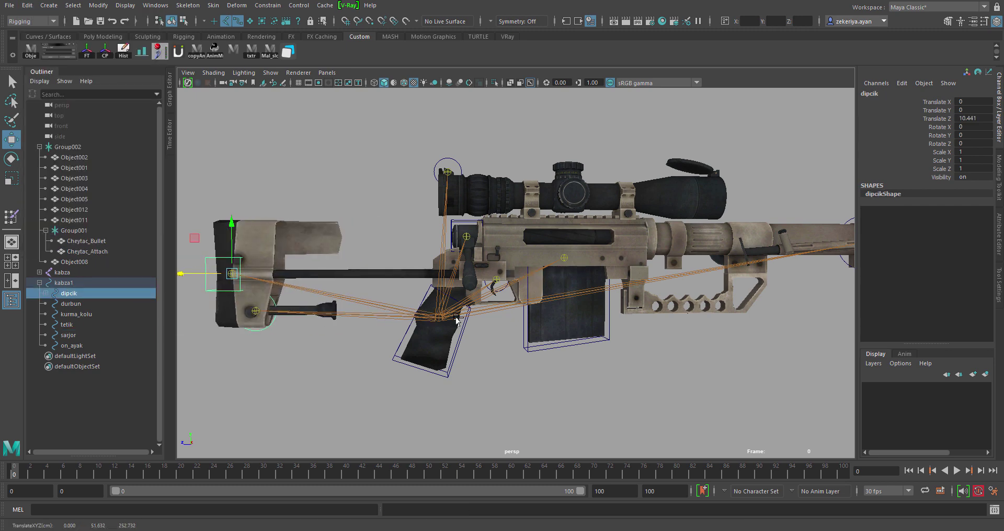
{"action": "scroll", "coordinate": [496, 250], "scroll_direction": "up", "scroll_amount": 2}
{"action": "left_click_drag", "start_coordinate": [496, 250], "coordinate": [534, 267], "text": "alt"}
{"action": "scroll", "coordinate": [702, 291], "scroll_direction": "down", "scroll_amount": 4}
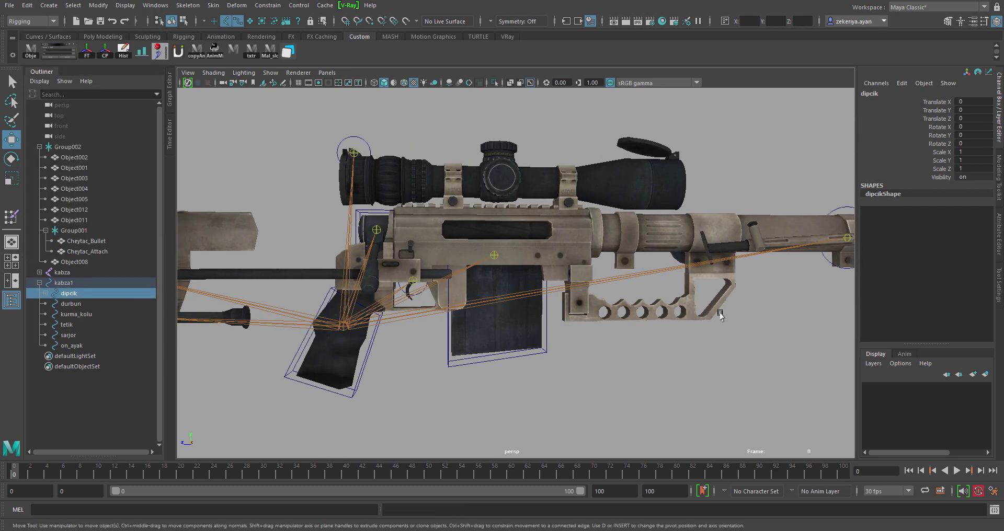
{"action": "mouse_move", "coordinate": [607, 288]}
{"action": "left_mouse_down", "text": "alt"}
{"action": "mouse_move", "coordinate": [703, 305]}
{"action": "mouse_move", "coordinate": [460, 240]}
{"action": "left_mouse_up", "text": "alt"}
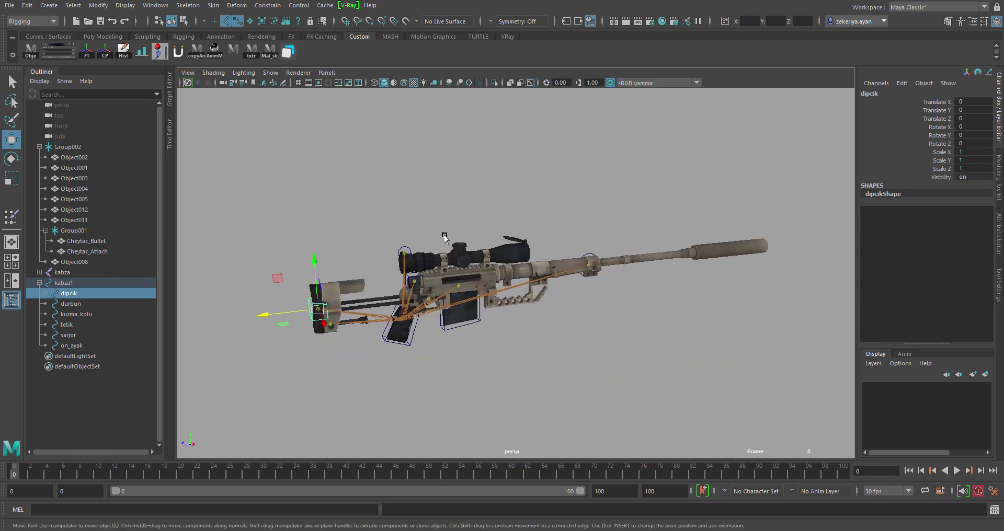
{"action": "left_click", "coordinate": [39, 283]}
Fold Group002 and group the kabza joint hierarchy into a new group1
{"action": "left_click", "coordinate": [39, 147]}
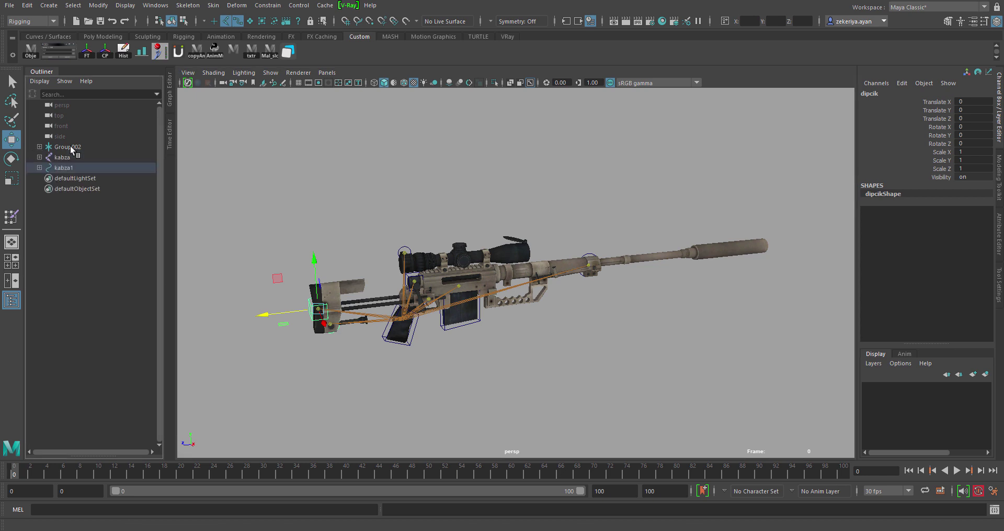
{"action": "left_click", "coordinate": [62, 157]}
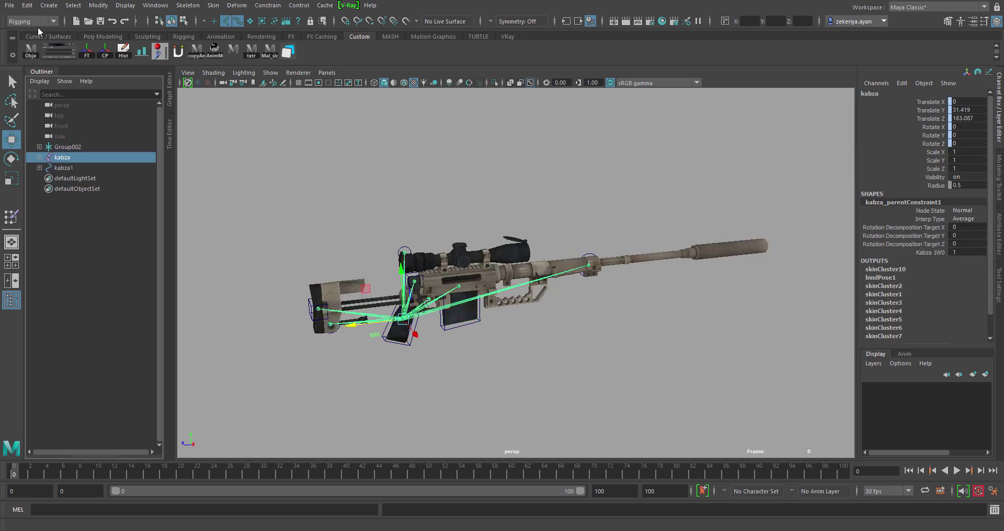
{"action": "left_click", "coordinate": [27, 5]}
{"action": "left_click", "coordinate": [57, 224]}
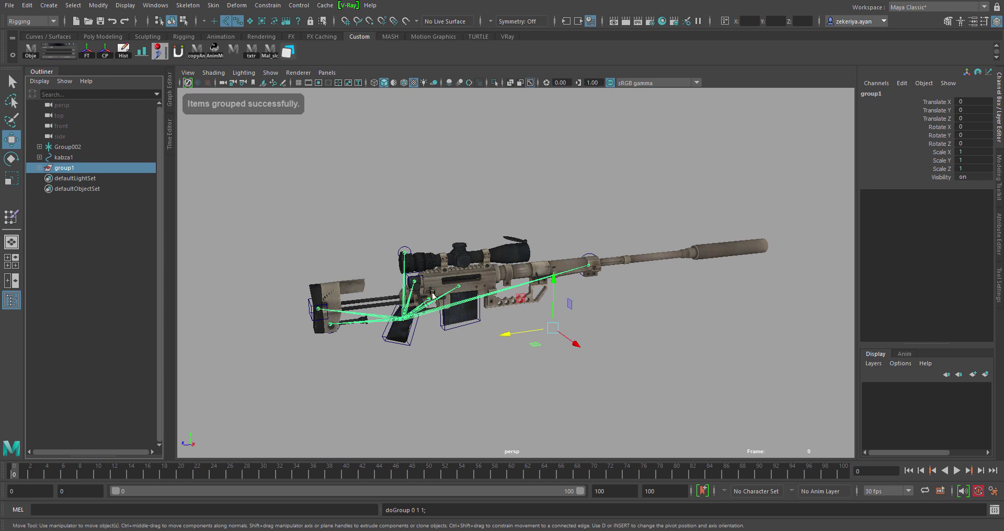
Hide polygons in the perspective view and snap group1's pivot to the root joint
{"action": "left_click", "coordinate": [270, 73]}
{"action": "left_click", "coordinate": [314, 226]}
{"action": "scroll", "coordinate": [435, 226], "scroll_direction": "up", "scroll_amount": 2}
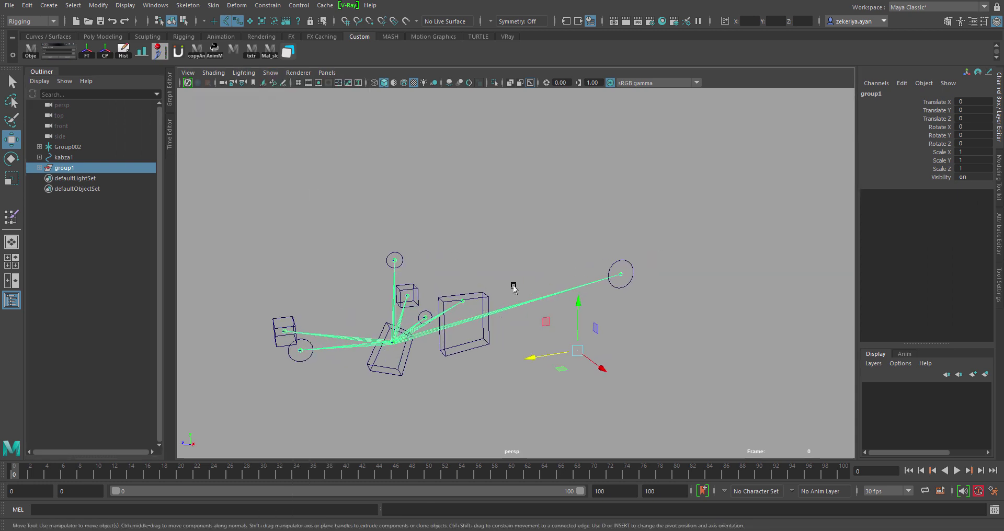
{"action": "key", "text": "d"}
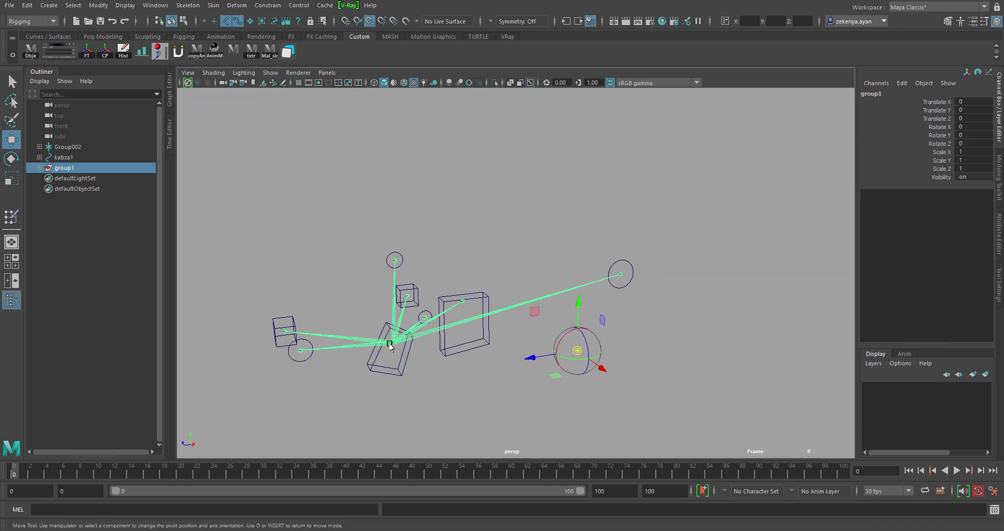
{"action": "left_click", "coordinate": [390, 345]}
{"action": "left_click_drag", "start_coordinate": [389, 345], "coordinate": [167, 193], "text": "alt"}
{"action": "left_click", "coordinate": [68, 173]}
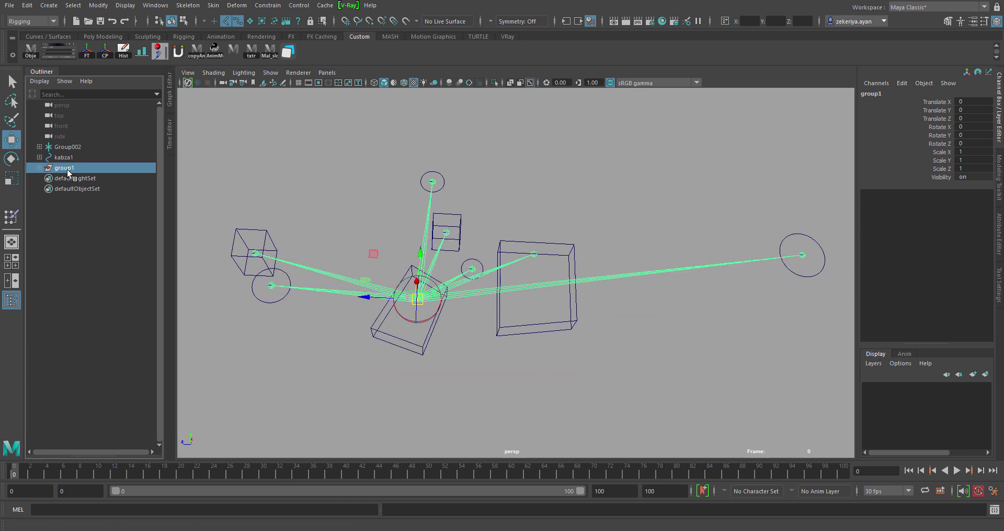
{"action": "left_click", "coordinate": [63, 156]}
{"action": "left_click_drag", "start_coordinate": [275, 219], "coordinate": [359, 285], "text": "alt"}
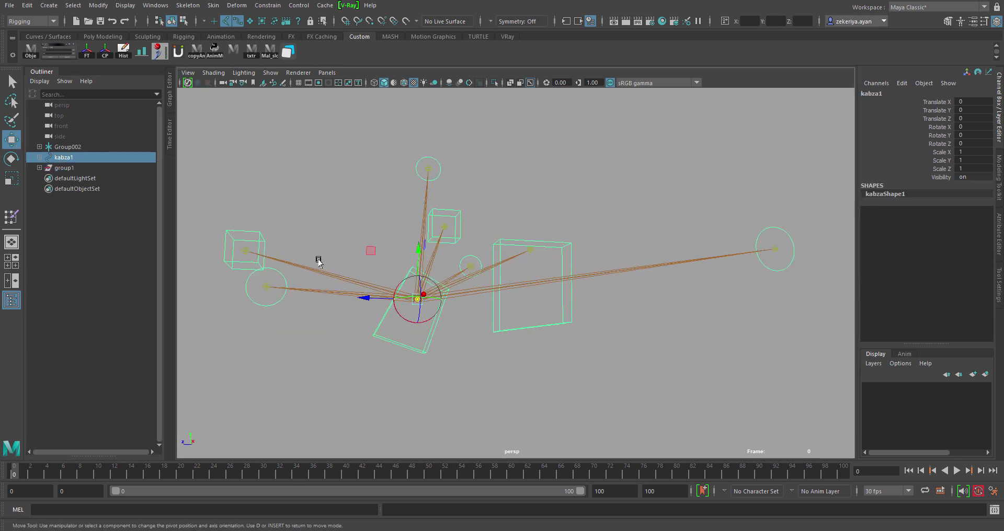
Maximize the side view and draw a linear EP curve outline around the rifle
{"action": "key", "text": "space"}
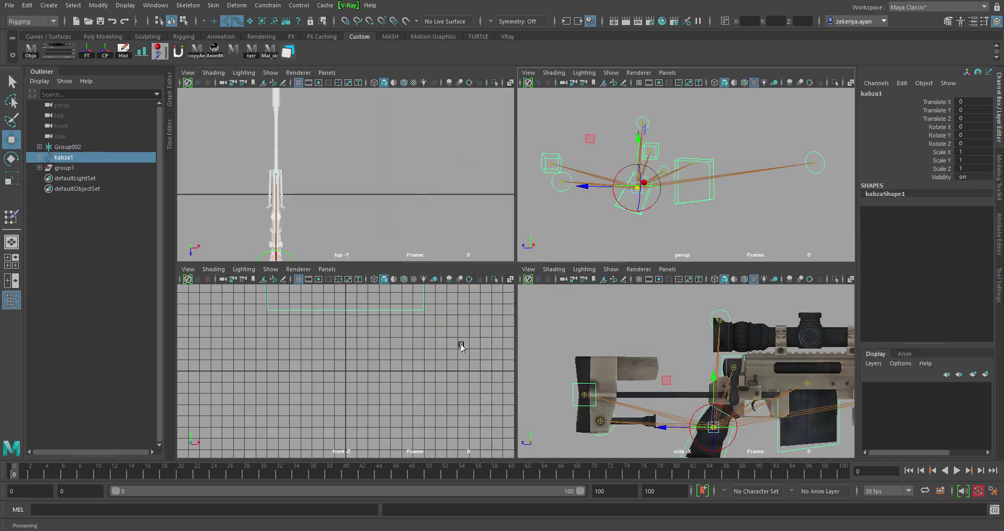
{"action": "key", "text": "space"}
{"action": "scroll", "coordinate": [621, 321], "scroll_direction": "down", "scroll_amount": 3}
{"action": "scroll", "coordinate": [610, 320], "scroll_direction": "up", "scroll_amount": 4}
{"action": "scroll", "coordinate": [610, 320], "scroll_direction": "down", "scroll_amount": 3}
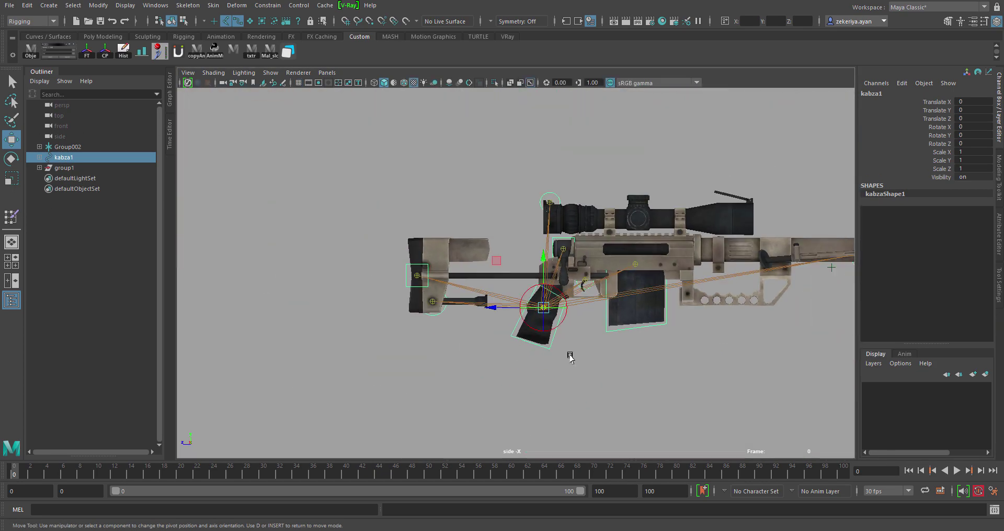
{"action": "scroll", "coordinate": [570, 352], "scroll_direction": "down", "scroll_amount": 3}
{"action": "scroll", "coordinate": [569, 352], "scroll_direction": "down", "scroll_amount": 2}
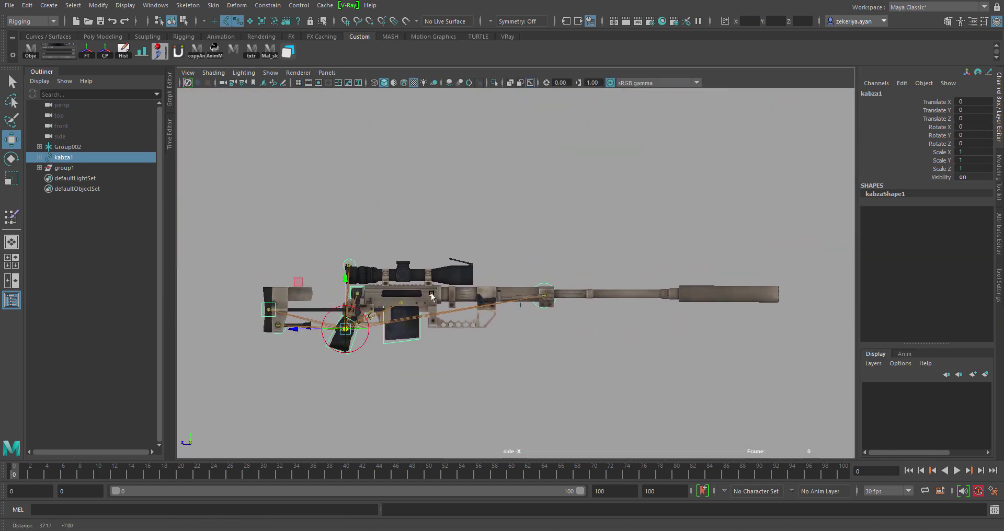
{"action": "left_click", "coordinate": [49, 36]}
{"action": "double_click", "coordinate": [67, 51]}
{"action": "scroll", "coordinate": [245, 312], "scroll_direction": "up", "scroll_amount": 1}
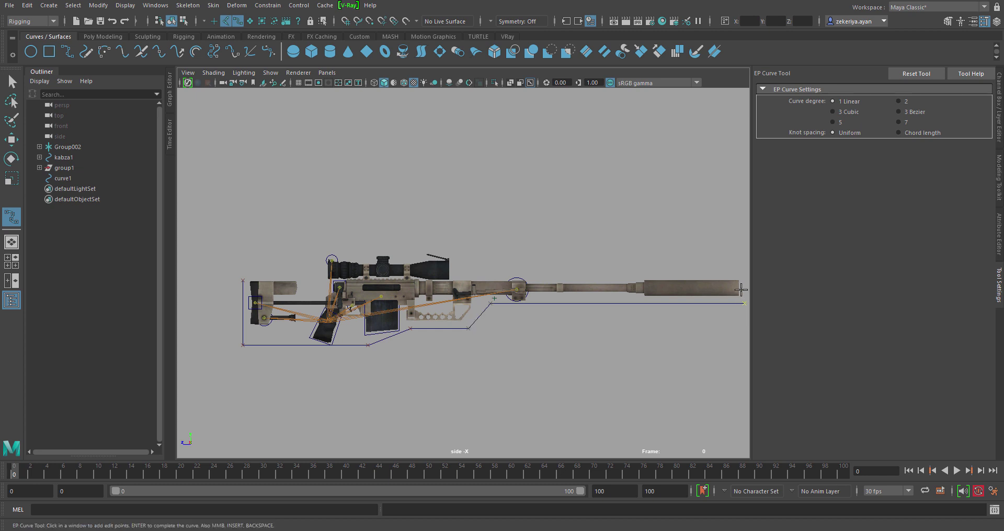
{"action": "left_click", "coordinate": [459, 271]}
{"action": "left_click", "coordinate": [459, 249]}
{"action": "key", "text": "Return"}
Delete the stray second curve and adjust curve1's top control vertex
{"action": "left_click", "coordinate": [315, 251]}
{"action": "left_click", "coordinate": [315, 276]}
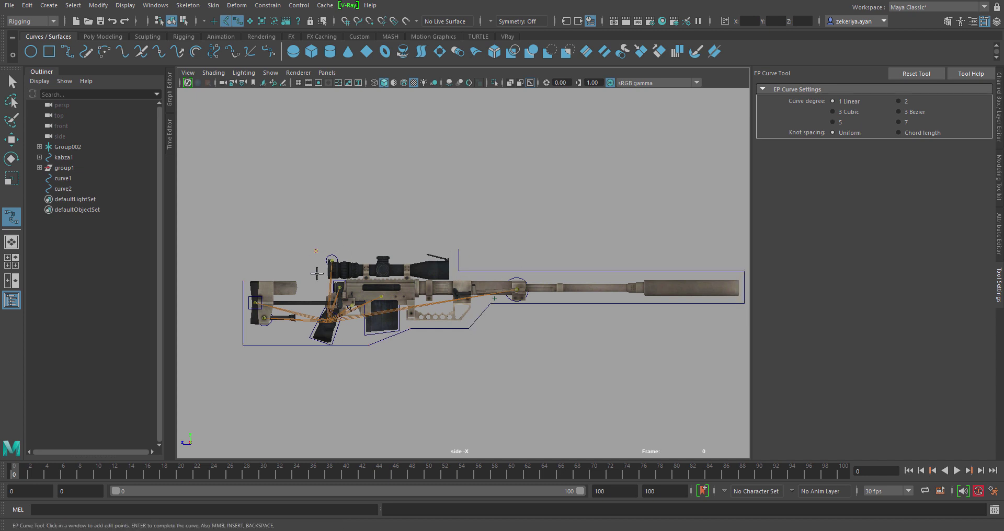
{"action": "key", "text": "w"}
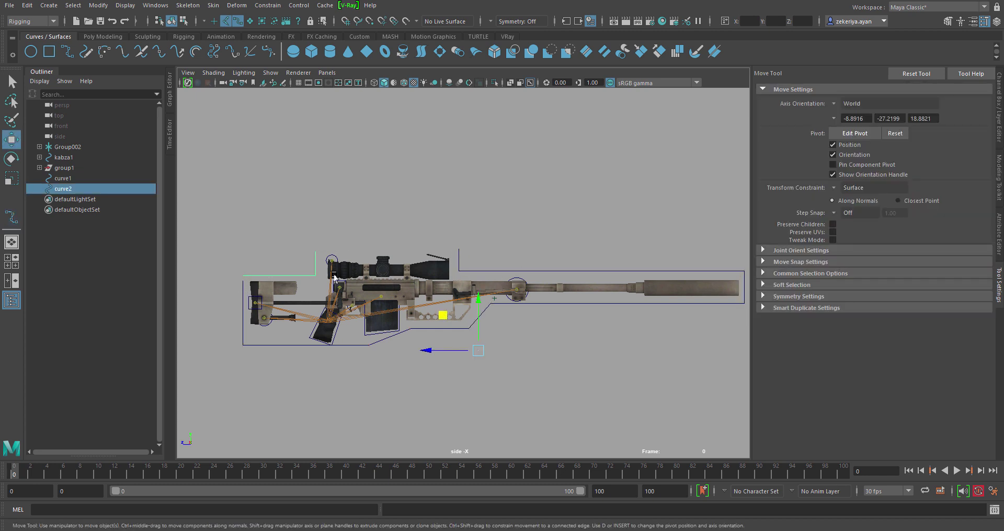
{"action": "key", "text": "Delete"}
{"action": "left_click", "coordinate": [459, 262]}
{"action": "right_click_drag", "start_coordinate": [461, 250], "coordinate": [454, 250]}
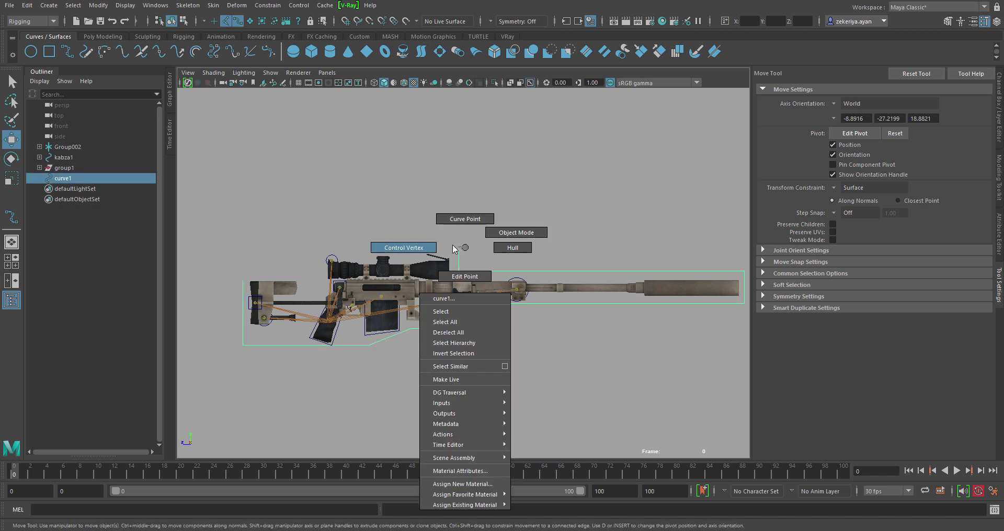
{"action": "left_click", "coordinate": [459, 270]}
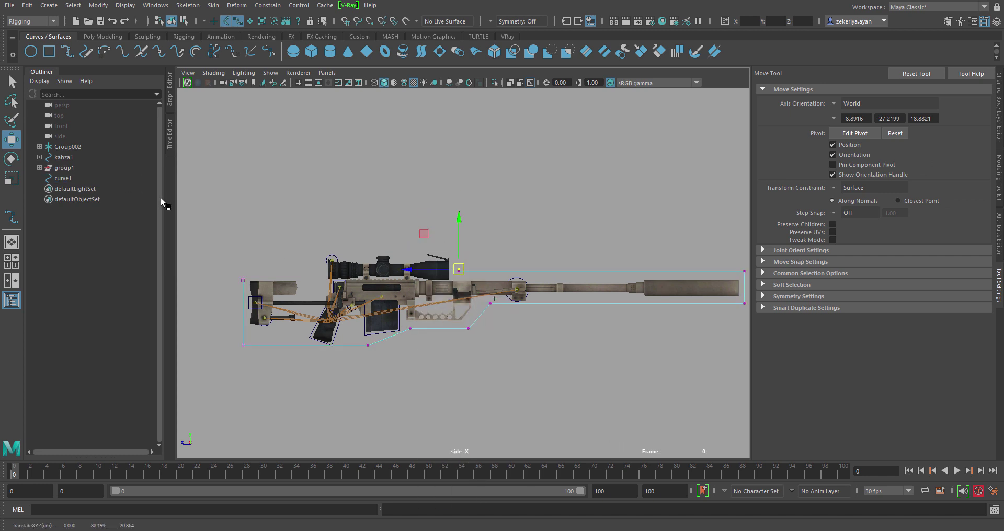
{"action": "key", "text": "F8"}
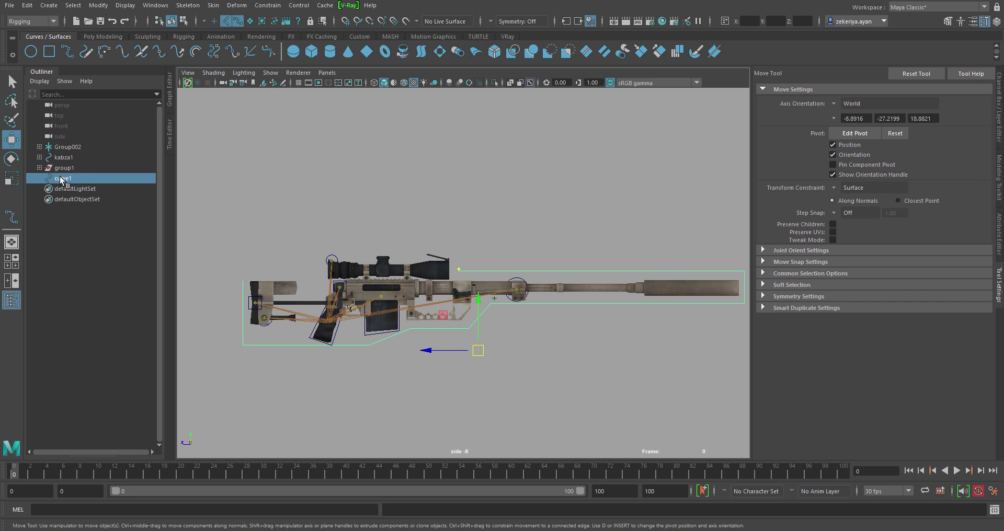
Rename curve1 to genel_kontrol
{"action": "double_click", "coordinate": [62, 178]}
{"action": "type", "text": "genel_kontrol"}
{"action": "key", "text": "Return"}
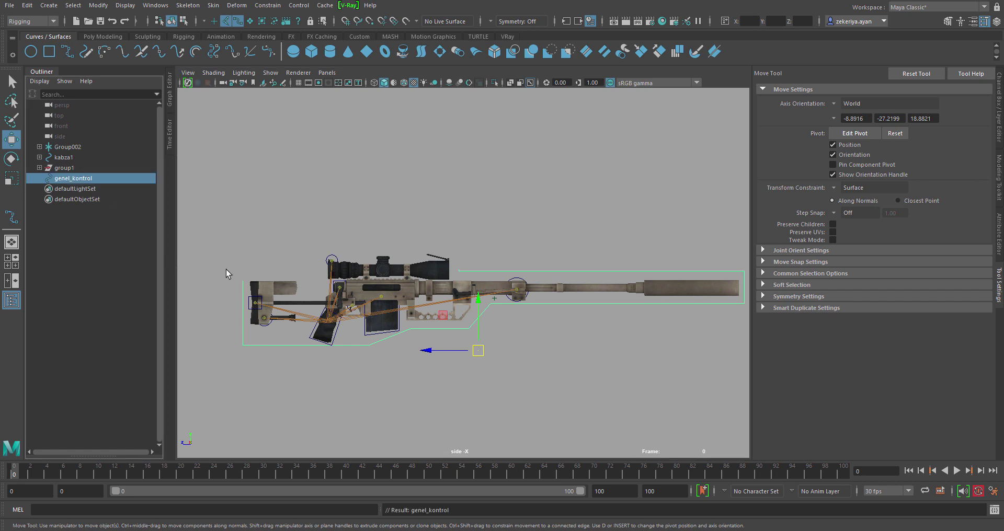
Snap genel_kontrol's pivot to the rig's root joint in the perspective view
{"action": "key", "text": "d"}
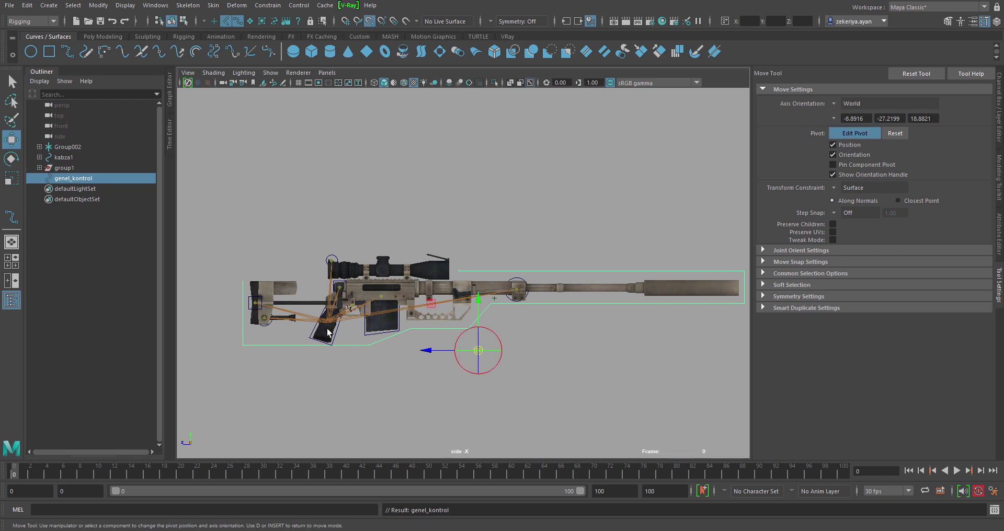
{"action": "left_click", "coordinate": [330, 325]}
{"action": "scroll", "coordinate": [328, 325], "scroll_direction": "up", "scroll_amount": 2}
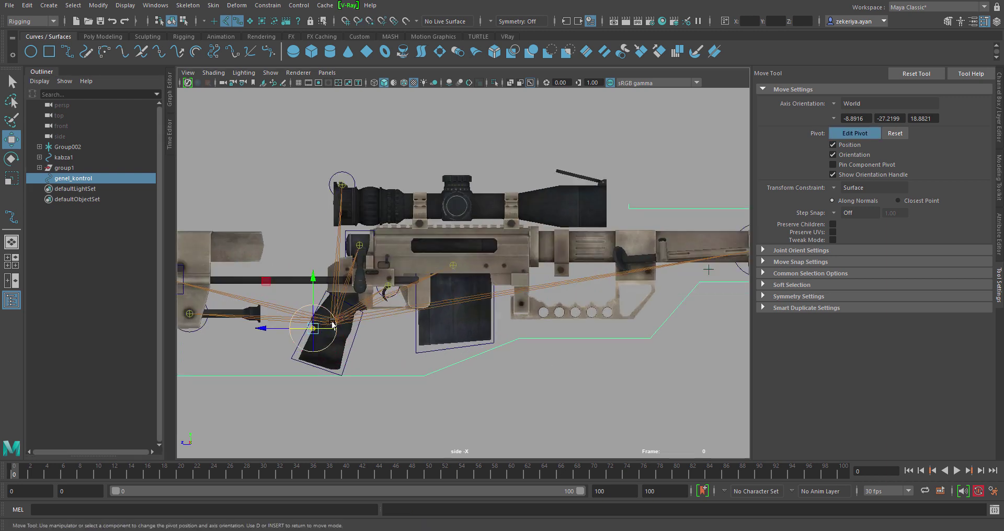
{"action": "scroll", "coordinate": [325, 324], "scroll_direction": "up", "scroll_amount": 4}
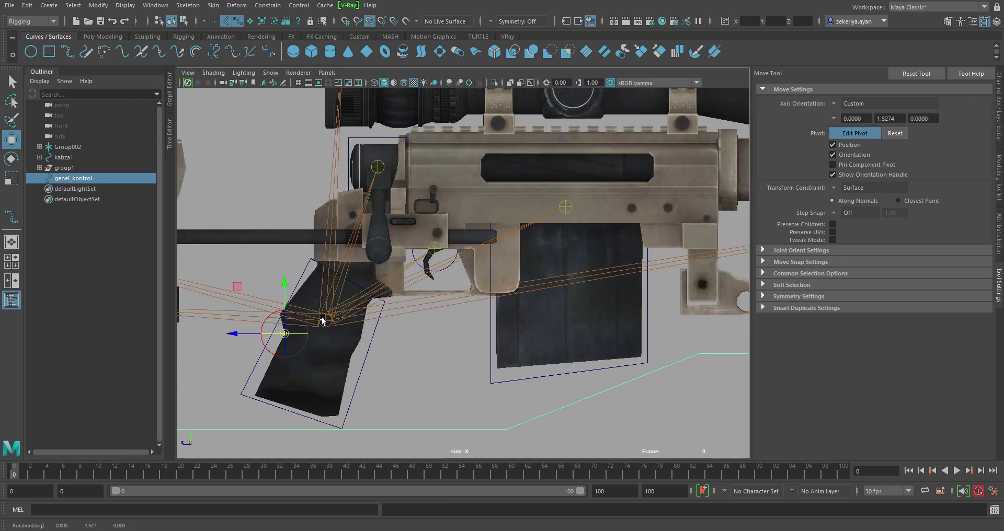
{"action": "key", "text": "ctrl+z"}
{"action": "scroll", "coordinate": [471, 345], "scroll_direction": "down", "scroll_amount": 4}
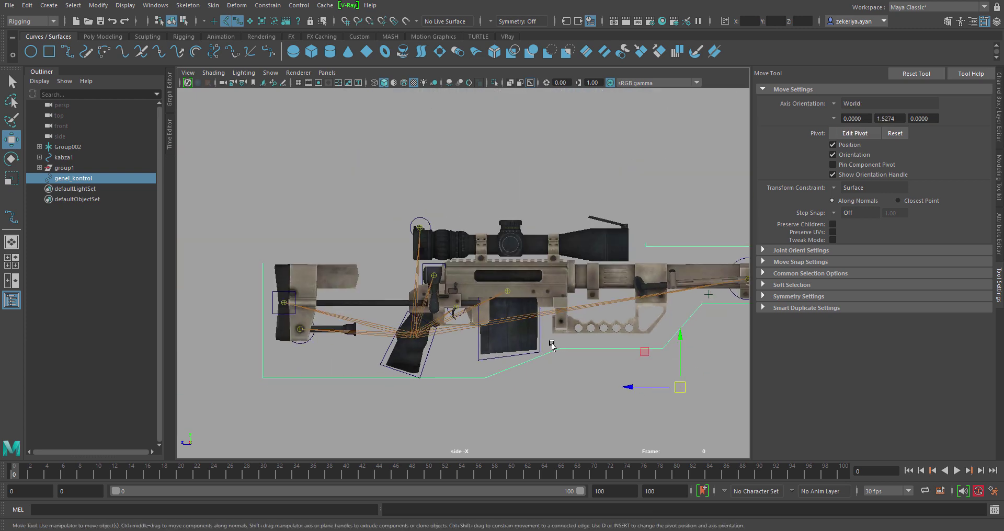
{"action": "key", "text": "d"}
{"action": "key", "text": "space"}
{"action": "key", "text": "space"}
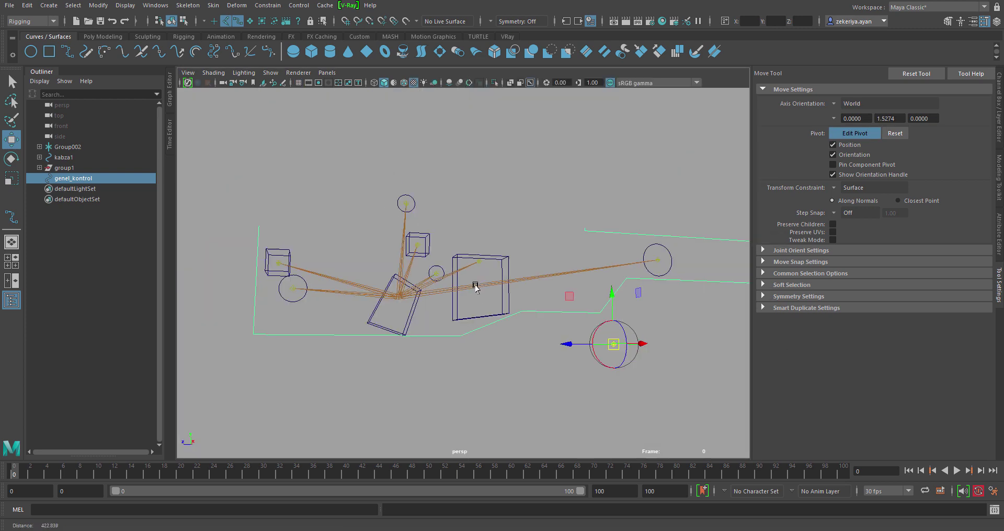
{"action": "mouse_move", "coordinate": [476, 284]}
{"action": "left_mouse_down", "text": "alt"}
{"action": "mouse_move", "coordinate": [397, 306]}
{"action": "mouse_move", "coordinate": [417, 331]}
{"action": "left_mouse_up", "text": "alt"}
{"action": "left_click", "coordinate": [397, 306]}
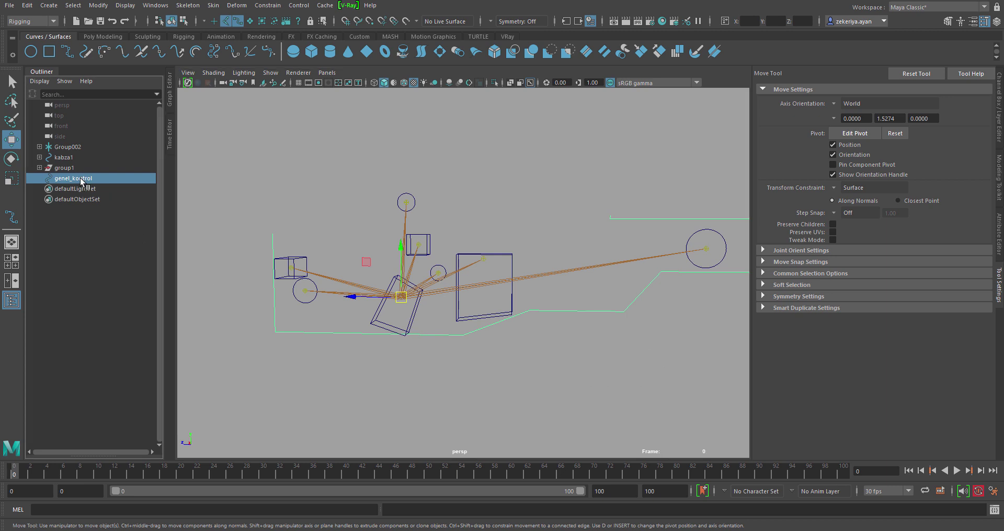
Rename group1 to 'jiint_grup' in the Outliner
{"action": "double_click", "coordinate": [65, 168]}
{"action": "type", "text": "jiint_grup"}
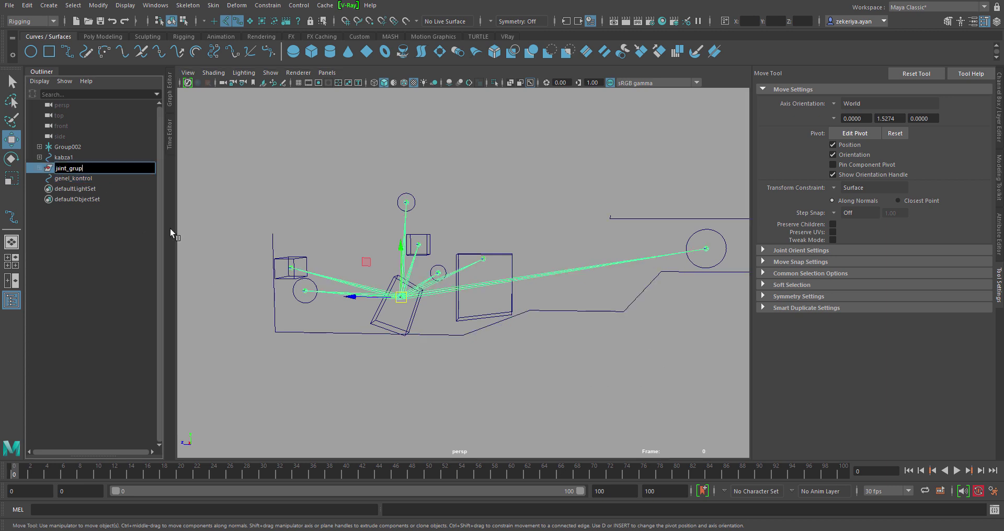
{"action": "key", "text": "Return"}
Group kabza1 into a new group and start renaming it kontrol_grup
{"action": "left_click", "coordinate": [71, 158]}
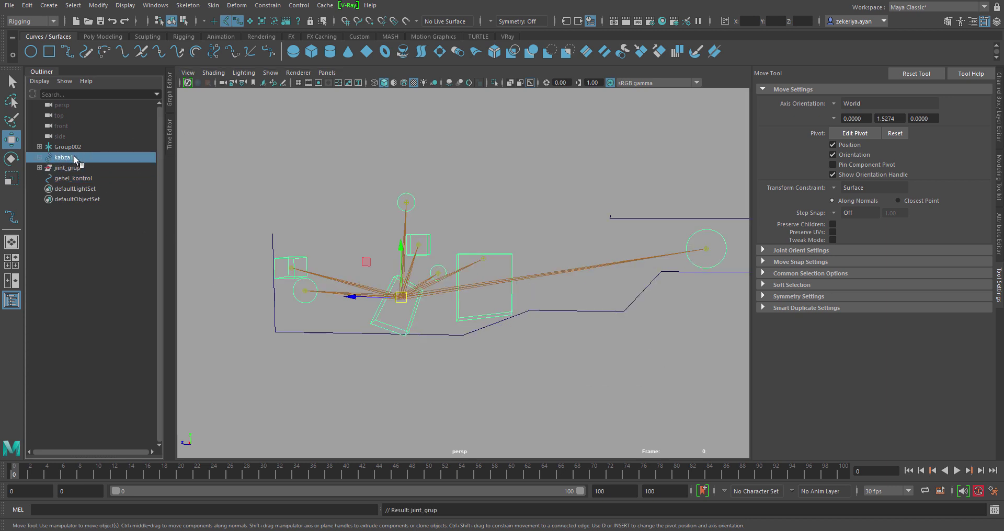
{"action": "key", "text": "ctrl+g"}
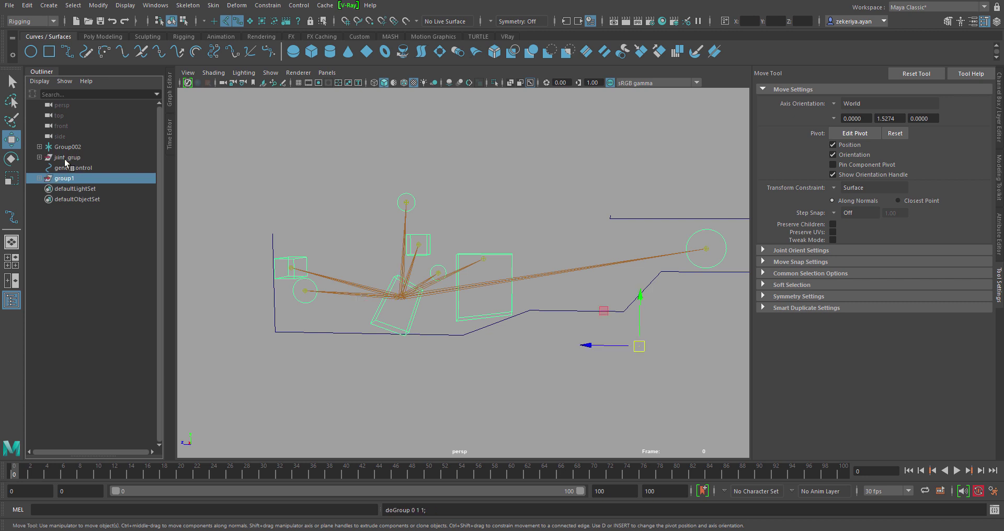
{"action": "double_click", "coordinate": [71, 178]}
Name the new group kontrol_grup and rename the misspelled joint group to joint_grup
{"action": "type", "text": "kontrol_grup"}
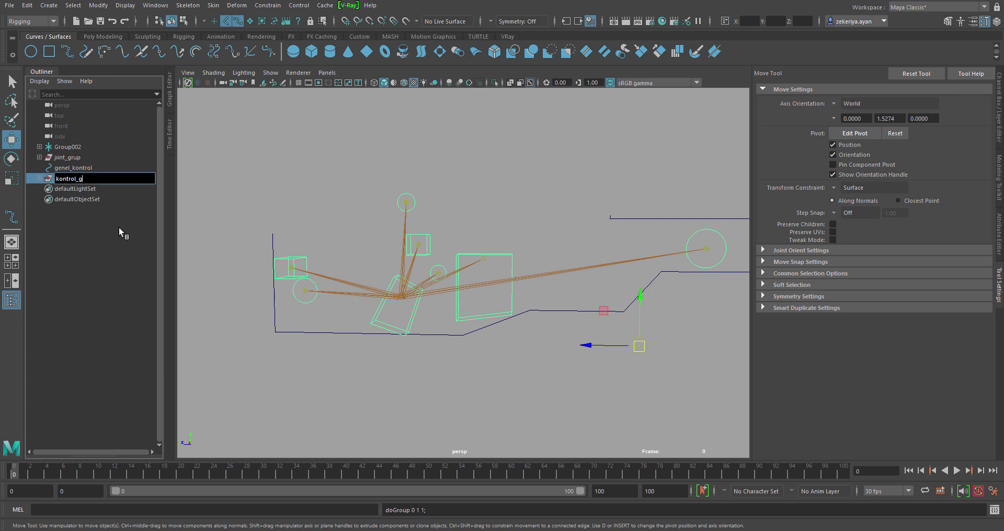
{"action": "key", "text": "Return"}
{"action": "double_click", "coordinate": [61, 157]}
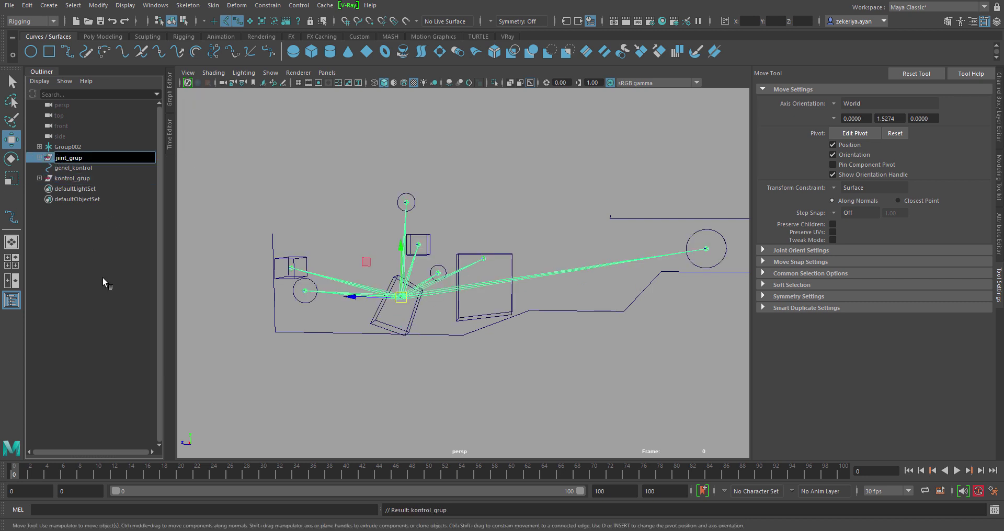
{"action": "type", "text": "joint_grup"}
{"action": "key", "text": "Return"}
Snap kontrol_grup's pivot onto the root joint, then select joint_grup
{"action": "left_click", "coordinate": [67, 166]}
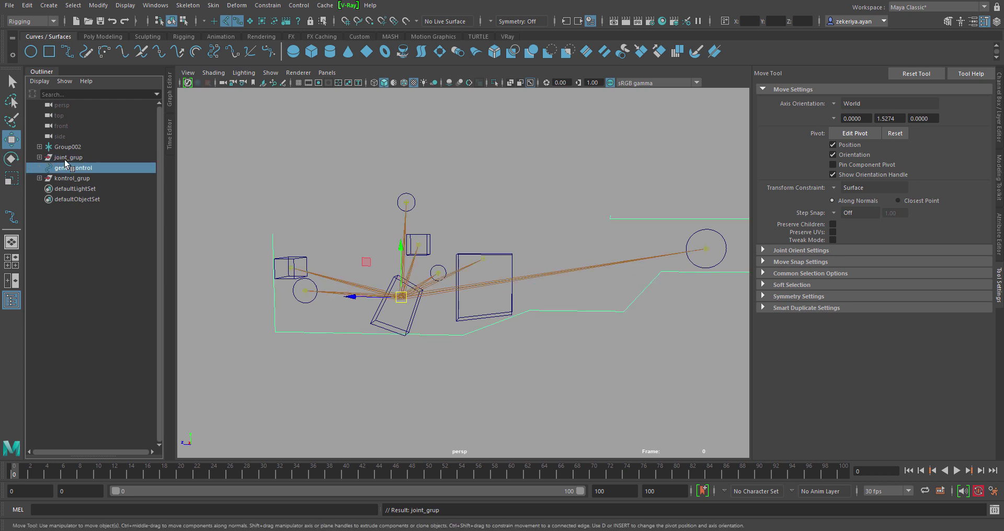
{"action": "left_click", "coordinate": [113, 178]}
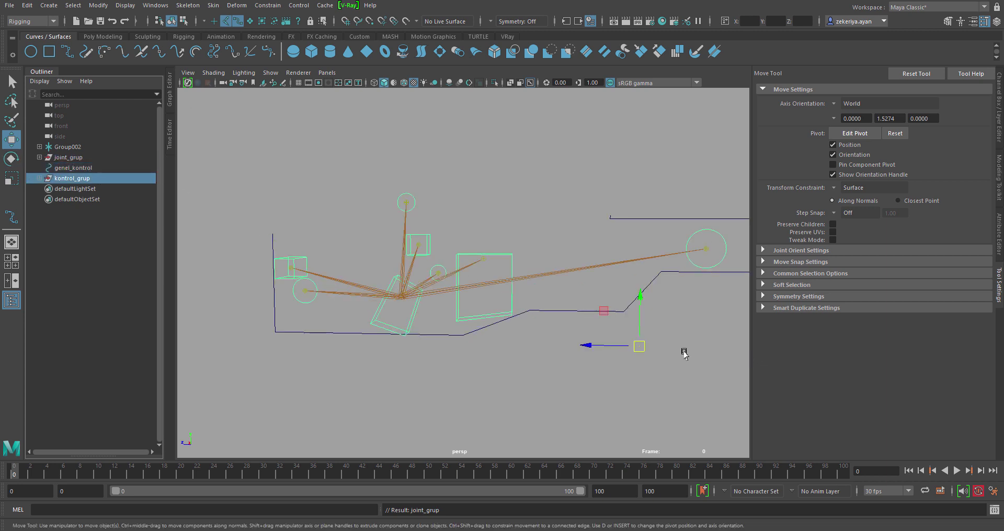
{"action": "key", "text": "d"}
{"action": "middle_click_drag", "start_coordinate": [452, 326], "coordinate": [397, 298]}
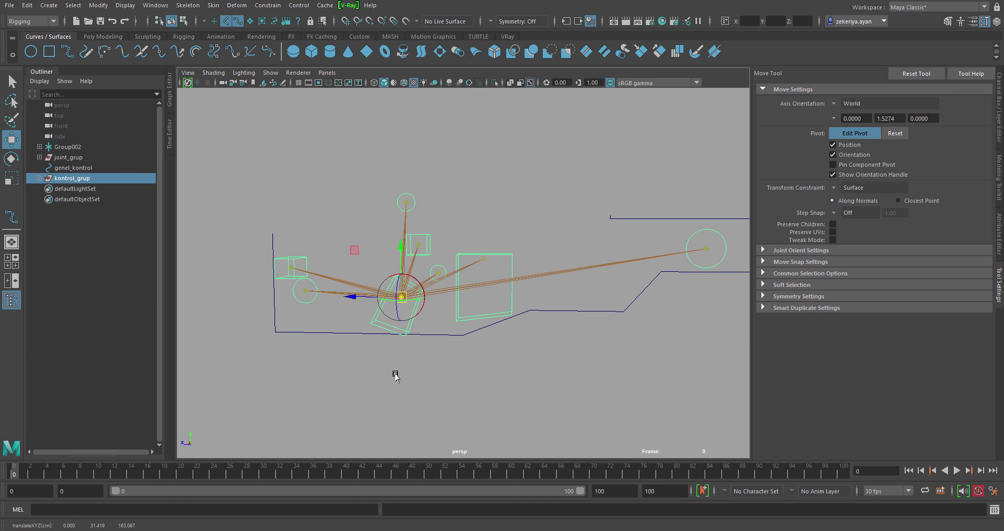
{"action": "key", "text": "d"}
{"action": "left_click", "coordinate": [73, 168]}
{"action": "left_click", "coordinate": [72, 178]}
{"action": "left_click", "coordinate": [71, 157]}
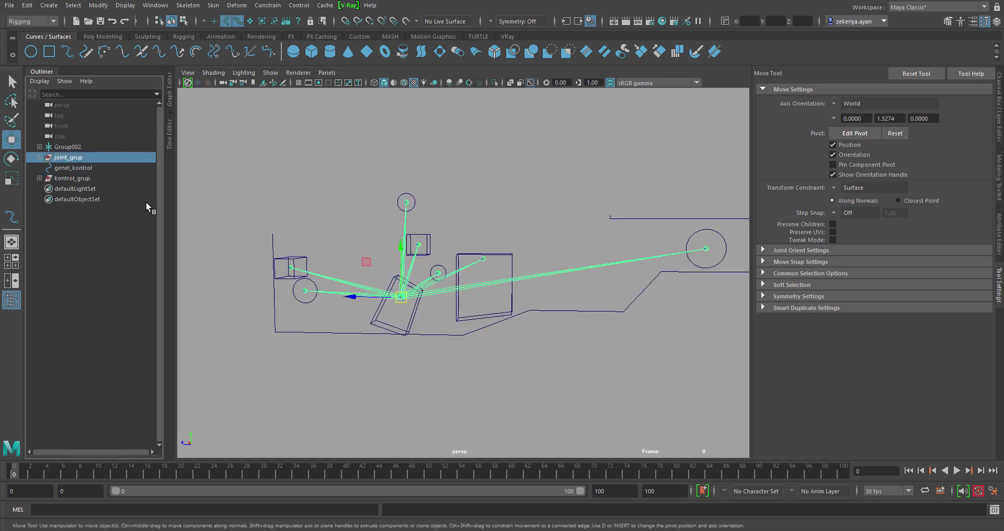
Parent- and scale-constrain joint_grup to the genel_kontrol curve
{"action": "left_click", "coordinate": [73, 168], "text": "ctrl"}
{"action": "left_click", "coordinate": [268, 5]}
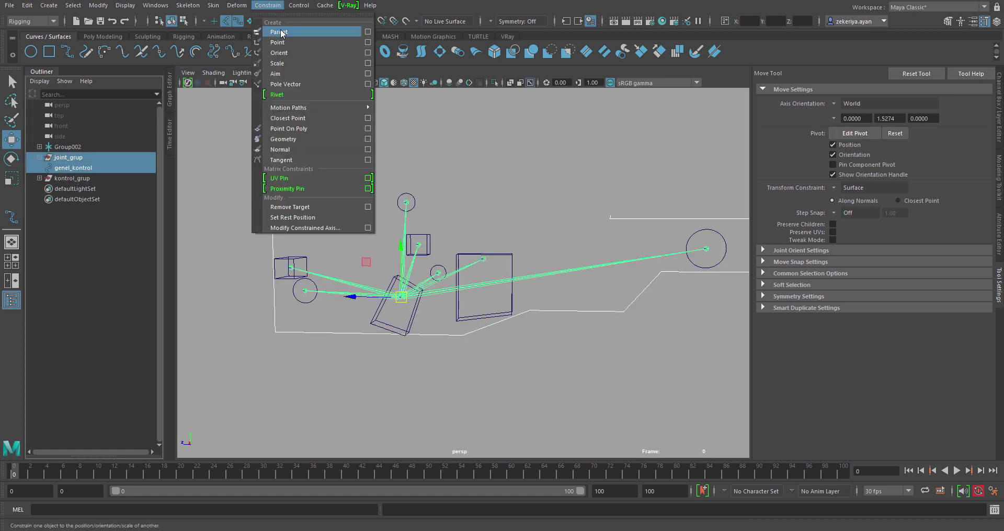
{"action": "left_click", "coordinate": [279, 32]}
{"action": "left_click", "coordinate": [268, 6]}
{"action": "left_click", "coordinate": [290, 64]}
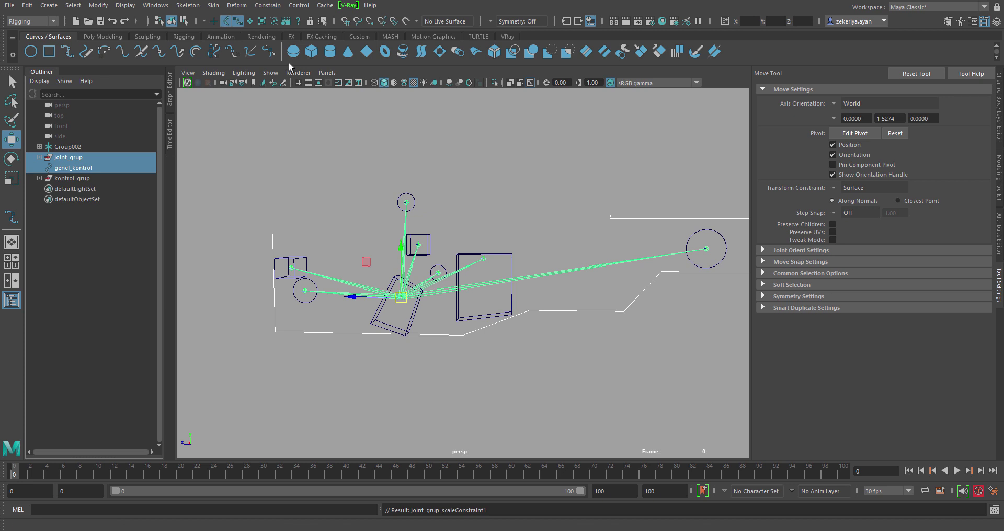
Parent- and scale-constrain kontrol_grup to the genel_kontrol curve
{"action": "left_click", "coordinate": [74, 167]}
{"action": "left_click", "coordinate": [72, 178], "text": "ctrl"}
{"action": "left_click", "coordinate": [268, 6]}
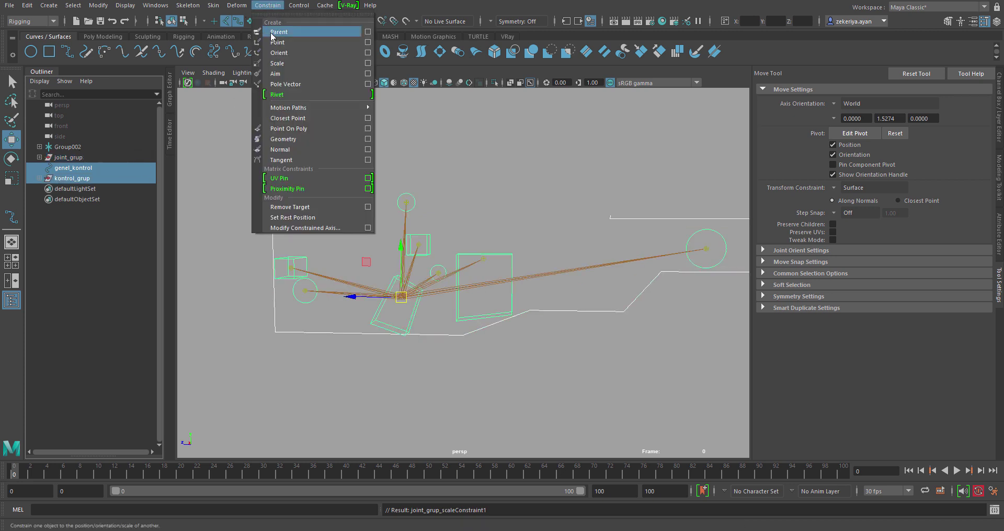
{"action": "left_click", "coordinate": [279, 32]}
{"action": "left_click", "coordinate": [268, 5]}
{"action": "left_click", "coordinate": [289, 64]}
Test-scale the rig from genel_kontrol, then undo the scale
{"action": "left_click", "coordinate": [73, 168]}
{"action": "key", "text": "r"}
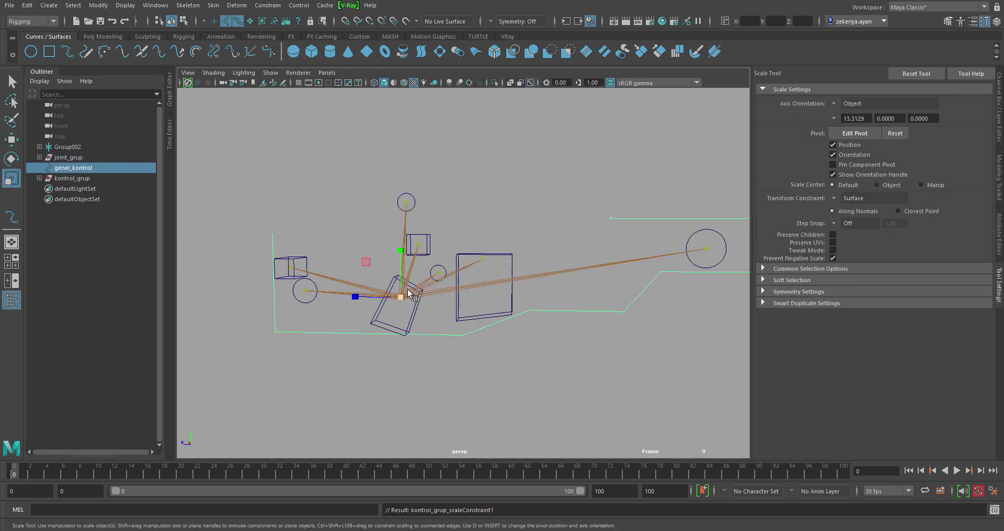
{"action": "left_click_drag", "start_coordinate": [401, 297], "coordinate": [31, 525]}
{"action": "key", "text": "ctrl+z"}
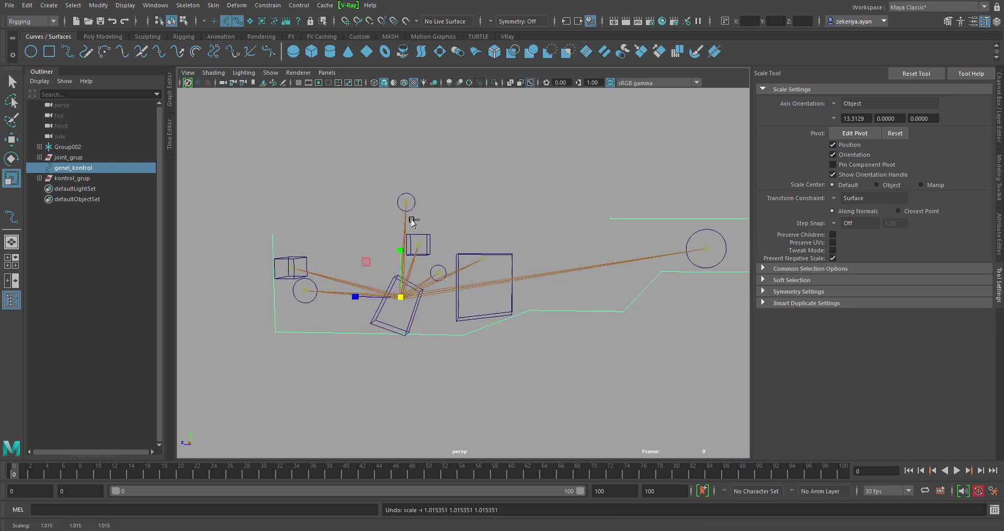
Show polygons in the viewport again, test-scale the rig, and undo back to its original size
{"action": "left_click", "coordinate": [254, 76]}
{"action": "left_click", "coordinate": [283, 209]}
{"action": "left_click_drag", "start_coordinate": [401, 297], "coordinate": [20, 529]}
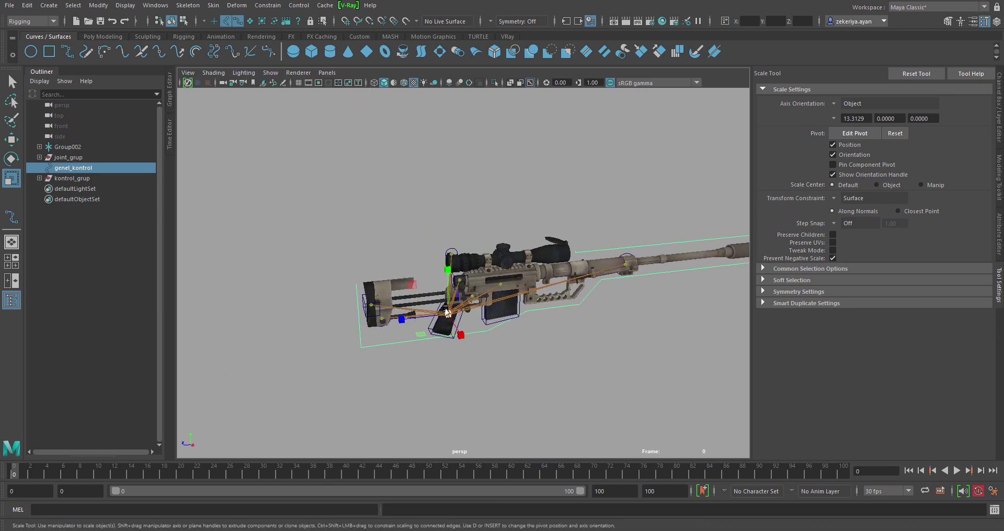
{"action": "key", "text": "ctrl+z"}
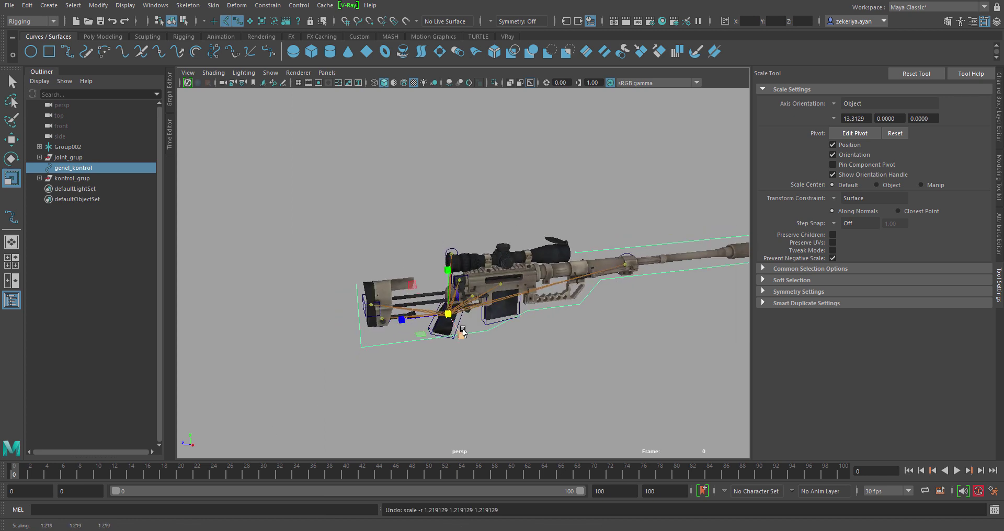
{"action": "key", "text": "ctrl+z"}
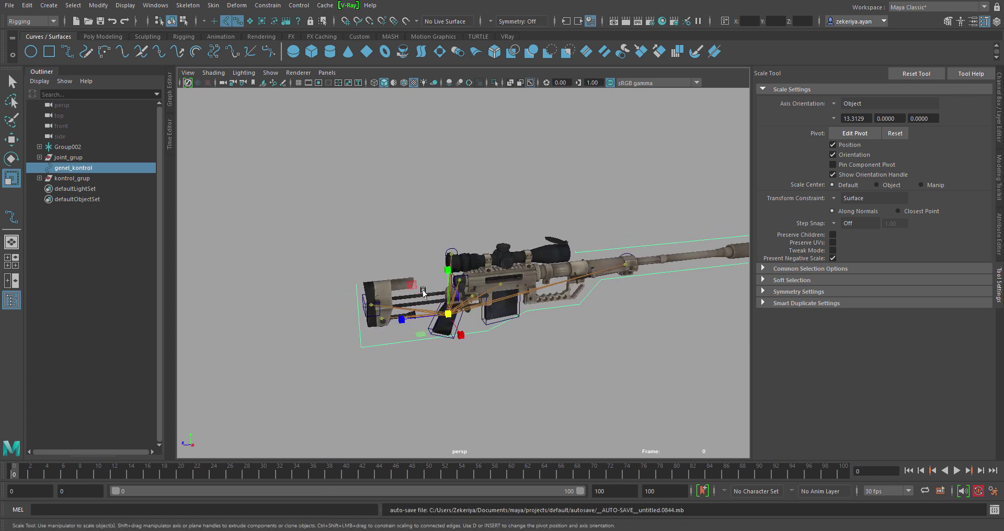
{"action": "key", "text": "ctrl+z"}
{"action": "key", "text": "ctrl+z"}
{"action": "key", "text": "w"}
{"action": "key", "text": "ctrl+z"}
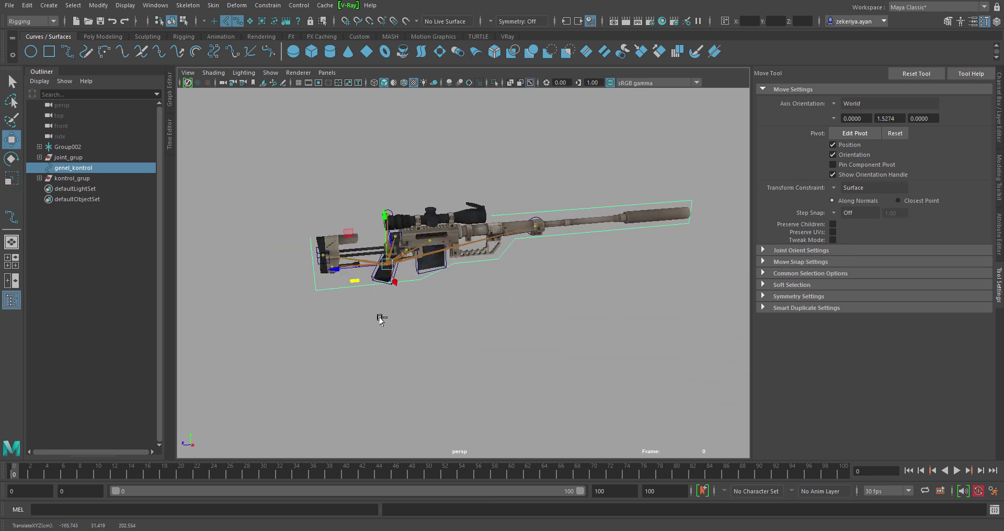
{"action": "key", "text": "ctrl+z"}
{"action": "key", "text": "ctrl+z"}
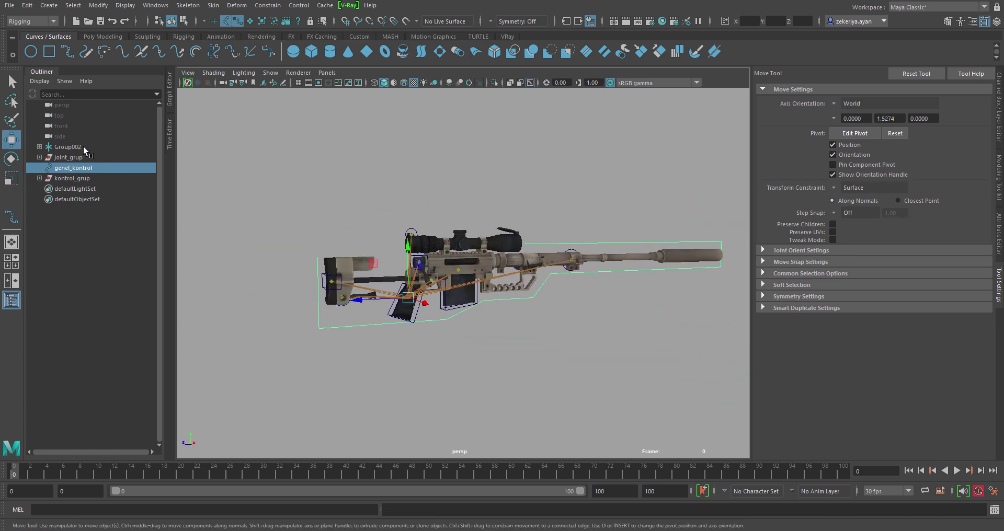
Group Group002 through kontrol_grup into a new group named m200_sniper
{"action": "left_click", "coordinate": [83, 146]}
{"action": "left_click", "coordinate": [73, 179], "text": "shift"}
{"action": "key", "text": "ctrl+g"}
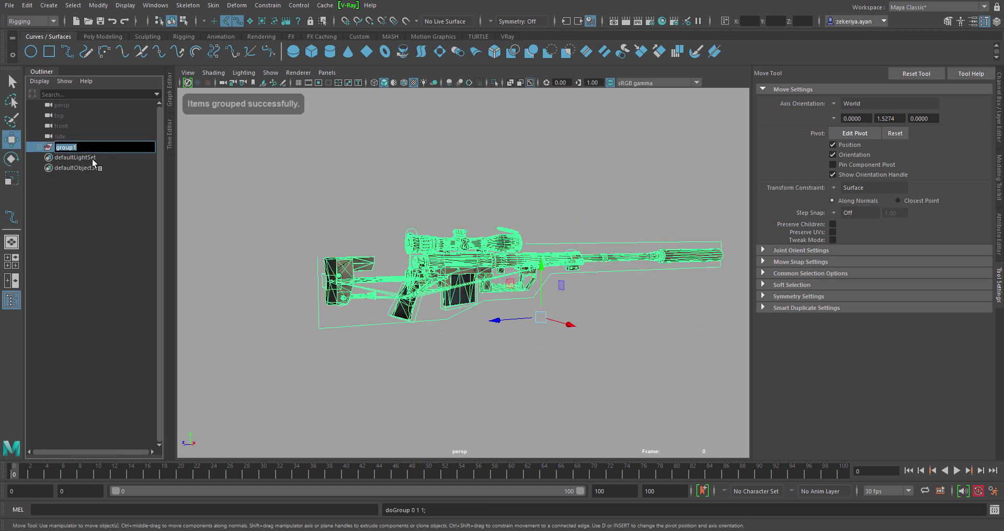
{"action": "type", "text": "m200"}
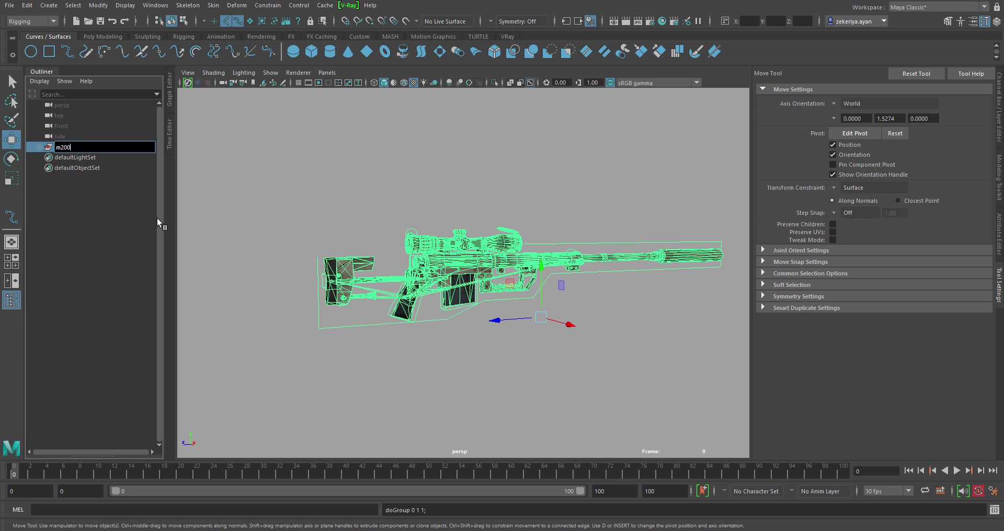
{"action": "type", "text": "_sniper"}
{"action": "key", "text": "Return"}
{"action": "left_click", "coordinate": [493, 186]}
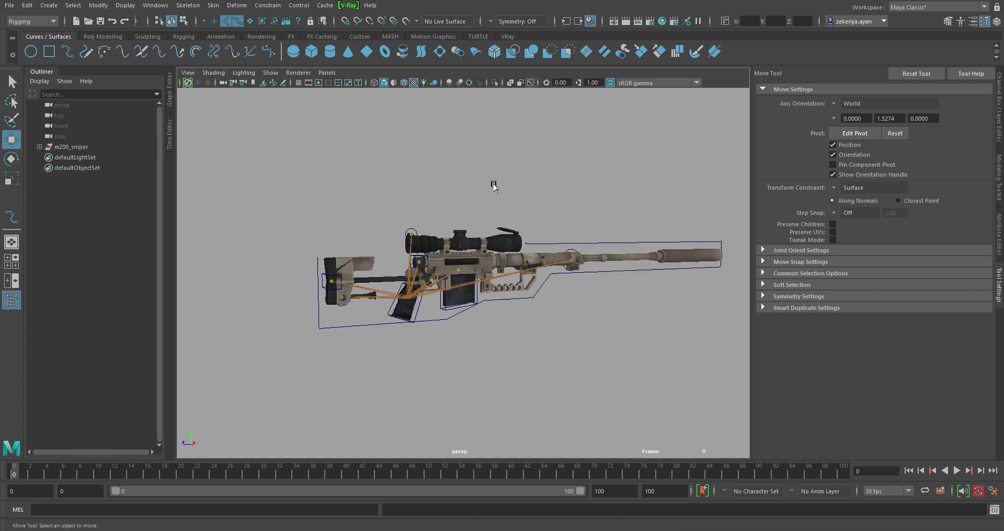
{"action": "mouse_move", "coordinate": [493, 186]}
{"action": "left_mouse_down", "text": "alt"}
{"action": "mouse_move", "coordinate": [470, 211]}
{"action": "mouse_move", "coordinate": [462, 253]}
{"action": "mouse_move", "coordinate": [439, 242]}
{"action": "left_mouse_up", "text": "alt"}
Lock and hide tetik's translate, Rotate Y and Rotate Z channels, leaving only Rotate X
{"action": "scroll", "coordinate": [438, 242], "scroll_direction": "up", "scroll_amount": 3}
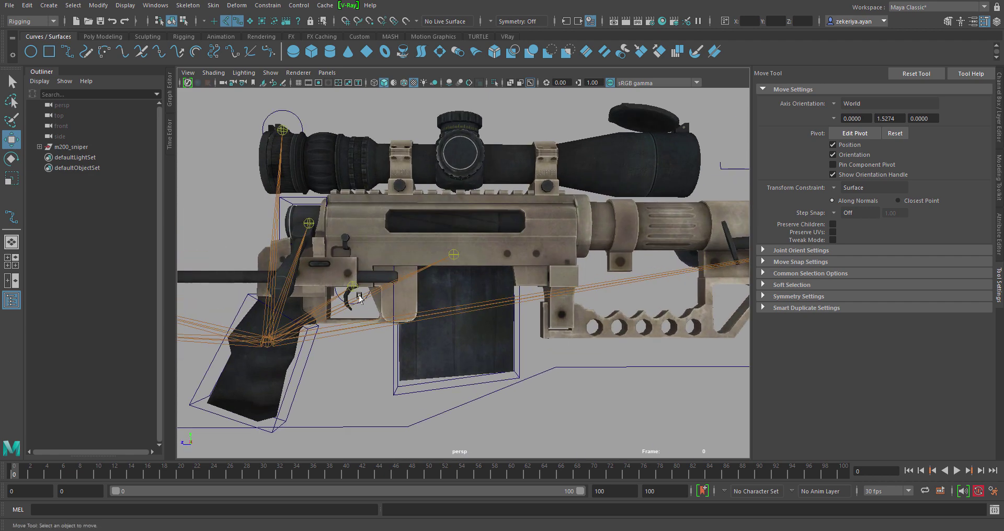
{"action": "scroll", "coordinate": [439, 243], "scroll_direction": "up", "scroll_amount": 3}
{"action": "left_click", "coordinate": [438, 242]}
{"action": "left_click", "coordinate": [1000, 116]}
{"action": "left_click", "coordinate": [528, 257]}
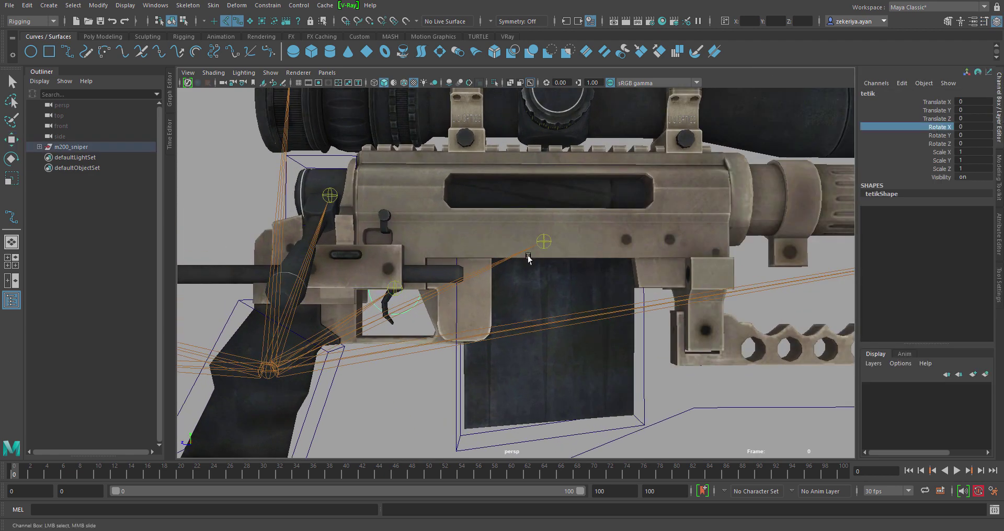
{"action": "left_click_drag", "start_coordinate": [952, 118], "coordinate": [943, 103]}
{"action": "left_click_drag", "start_coordinate": [945, 137], "coordinate": [944, 146], "text": "ctrl"}
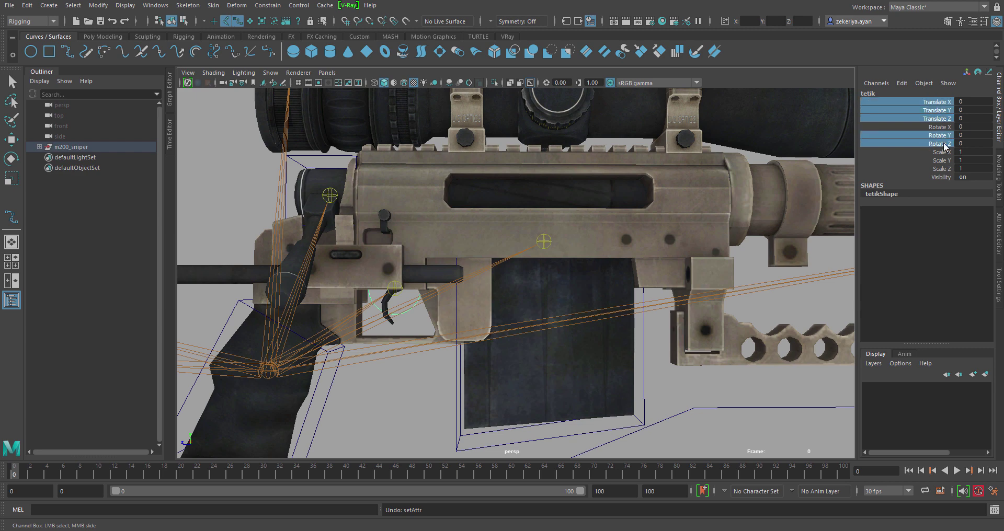
{"action": "right_click", "coordinate": [933, 141]}
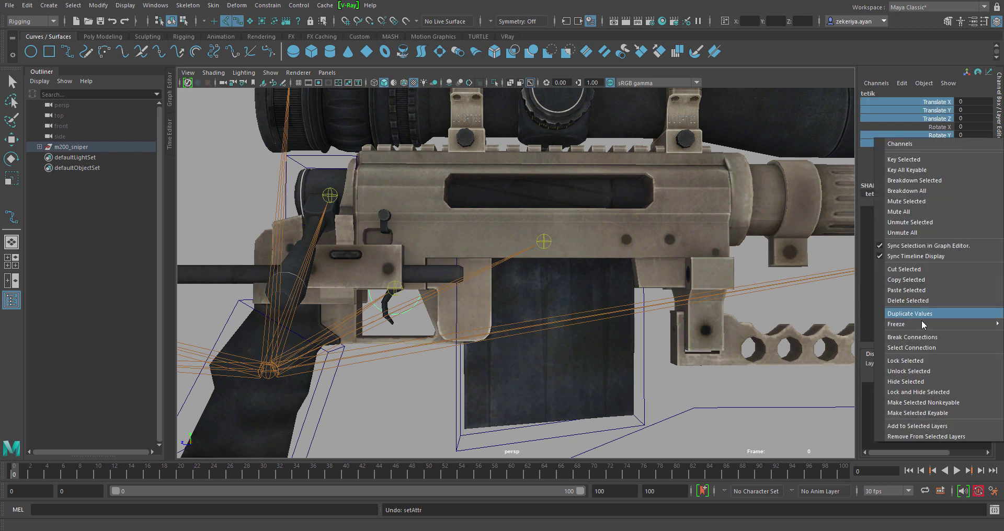
{"action": "left_click", "coordinate": [927, 393]}
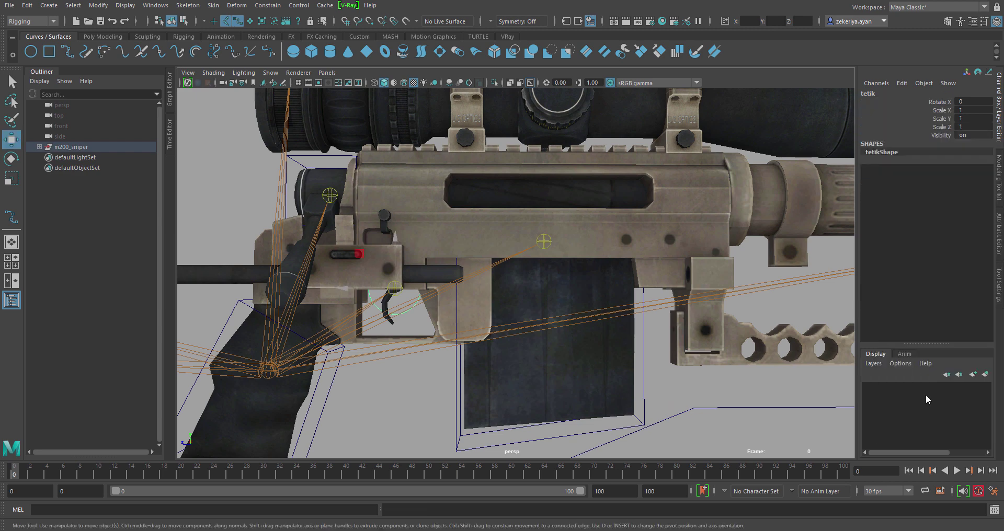
{"action": "left_click", "coordinate": [937, 103]}
{"action": "key", "text": "e"}
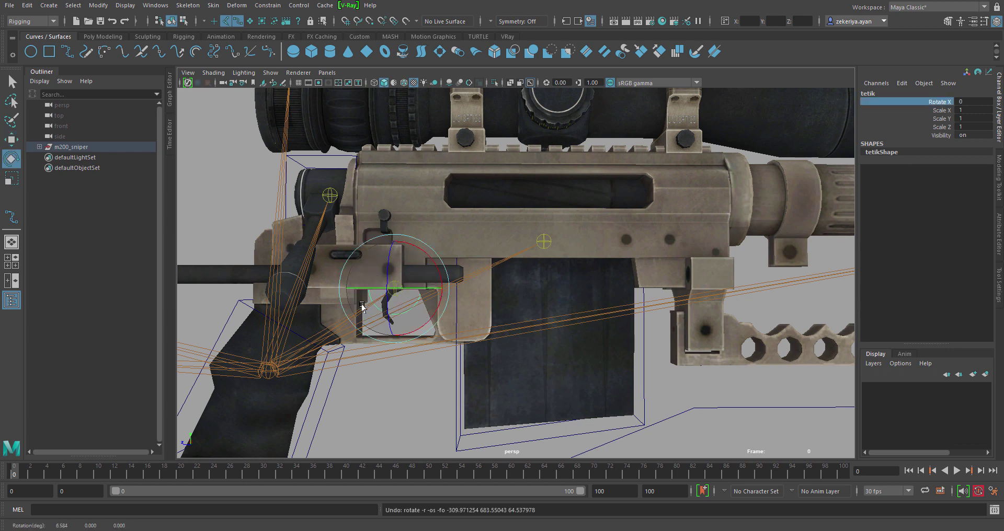
Lock and hide the durbun lens cap's translate and Rotate Y/Z channels, testing its Rotate X swing
{"action": "scroll", "coordinate": [353, 229], "scroll_direction": "down", "scroll_amount": 5}
{"action": "left_click", "coordinate": [388, 209]}
{"action": "scroll", "coordinate": [388, 196], "scroll_direction": "up", "scroll_amount": 3}
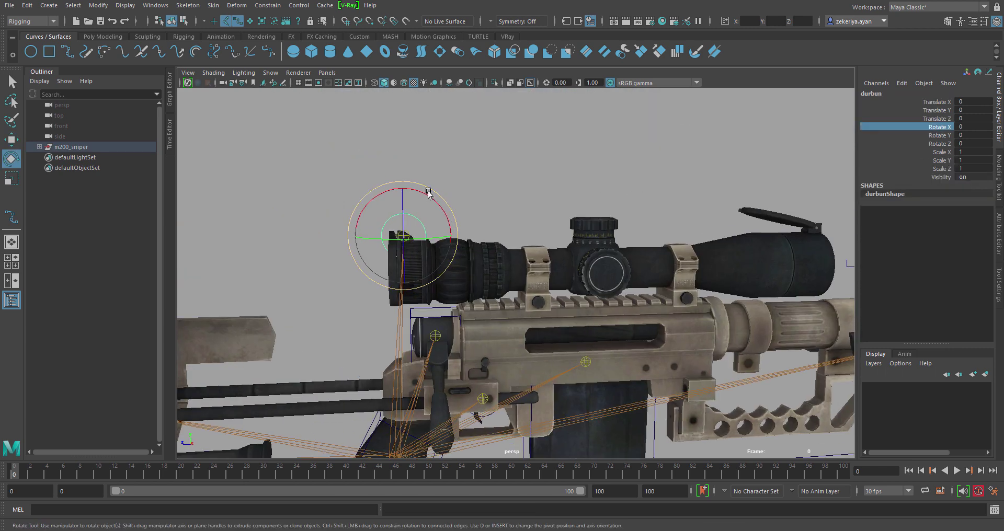
{"action": "left_click_drag", "start_coordinate": [429, 193], "coordinate": [461, 220]}
{"action": "key", "text": "ctrl+z"}
{"action": "left_click_drag", "start_coordinate": [945, 102], "coordinate": [946, 144]}
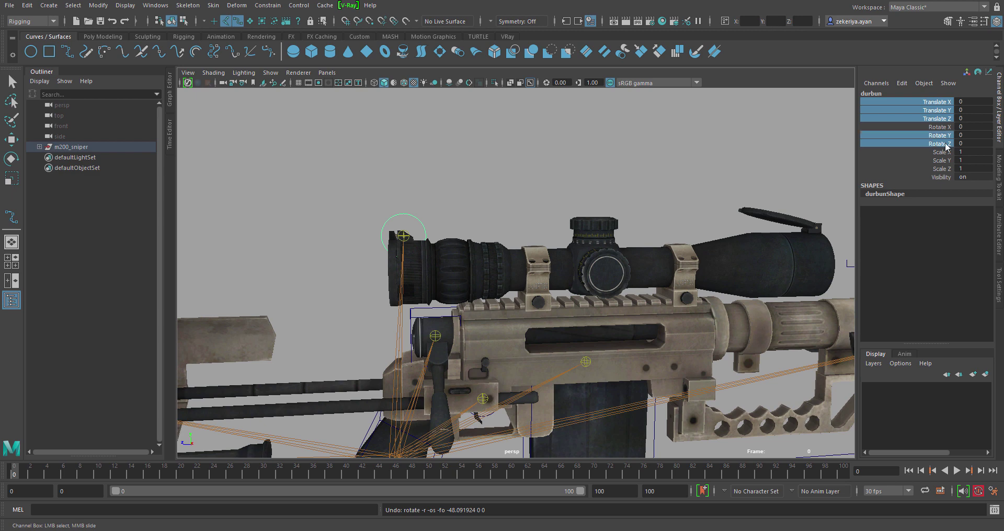
{"action": "right_click", "coordinate": [949, 140]}
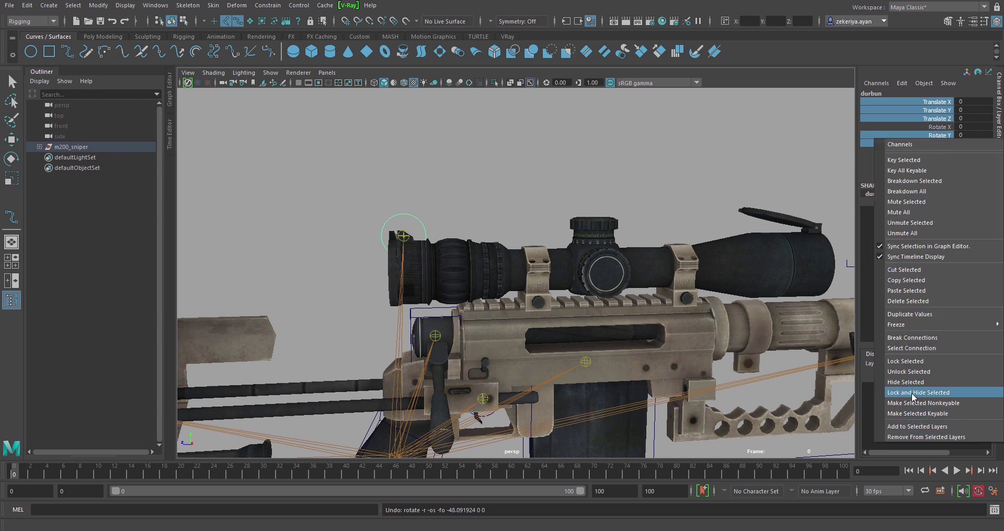
{"action": "left_click", "coordinate": [920, 396]}
{"action": "left_click", "coordinate": [941, 102]}
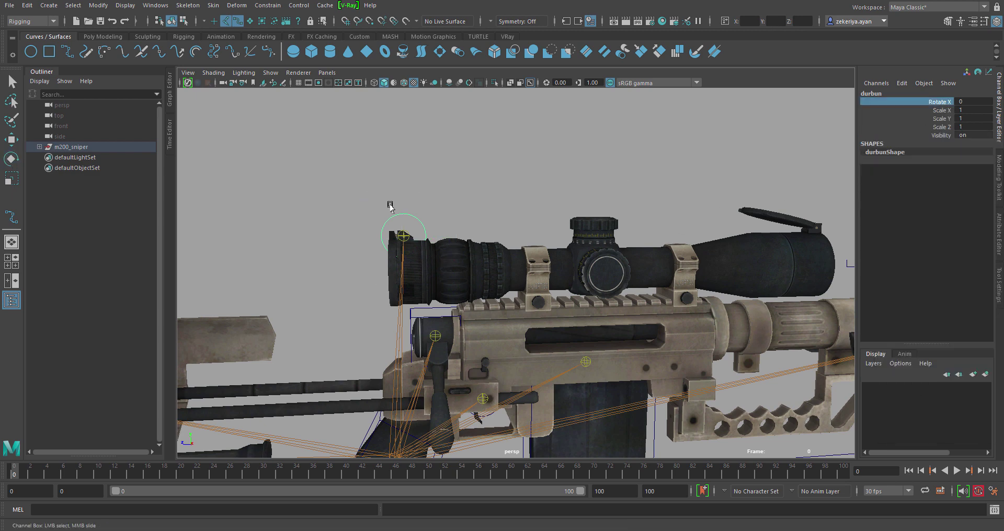
{"action": "key", "text": "e"}
{"action": "middle_click_drag", "start_coordinate": [416, 202], "coordinate": [476, 240]}
Test-slide the dipcik stock control, then lock and hide its unneeded channels
{"action": "left_click_drag", "start_coordinate": [476, 239], "coordinate": [381, 303], "text": "alt"}
{"action": "left_click", "coordinate": [314, 376]}
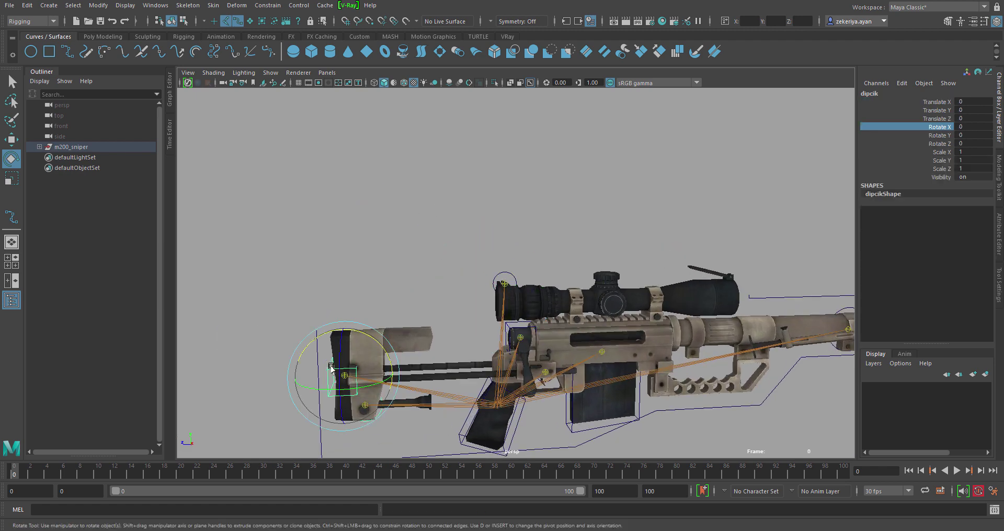
{"action": "key", "text": "w"}
{"action": "left_click_drag", "start_coordinate": [306, 375], "coordinate": [364, 384]}
{"action": "key", "text": "ctrl+z"}
{"action": "mouse_move", "coordinate": [936, 118]}
{"action": "left_mouse_down"}
{"action": "mouse_move", "coordinate": [936, 102]}
{"action": "mouse_move", "coordinate": [936, 149]}
{"action": "left_mouse_up"}
{"action": "right_click", "coordinate": [941, 140]}
{"action": "left_click", "coordinate": [907, 387]}
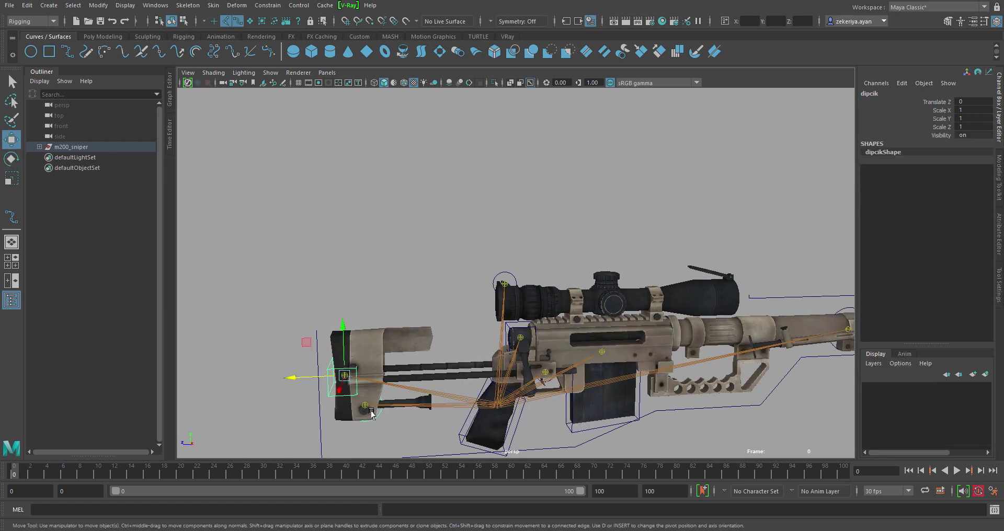
Test-rotate the destek bipod leg, then lock and hide its translate and Rotate Y/Z channels
{"action": "left_click", "coordinate": [372, 413]}
{"action": "key", "text": "e"}
{"action": "left_click_drag", "start_coordinate": [408, 397], "coordinate": [417, 370]}
{"action": "key", "text": "ctrl+z"}
{"action": "left_click_drag", "start_coordinate": [936, 102], "coordinate": [936, 143]}
{"action": "right_click", "coordinate": [940, 140]}
{"action": "left_click", "coordinate": [910, 393]}
Lock and hide the on_ayak front control's translate and Rotate Y/Z channels
{"action": "middle_click_drag", "start_coordinate": [587, 400], "coordinate": [484, 316], "text": "alt"}
{"action": "left_click", "coordinate": [753, 226]}
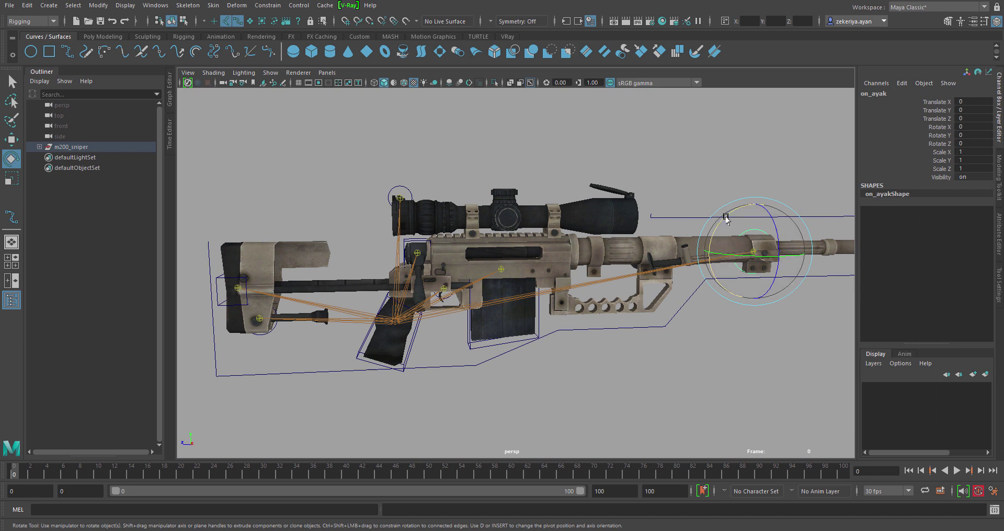
{"action": "key", "text": "ctrl+z"}
{"action": "left_click_drag", "start_coordinate": [936, 135], "coordinate": [936, 144], "text": "ctrl"}
{"action": "right_click", "coordinate": [945, 140]}
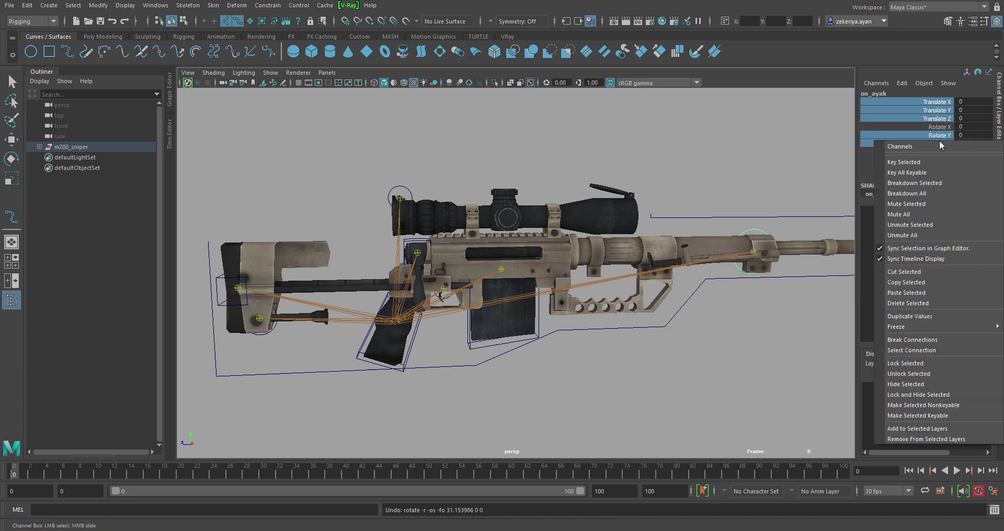
{"action": "left_click", "coordinate": [893, 401]}
{"action": "key", "text": "e"}
{"action": "left_click", "coordinate": [547, 307]}
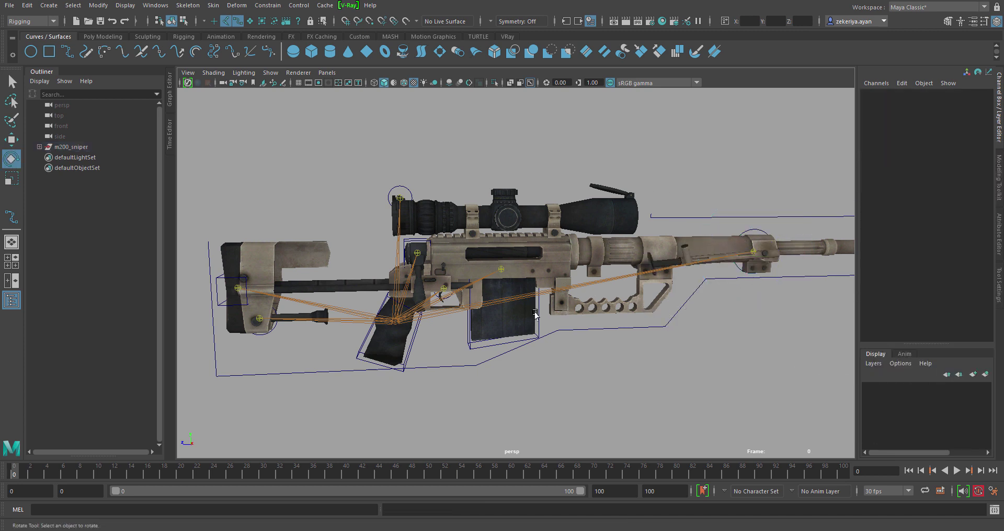
{"action": "key", "text": "w"}
{"action": "left_click_drag", "start_coordinate": [324, 299], "coordinate": [483, 252], "text": "alt"}
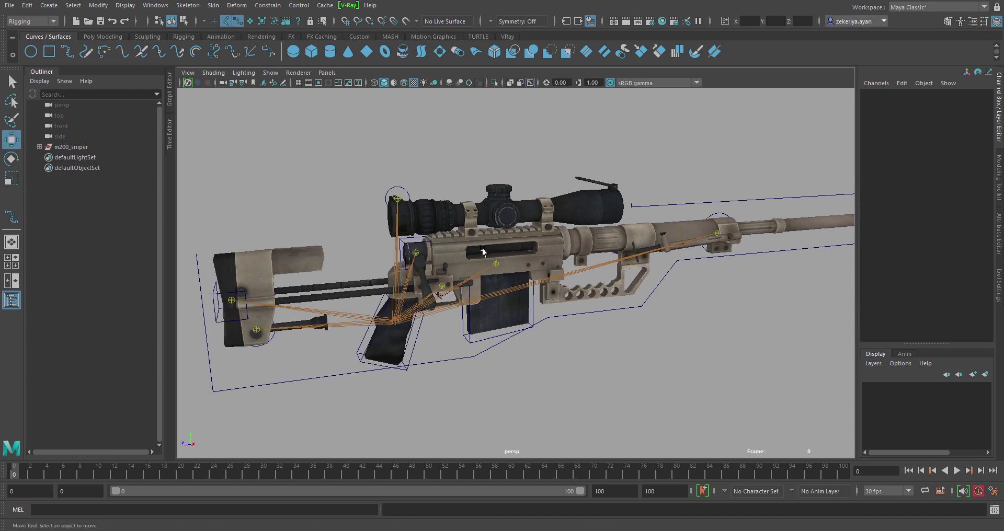
{"action": "left_click", "coordinate": [249, 390]}
{"action": "key", "text": "r"}
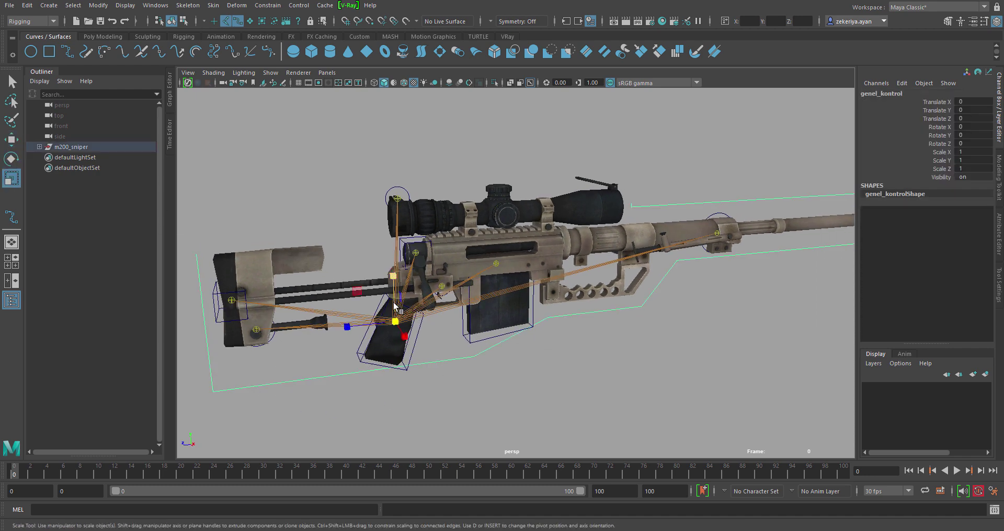
{"action": "mouse_move", "coordinate": [398, 327]}
{"action": "left_mouse_down"}
{"action": "mouse_move", "coordinate": [366, 325]}
{"action": "mouse_move", "coordinate": [560, 269]}
{"action": "left_mouse_up"}
{"action": "key", "text": "ctrl+z"}
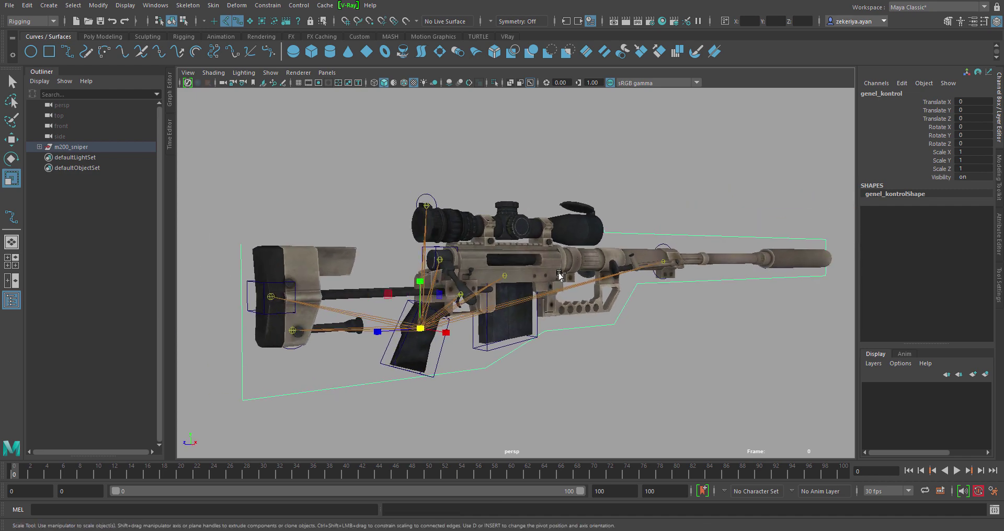
{"action": "key", "text": "q"}
{"action": "key", "text": "ctrl+shift+s"}
Save the scene as Maya Binary 'm200 sniper rig' in the Desktop m200 folder
{"action": "left_click", "coordinate": [235, 137]}
{"action": "double_click", "coordinate": [315, 180]}
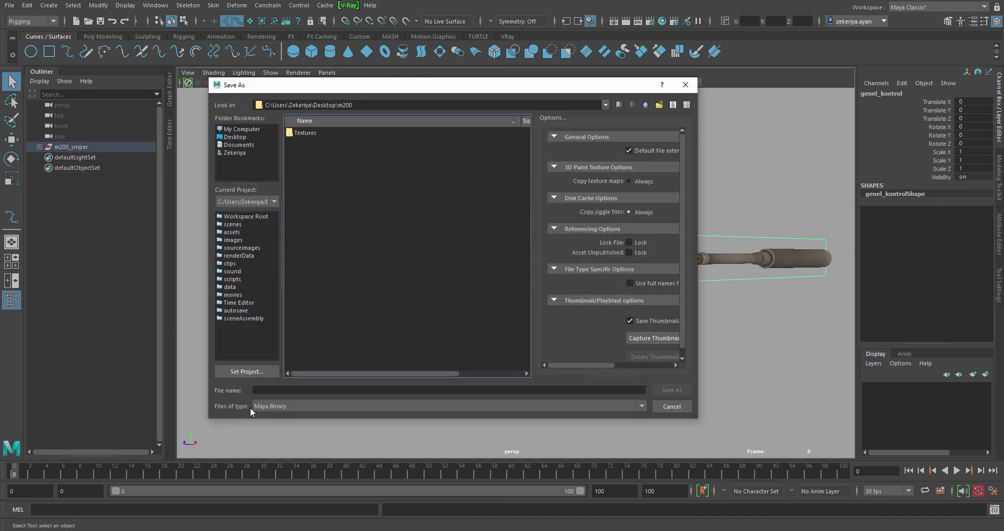
{"action": "left_click", "coordinate": [283, 392]}
{"action": "type", "text": "m200 sniper rig"}
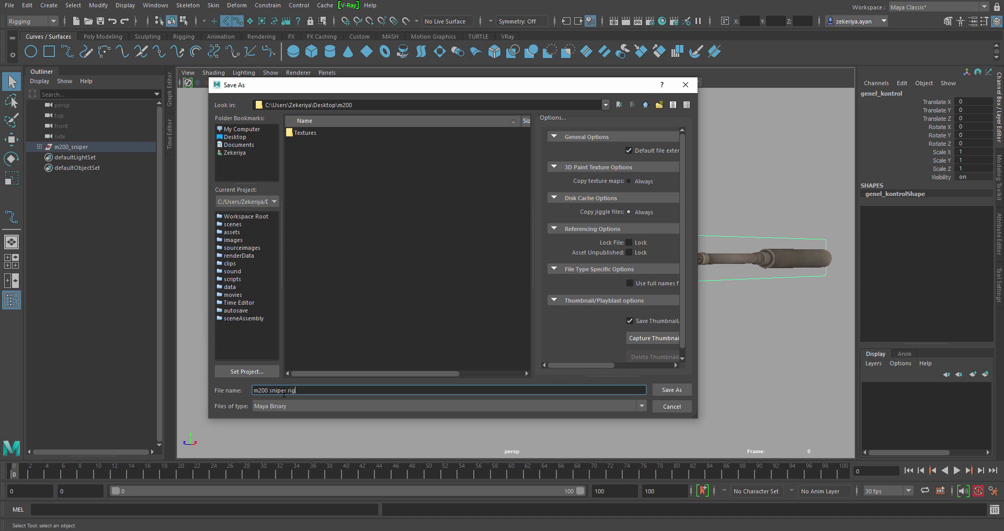
{"action": "key", "text": "Return"}
{"action": "key", "text": "r"}
{"action": "left_click", "coordinate": [534, 170]}
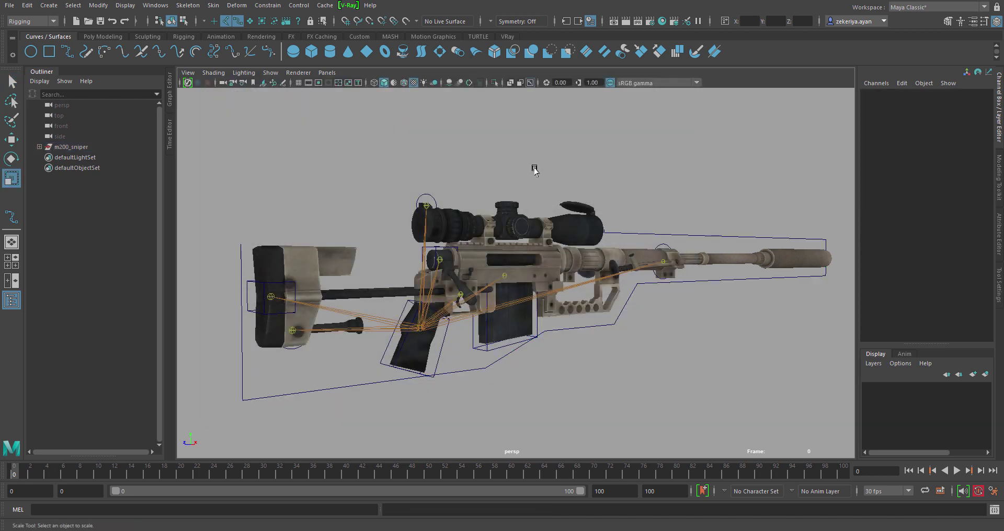